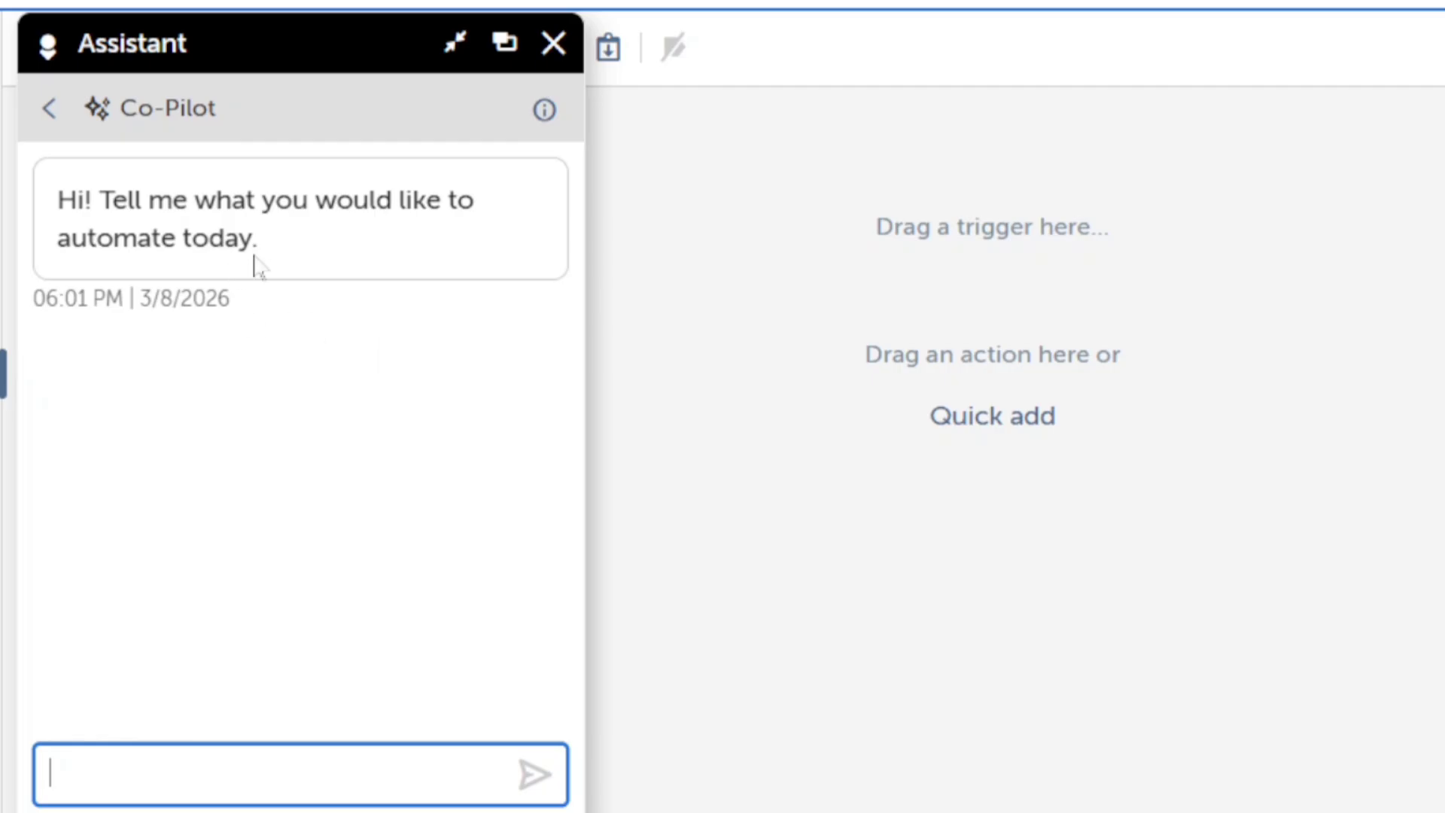
# - Ask Co-Pilot to "read employee data from text file and send report"
pyautogui.click(186, 742)
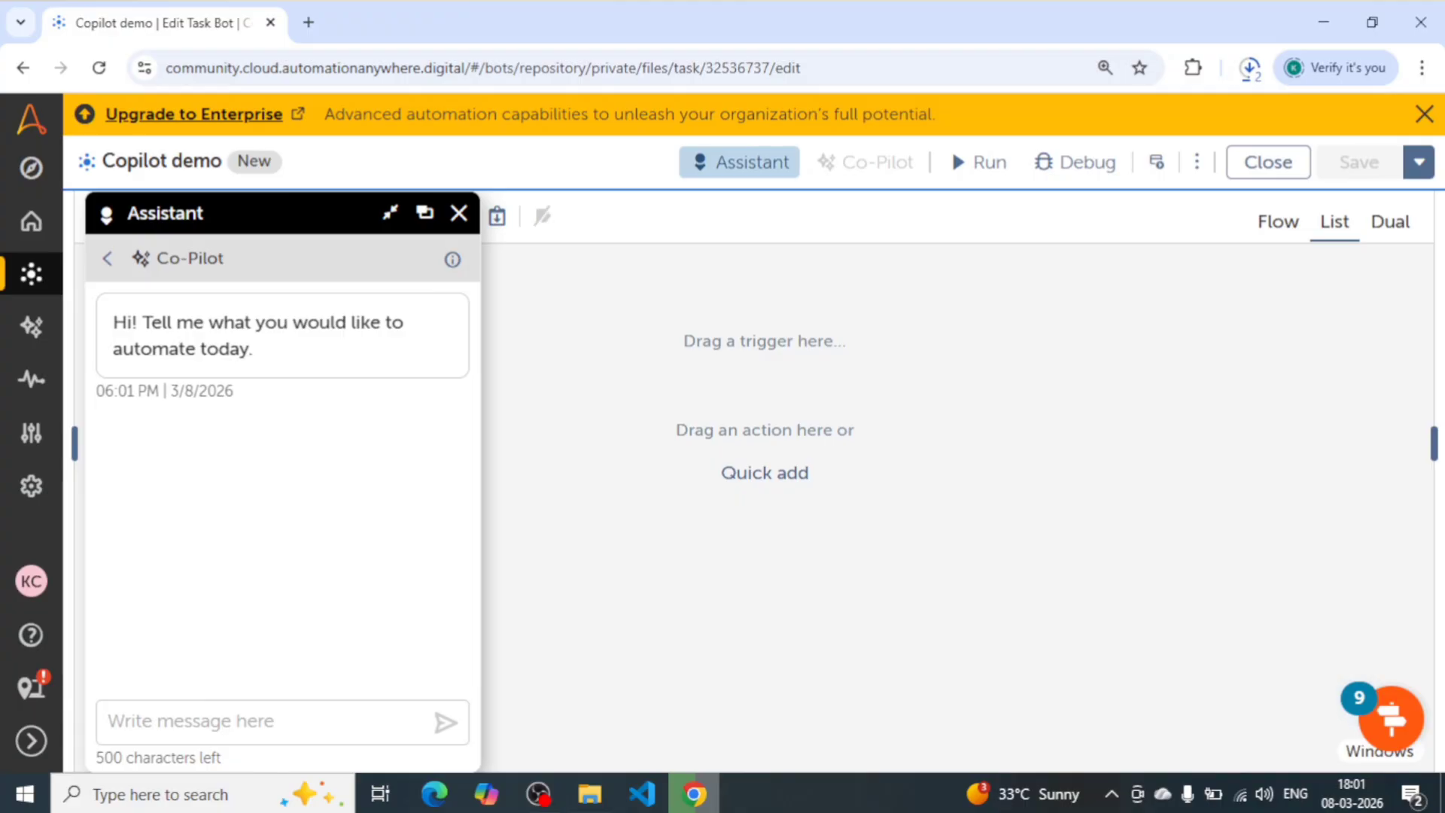
pyautogui.click(268, 709)
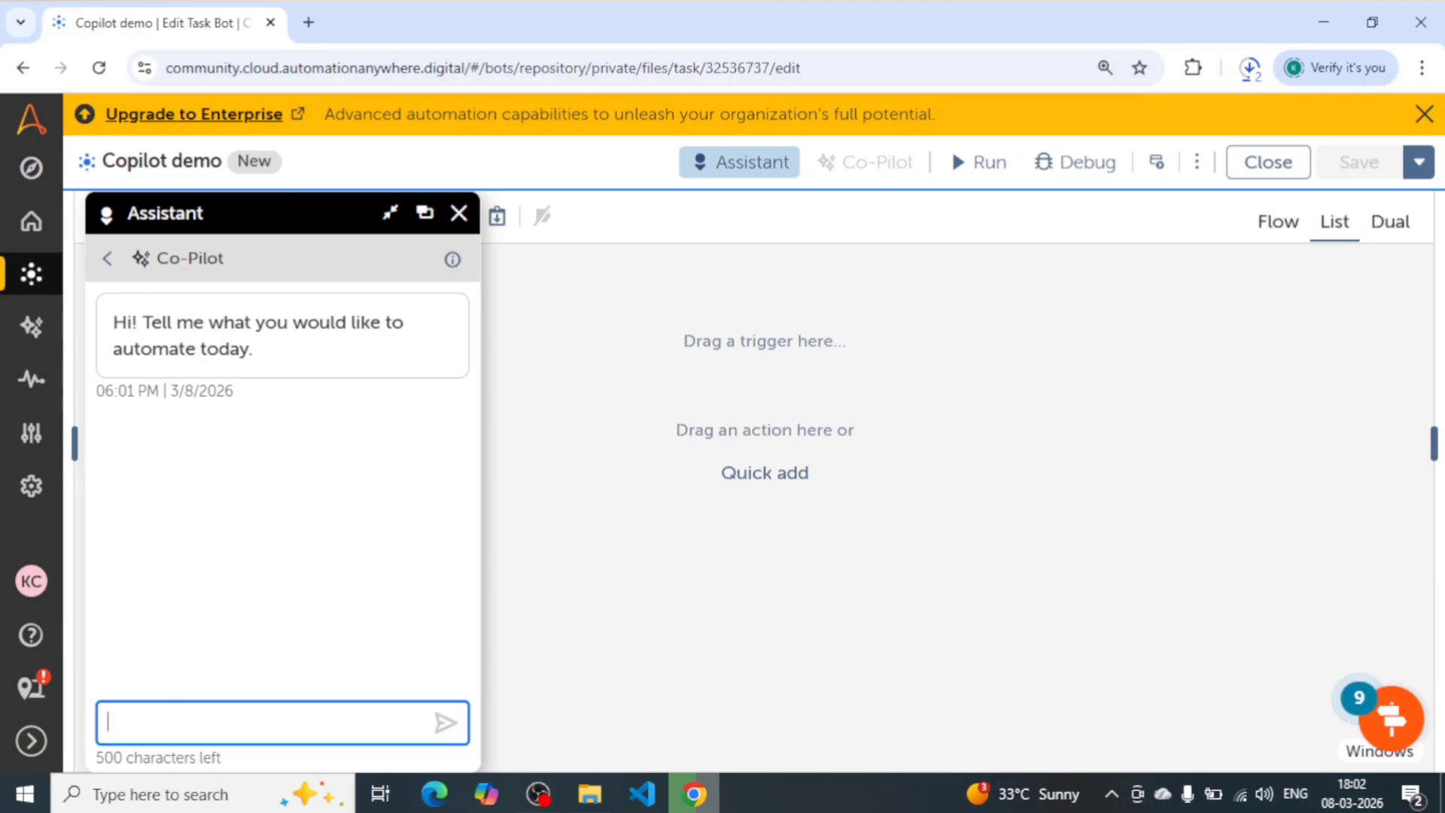
pyautogui.write('read')
pyautogui.write('employee')
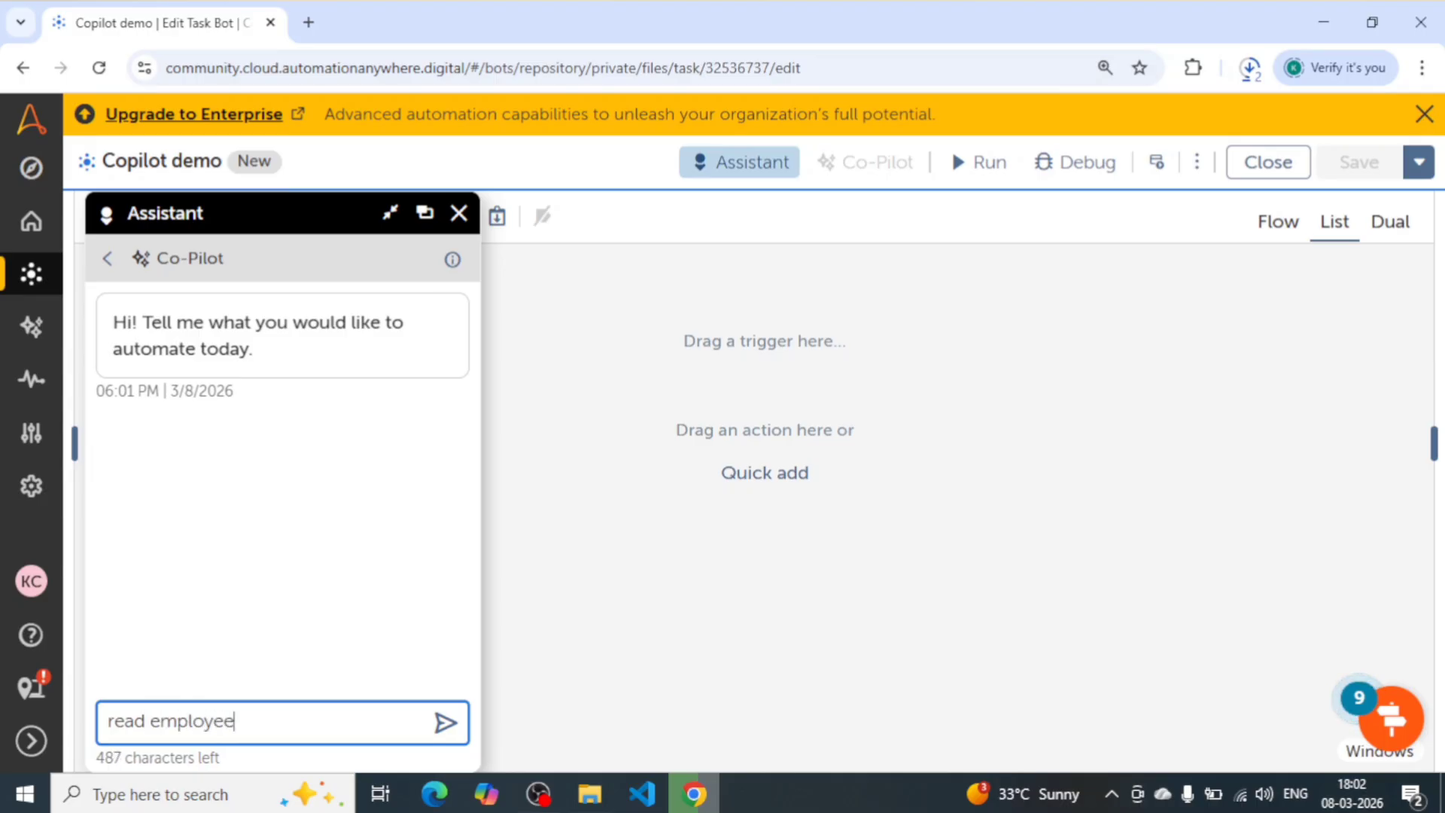
pyautogui.write(' data from t')
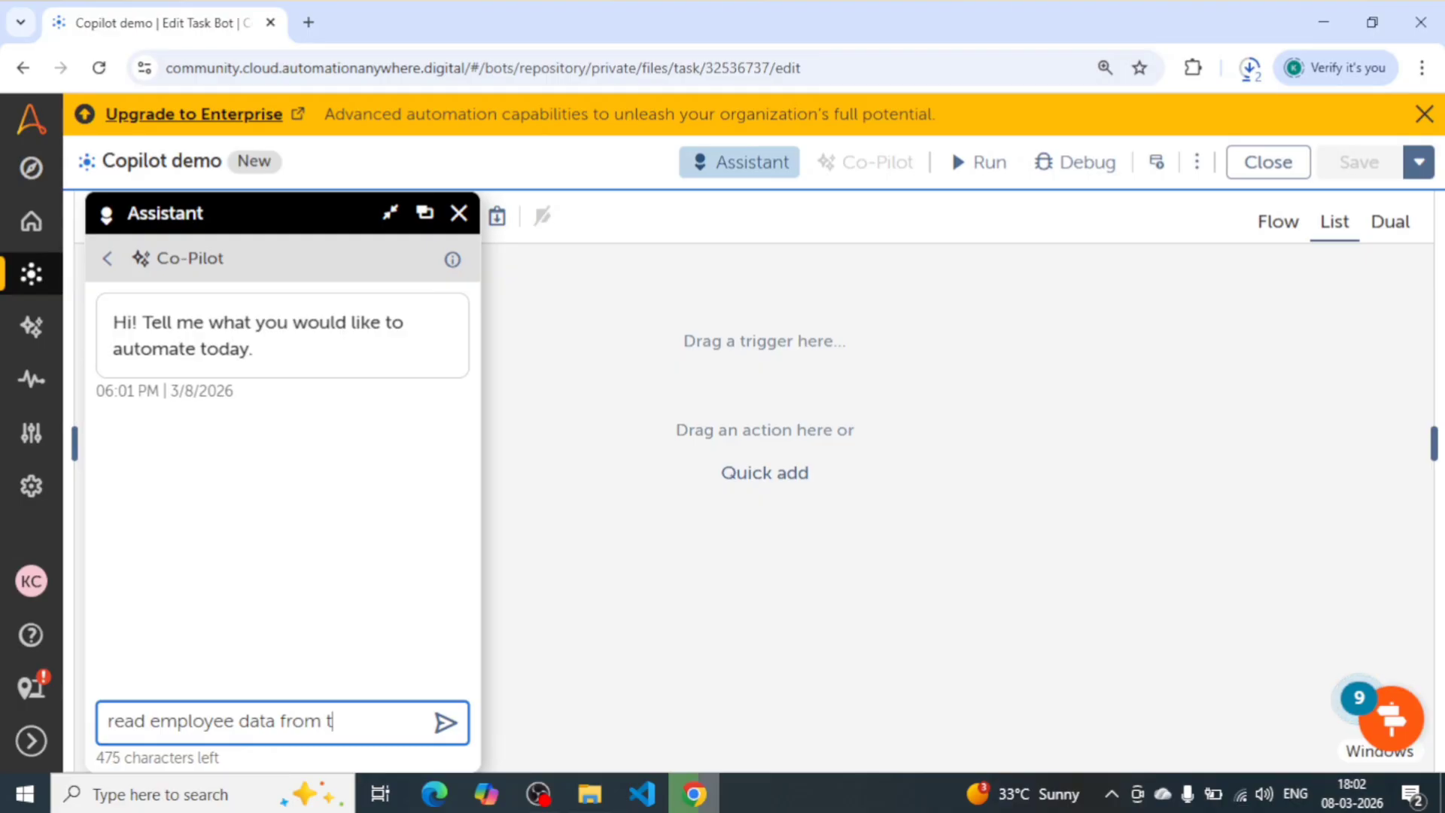
pyautogui.write('ext fil')
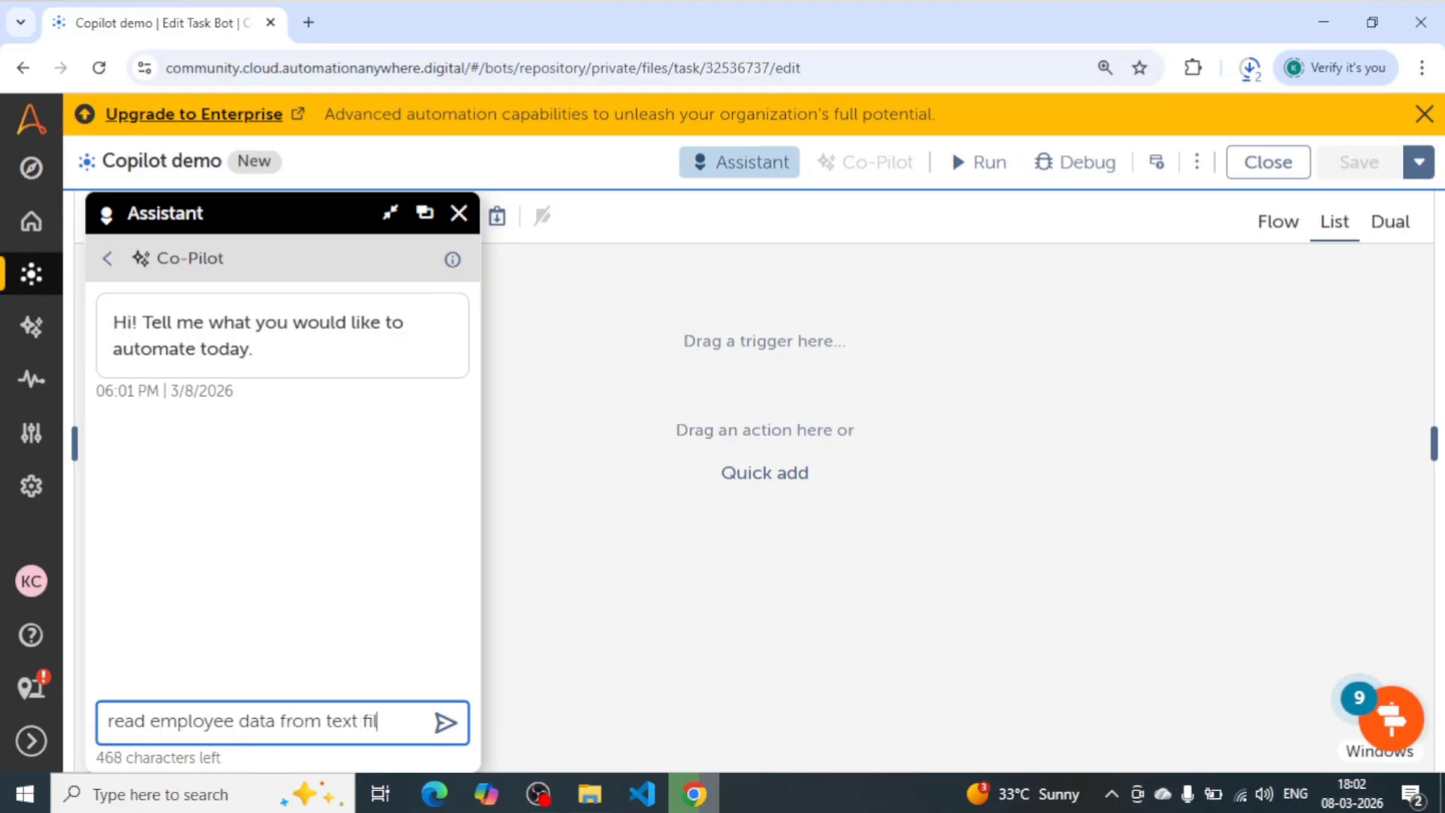
pyautogui.write('e and ')
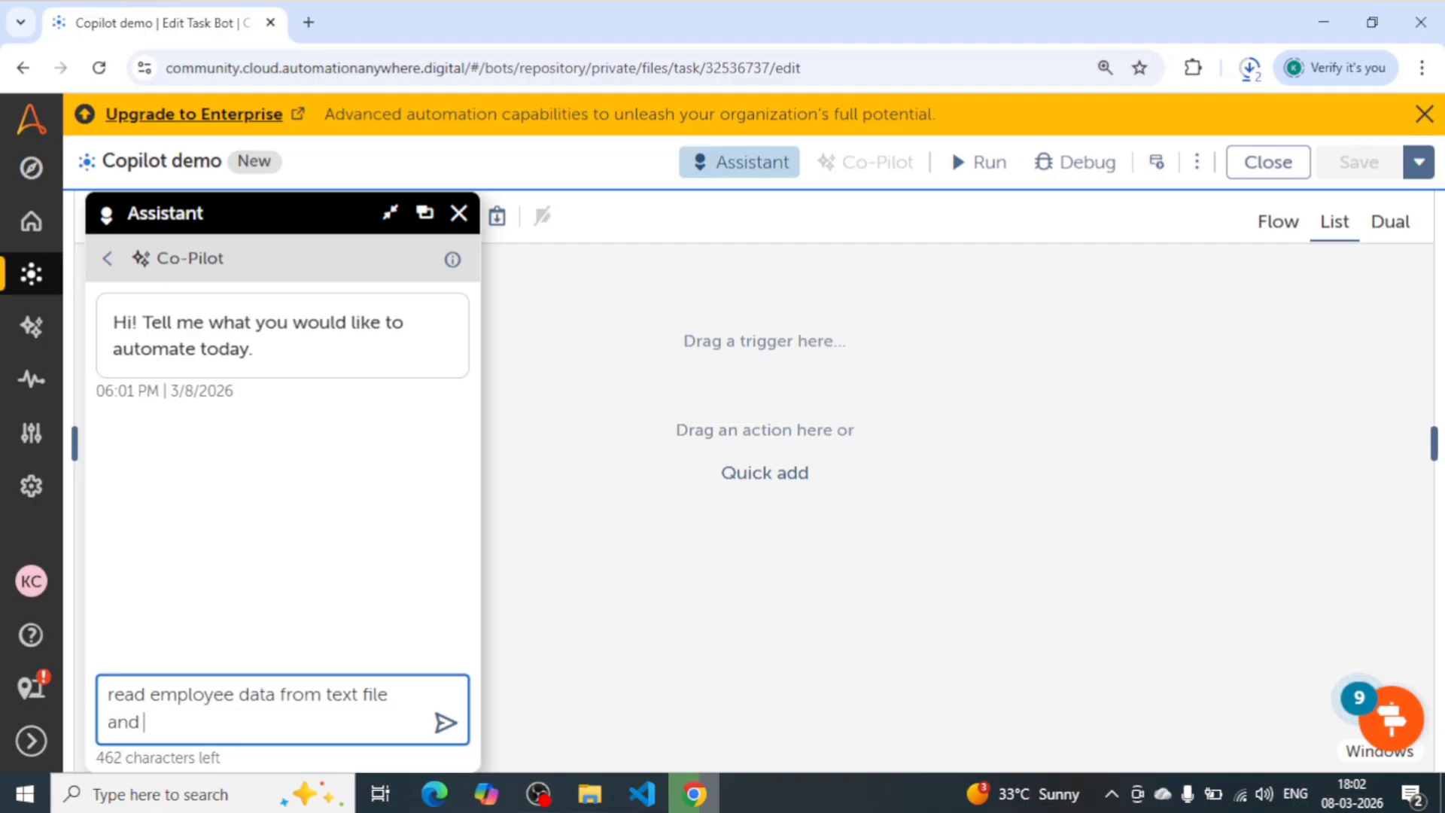
pyautogui.write('send report')
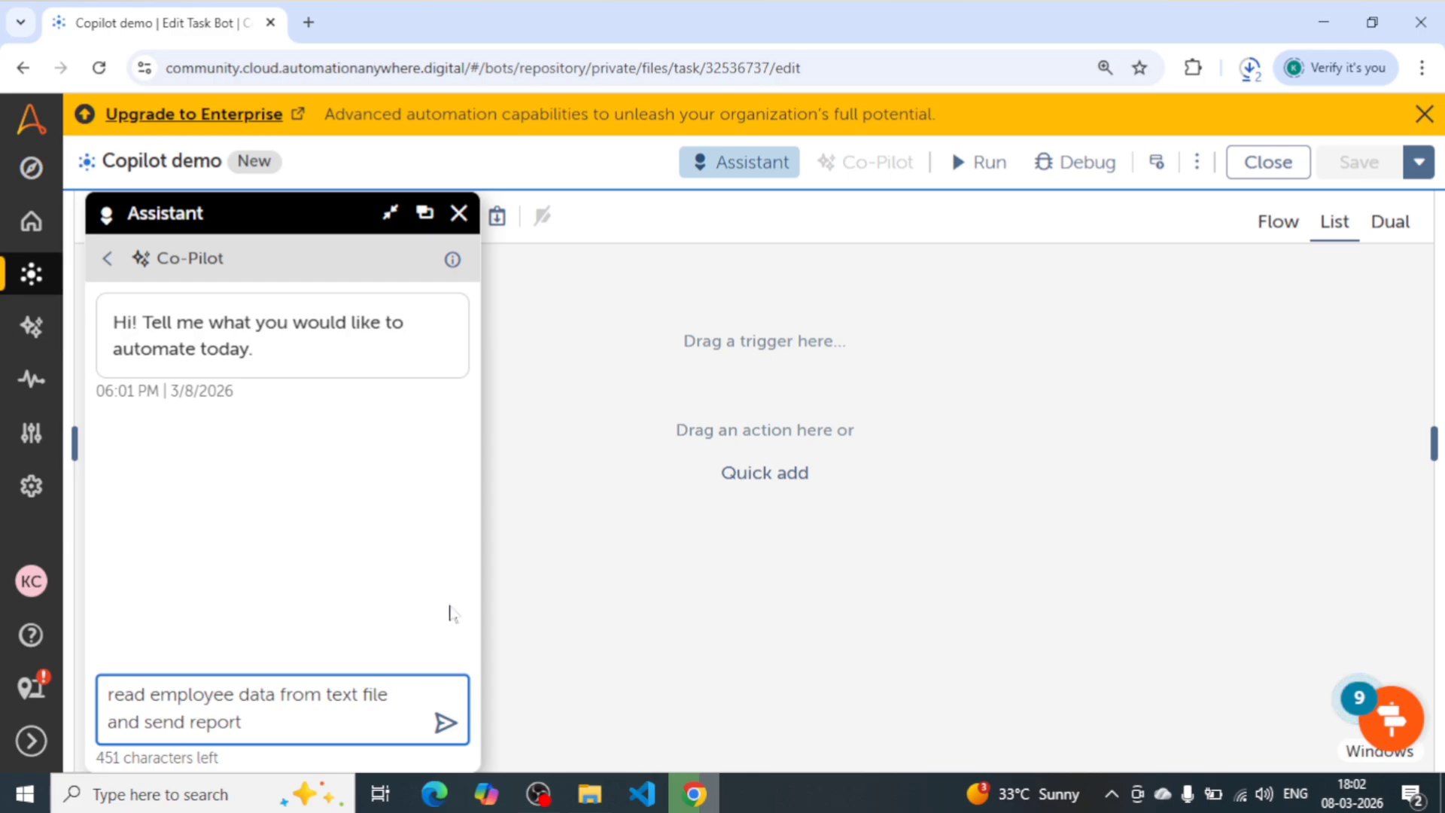
pyautogui.click(445, 711)
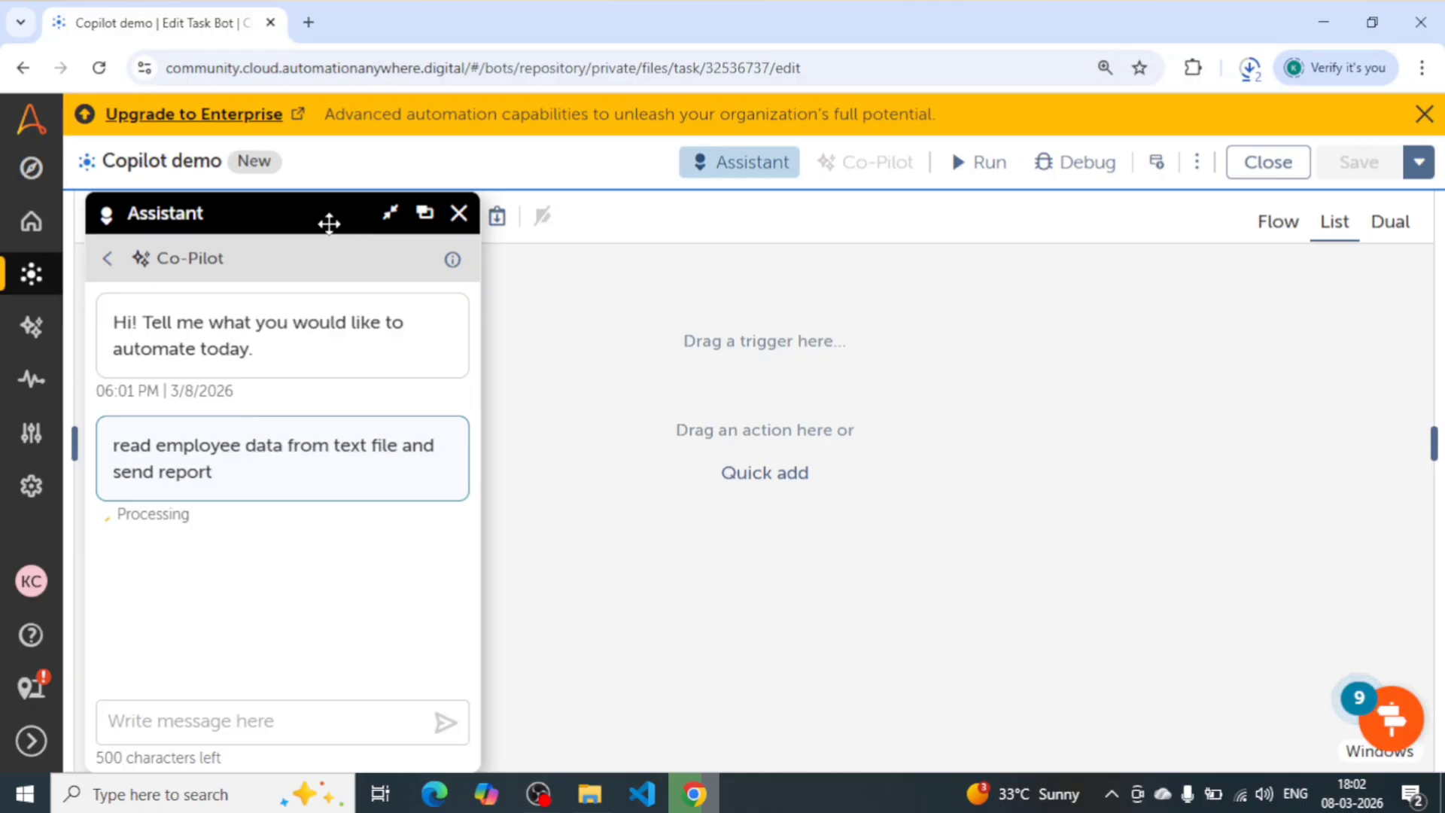
# - Move the assistant clear of the action list and look over the generated automation, opening the comment on line 3
pyautogui.moveTo(326, 223); pyautogui.dragTo(352, 223)
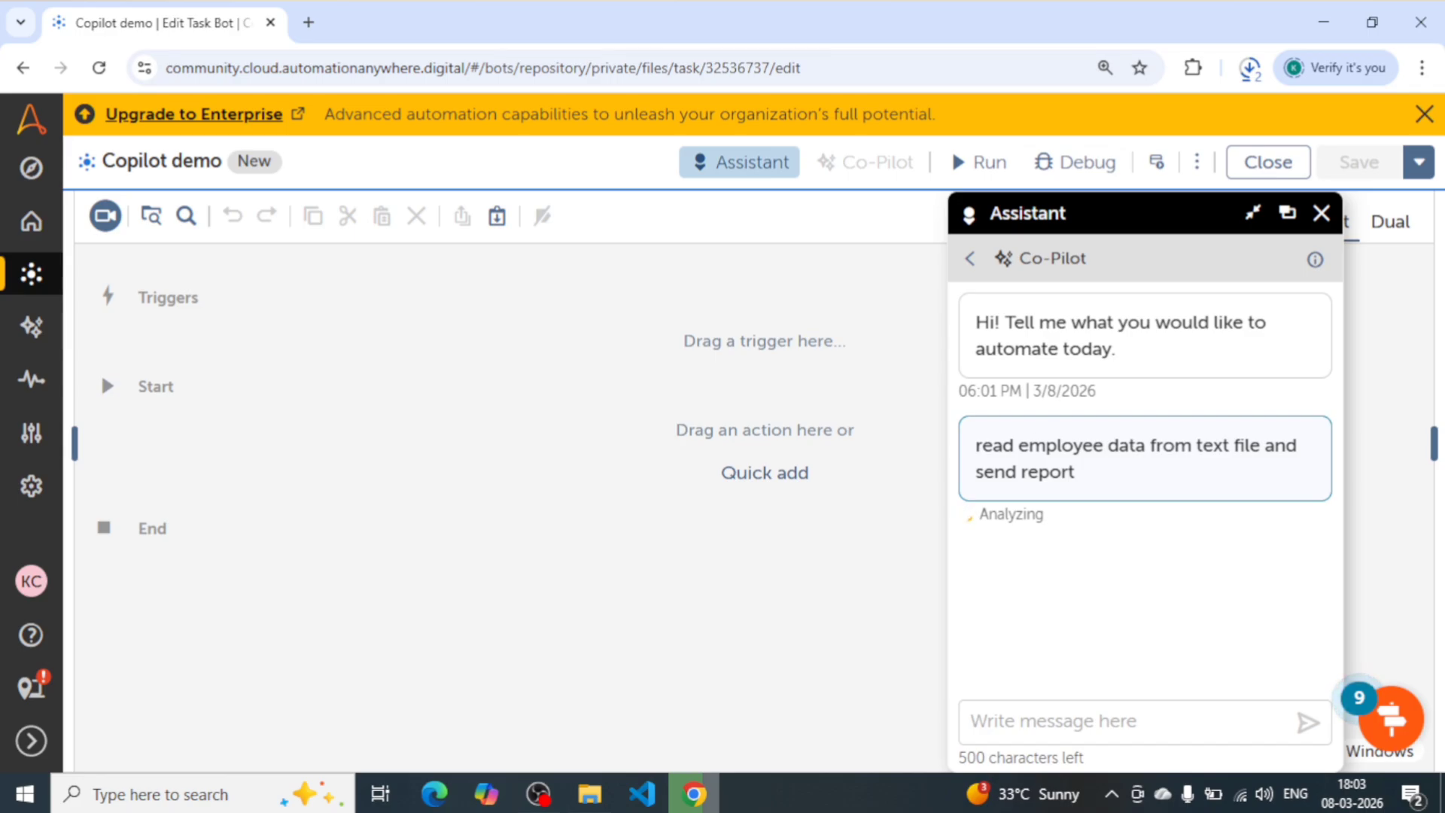
pyautogui.moveTo(974, 446); pyautogui.dragTo(1085, 471)
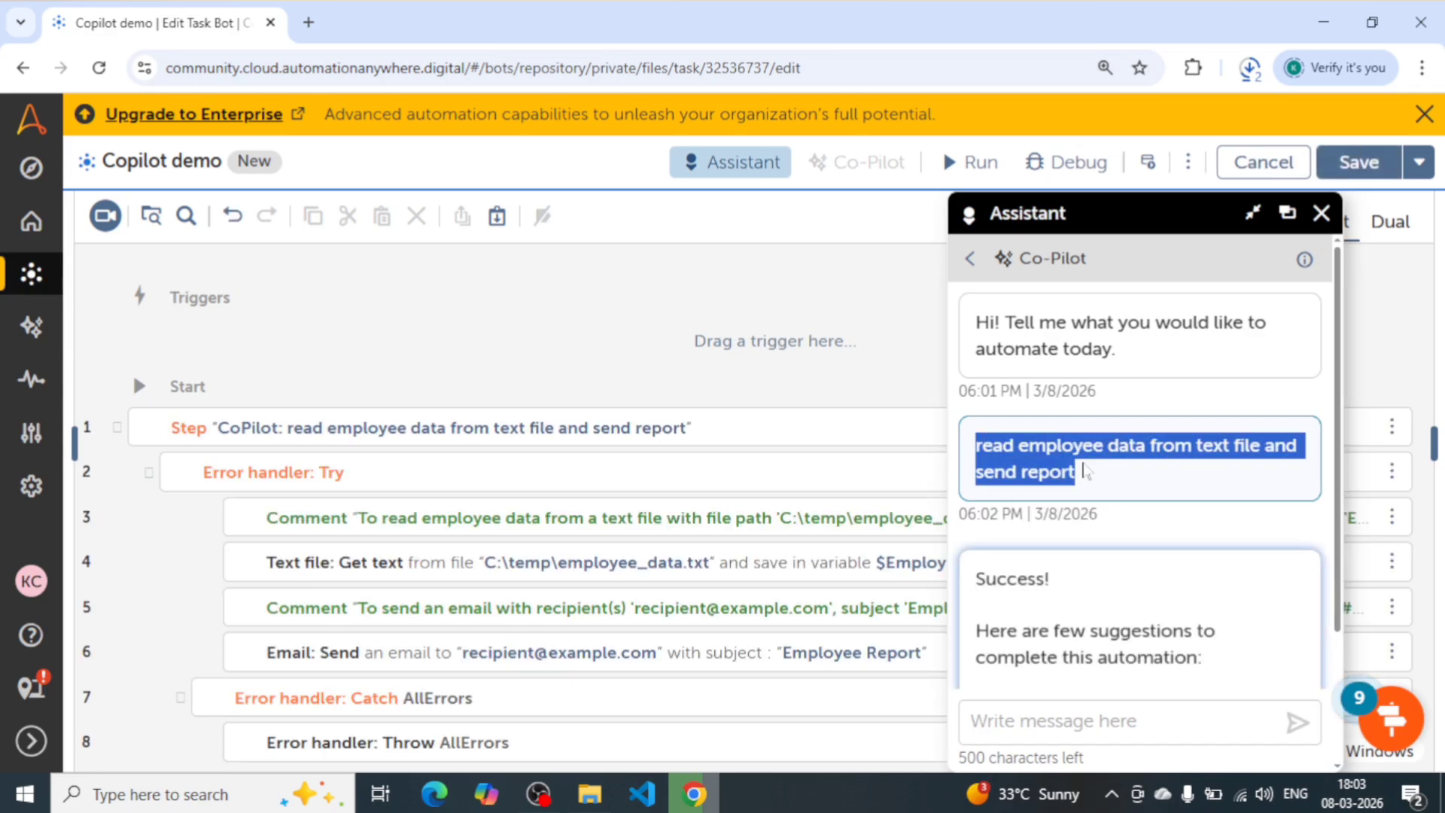
pyautogui.scroll(-1, 452, 444)
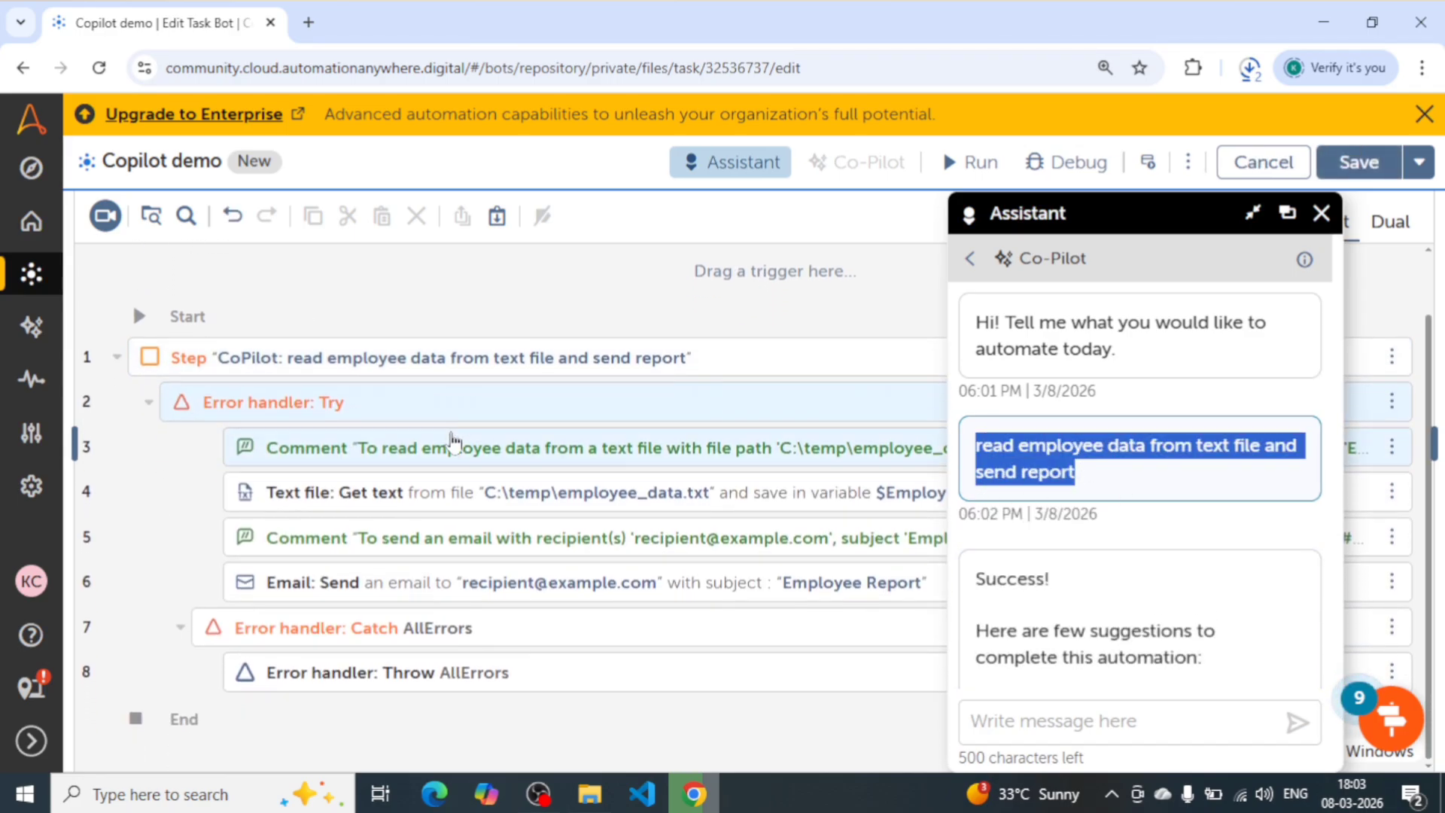
pyautogui.scroll(1, 452, 444)
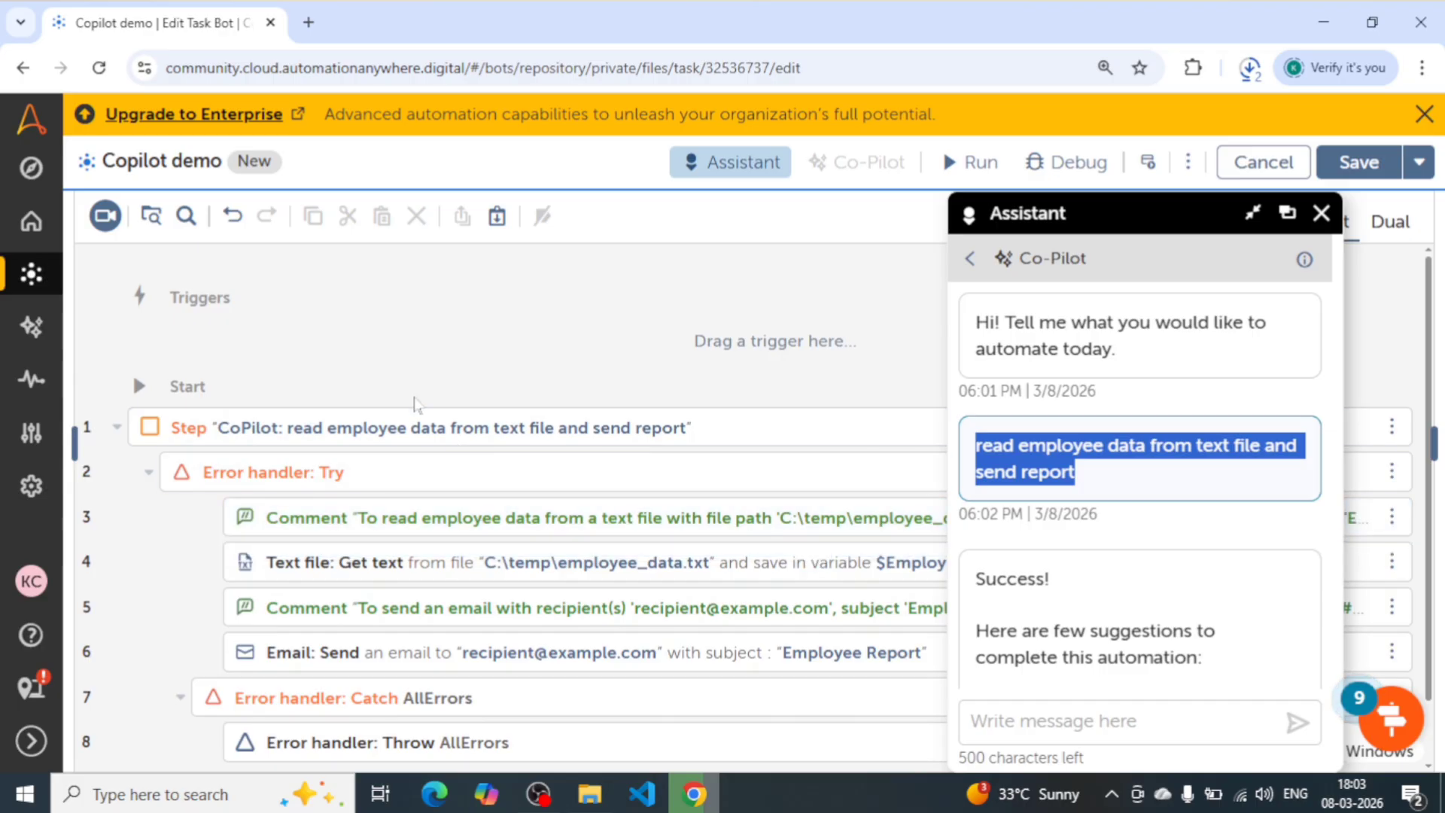
pyautogui.scroll(-1, 415, 404)
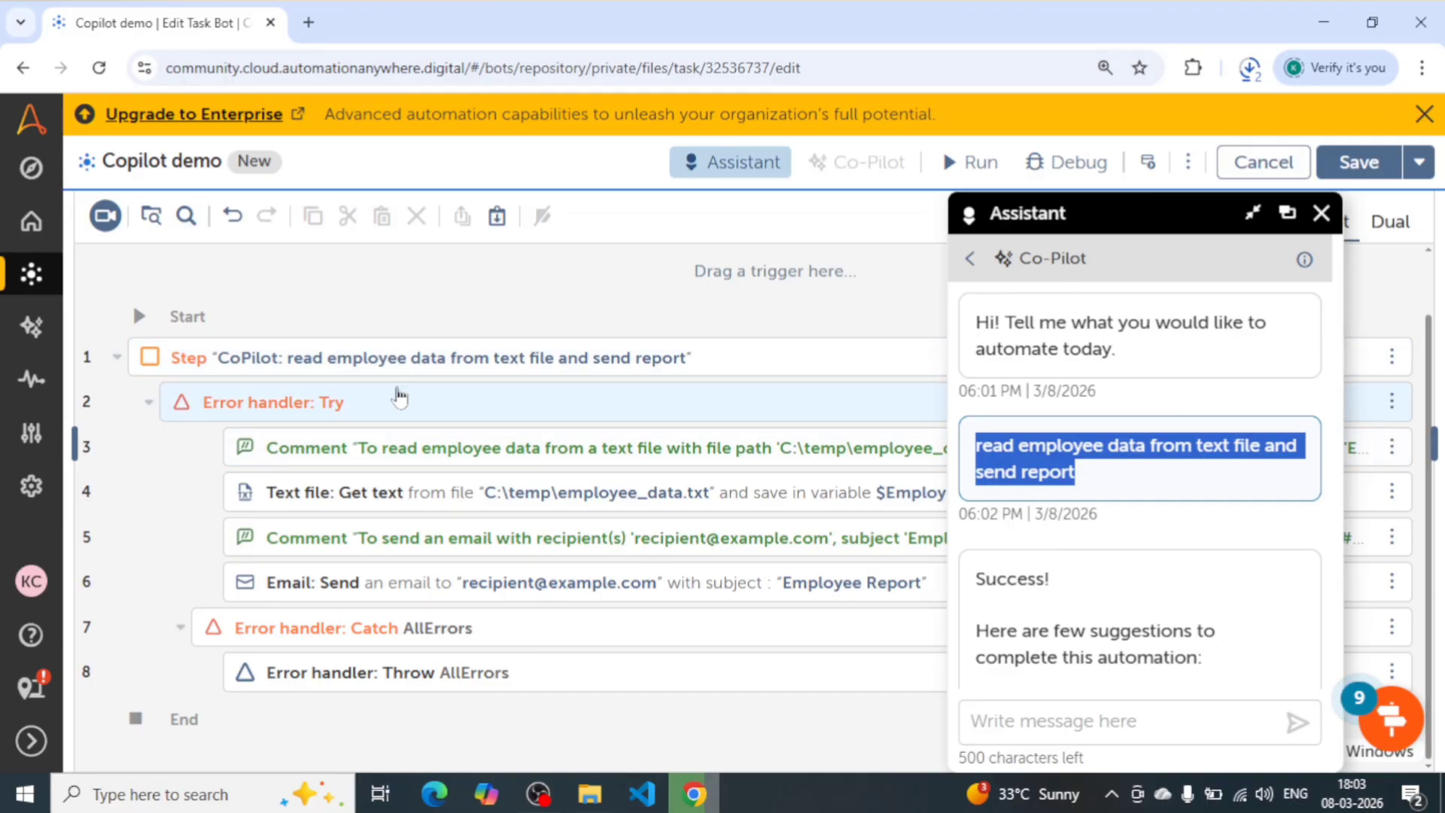
pyautogui.click(360, 443)
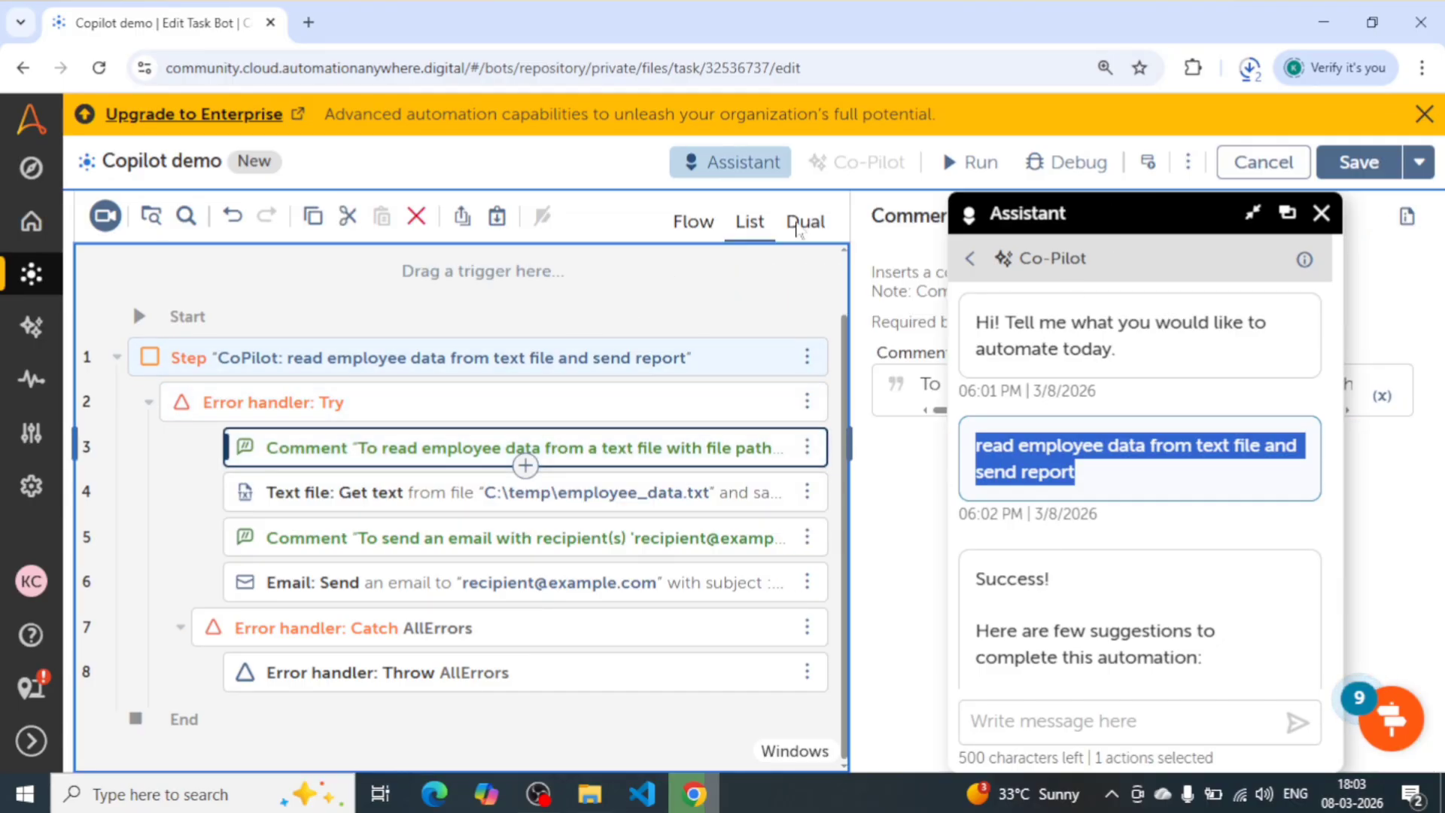
# - Read Co-Pilot's reply and its suggestions for completing the automation, shifting the assistant window around the action list as needed
pyautogui.moveTo(1172, 211); pyautogui.dragTo(1269, 213)
pyautogui.scroll(-1, 1182, 617)
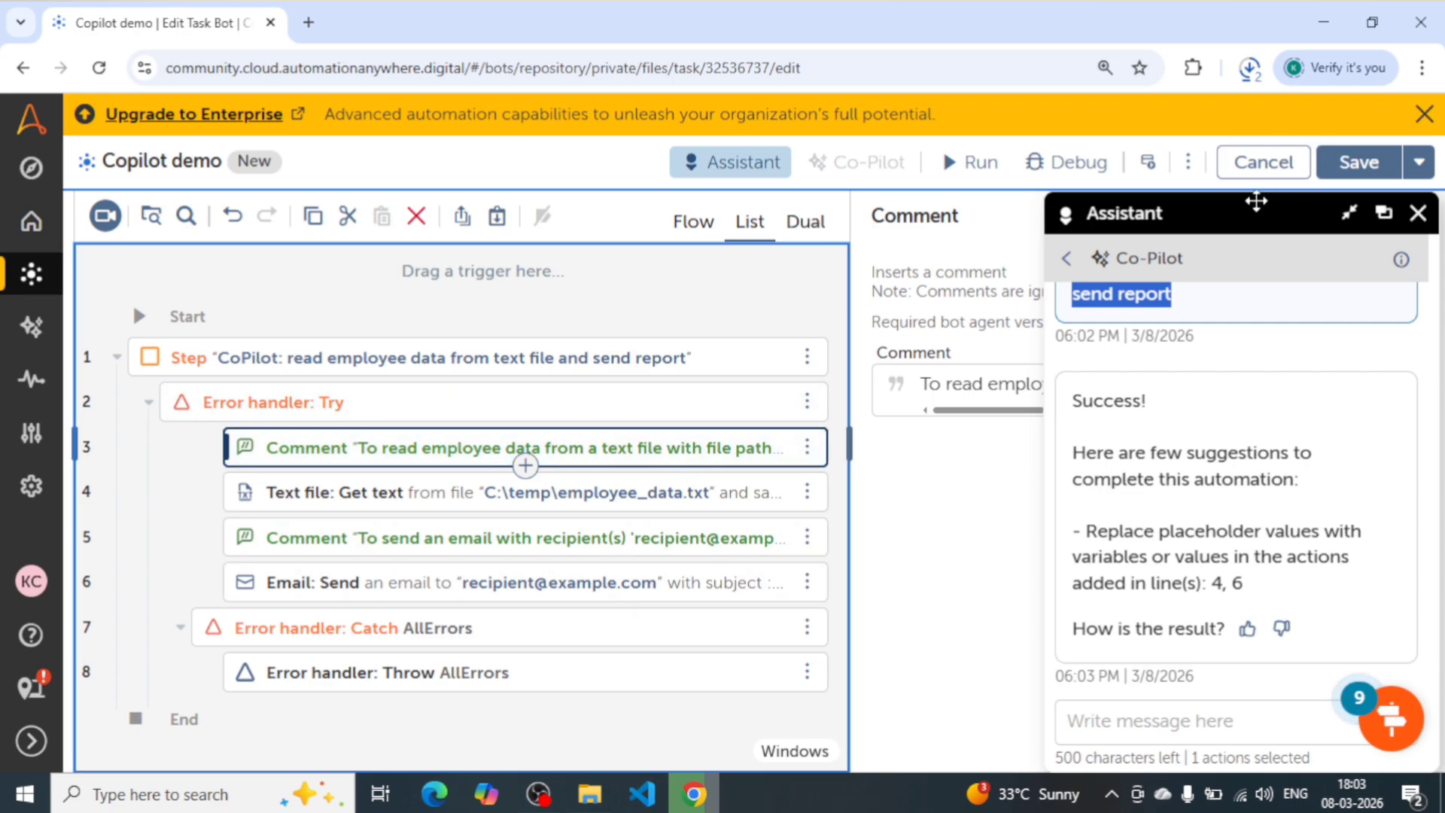
pyautogui.moveTo(1256, 202); pyautogui.dragTo(931, 202)
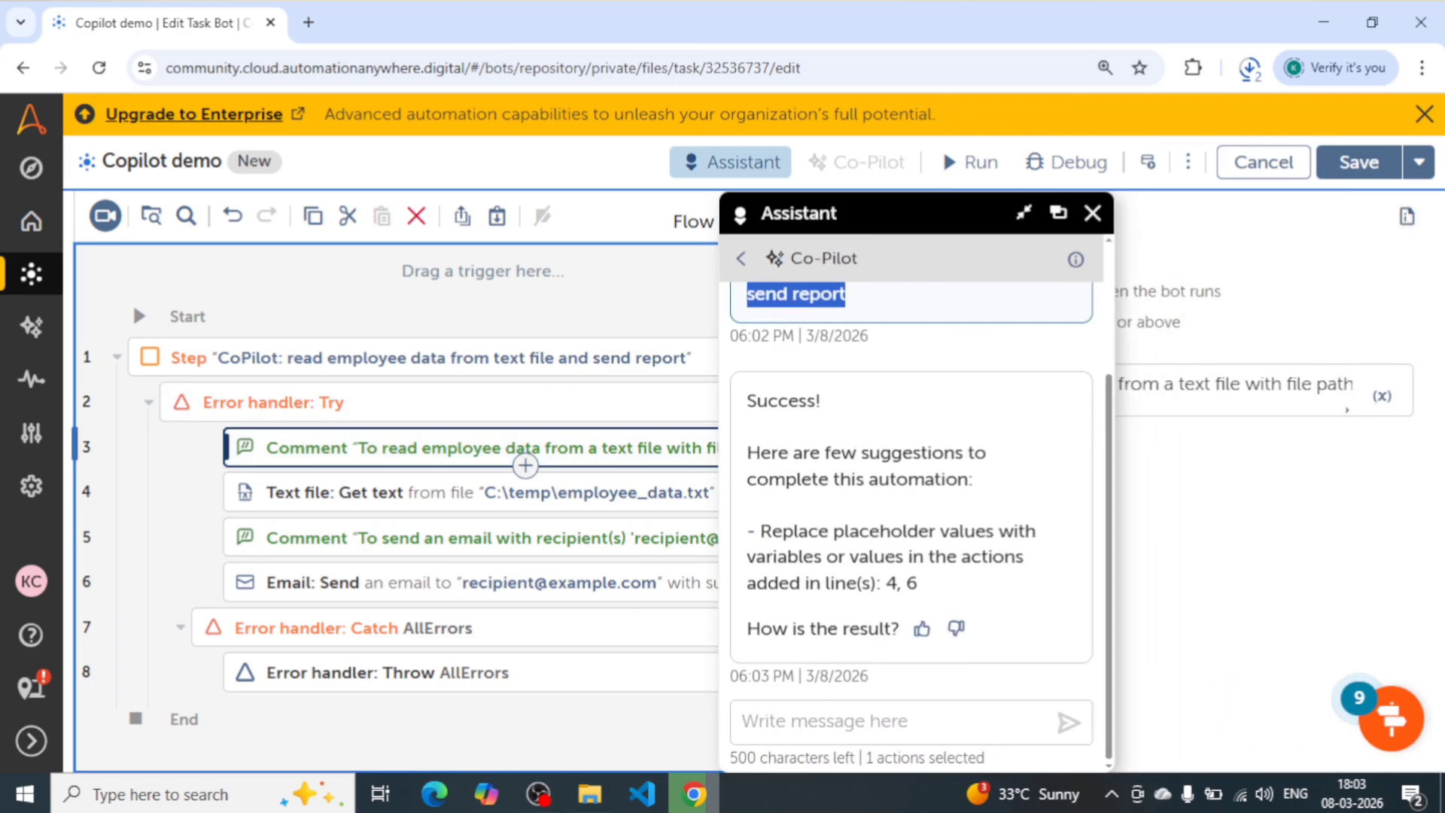
pyautogui.moveTo(977, 480); pyautogui.dragTo(749, 401)
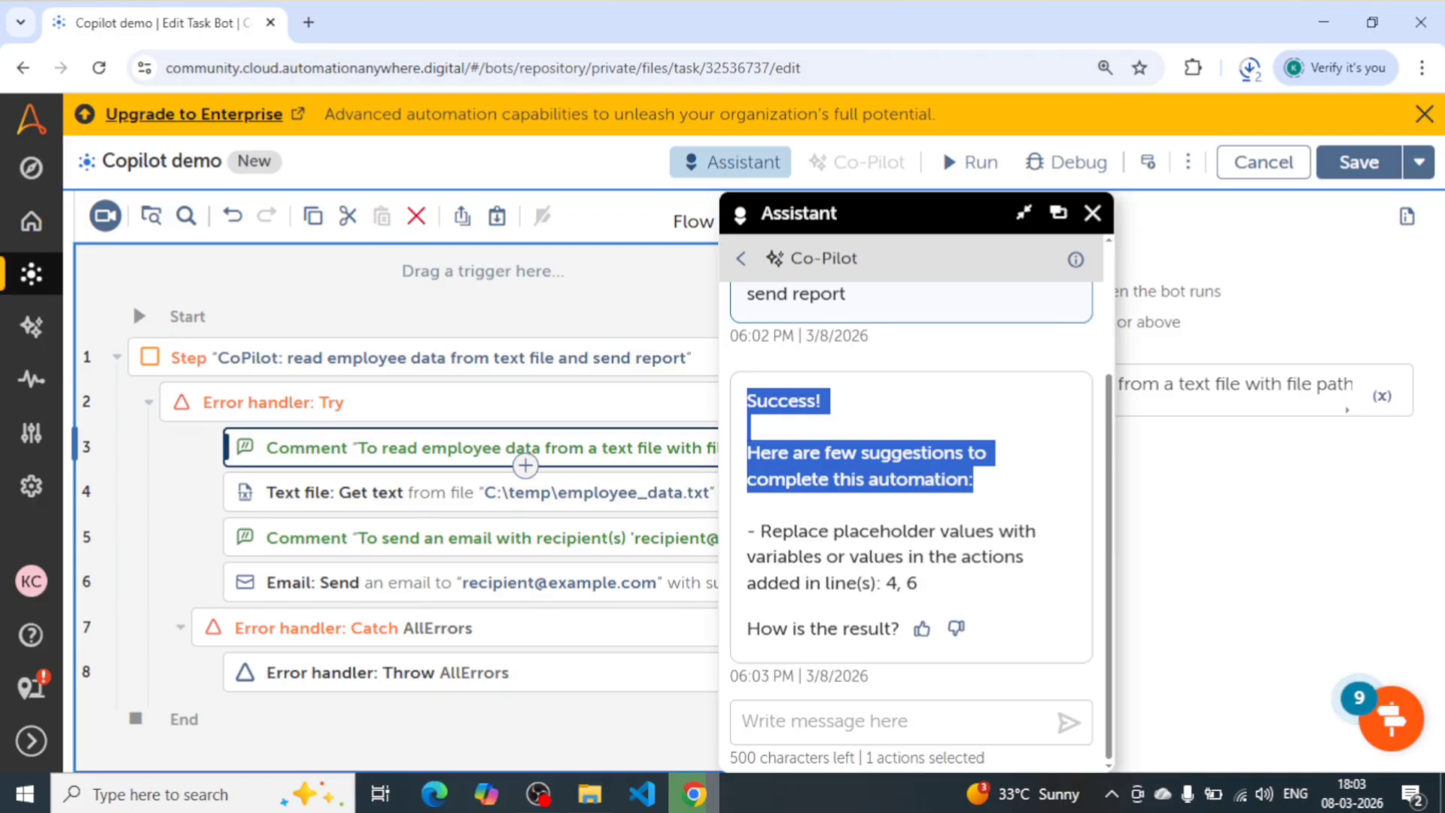
pyautogui.moveTo(760, 531); pyautogui.dragTo(1051, 583)
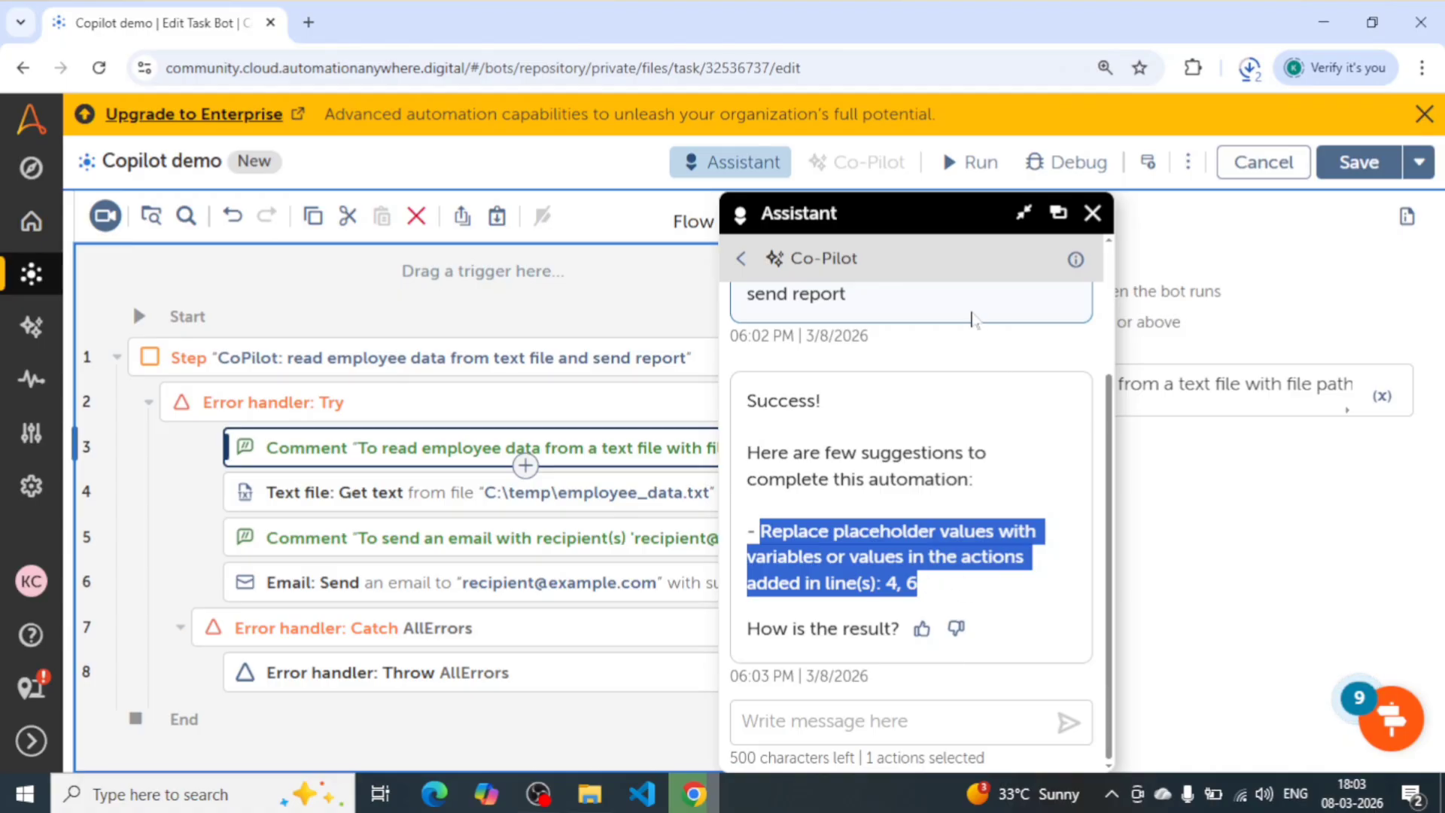
pyautogui.moveTo(907, 207); pyautogui.dragTo(1292, 207)
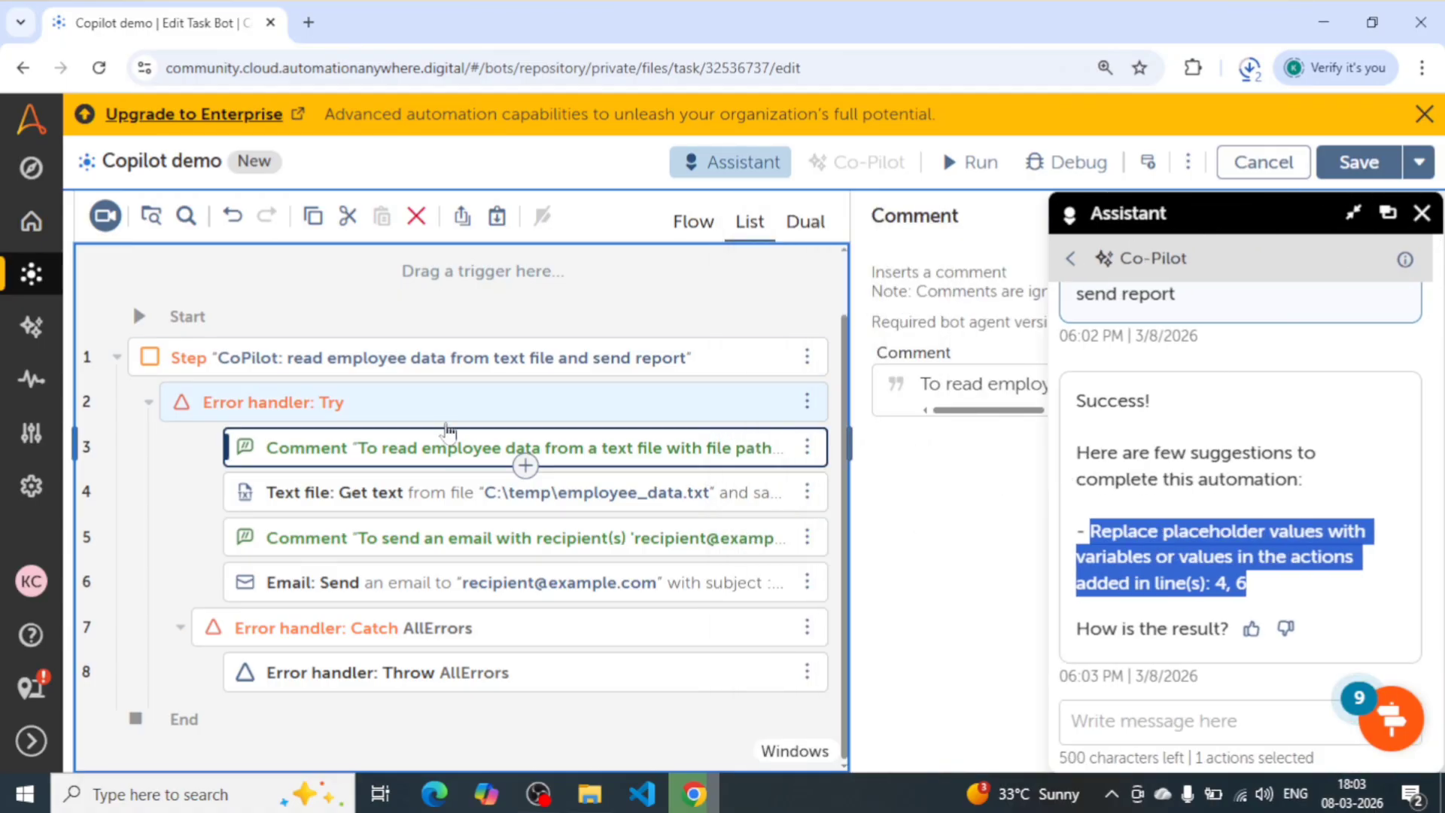
# - Open the Text file: Get text action on line 4 and check its source file path and output variable
pyautogui.click(421, 495)
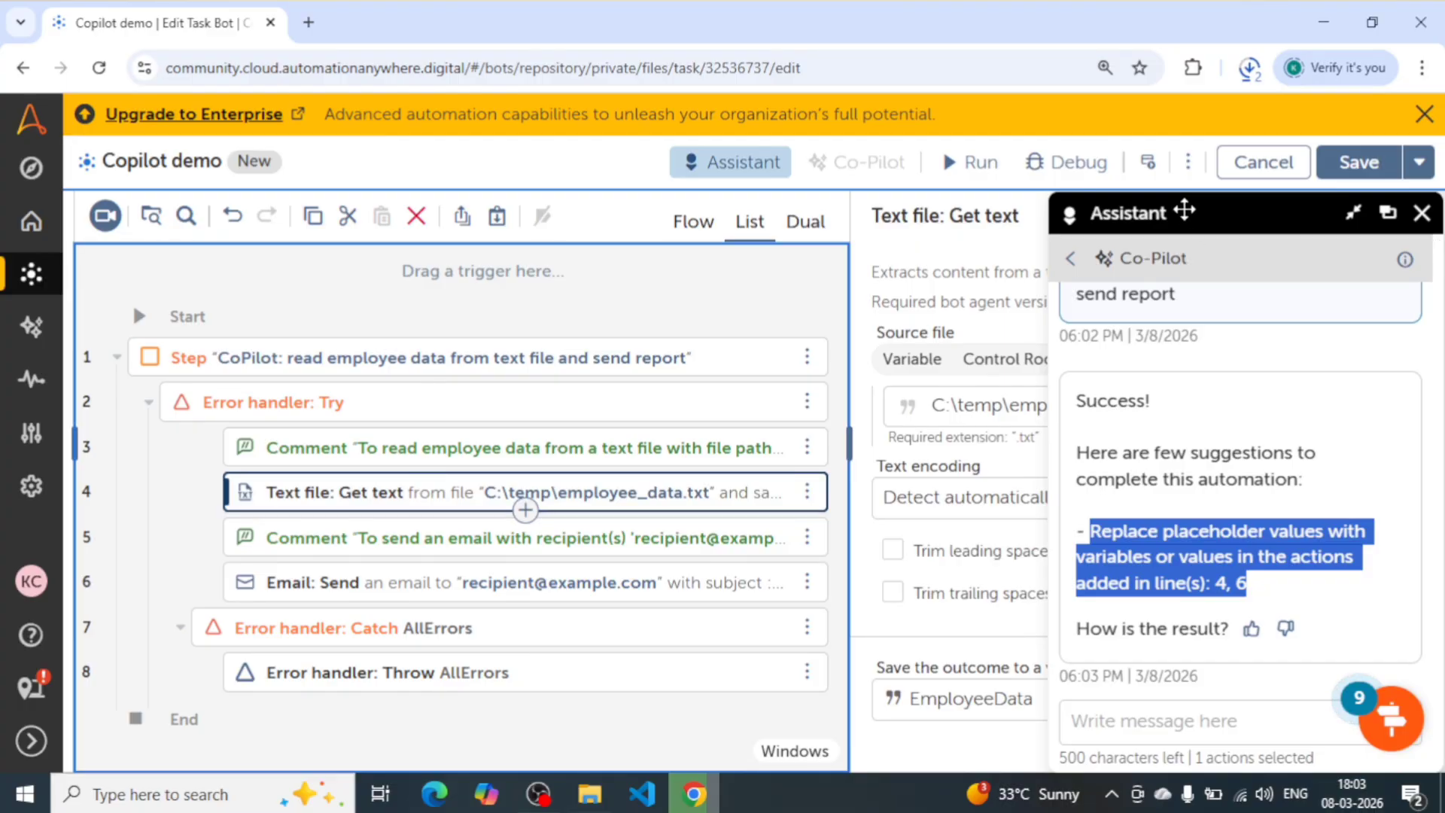
pyautogui.moveTo(1184, 208); pyautogui.dragTo(551, 207)
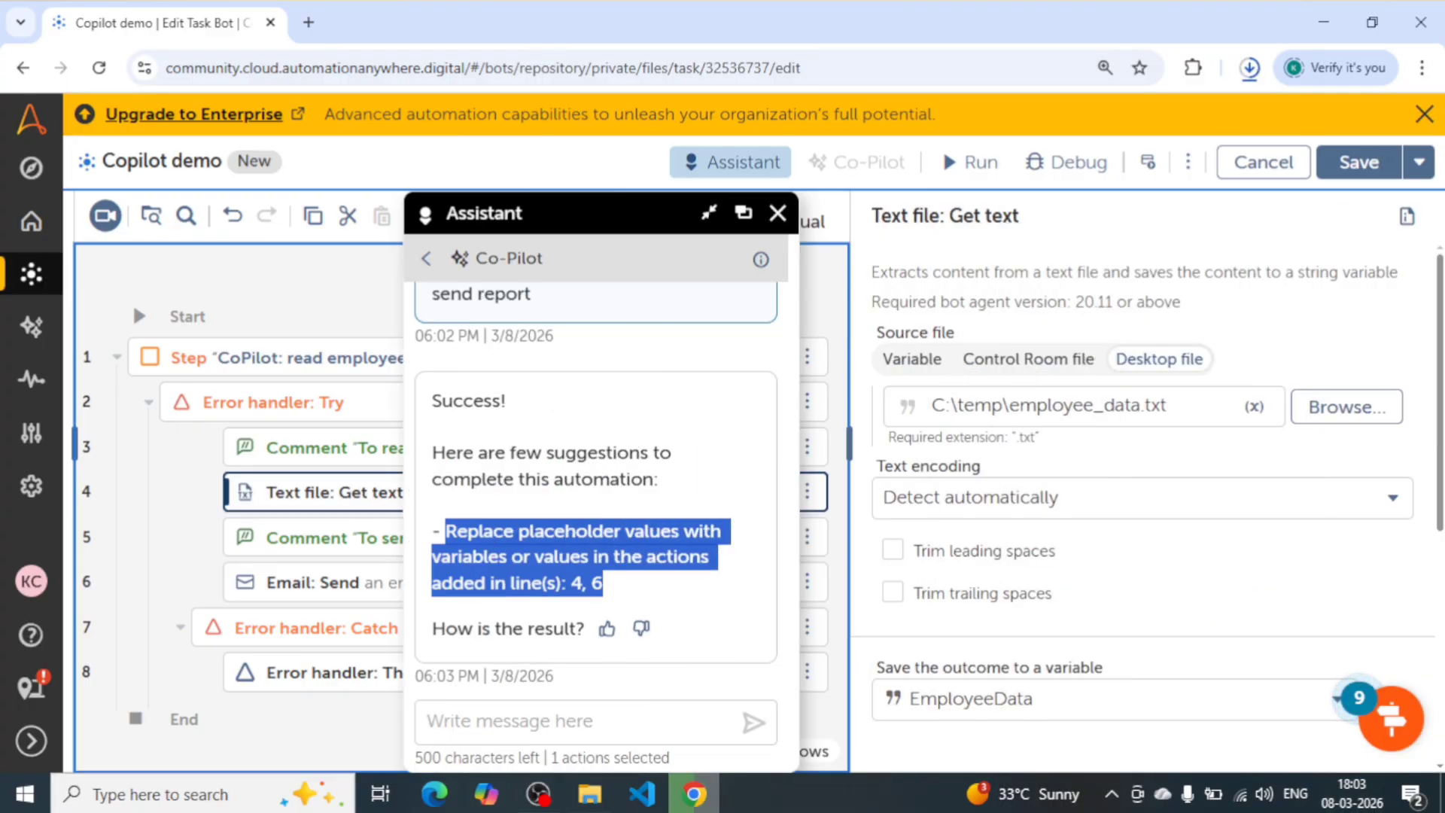
pyautogui.moveTo(1172, 406); pyautogui.dragTo(928, 407)
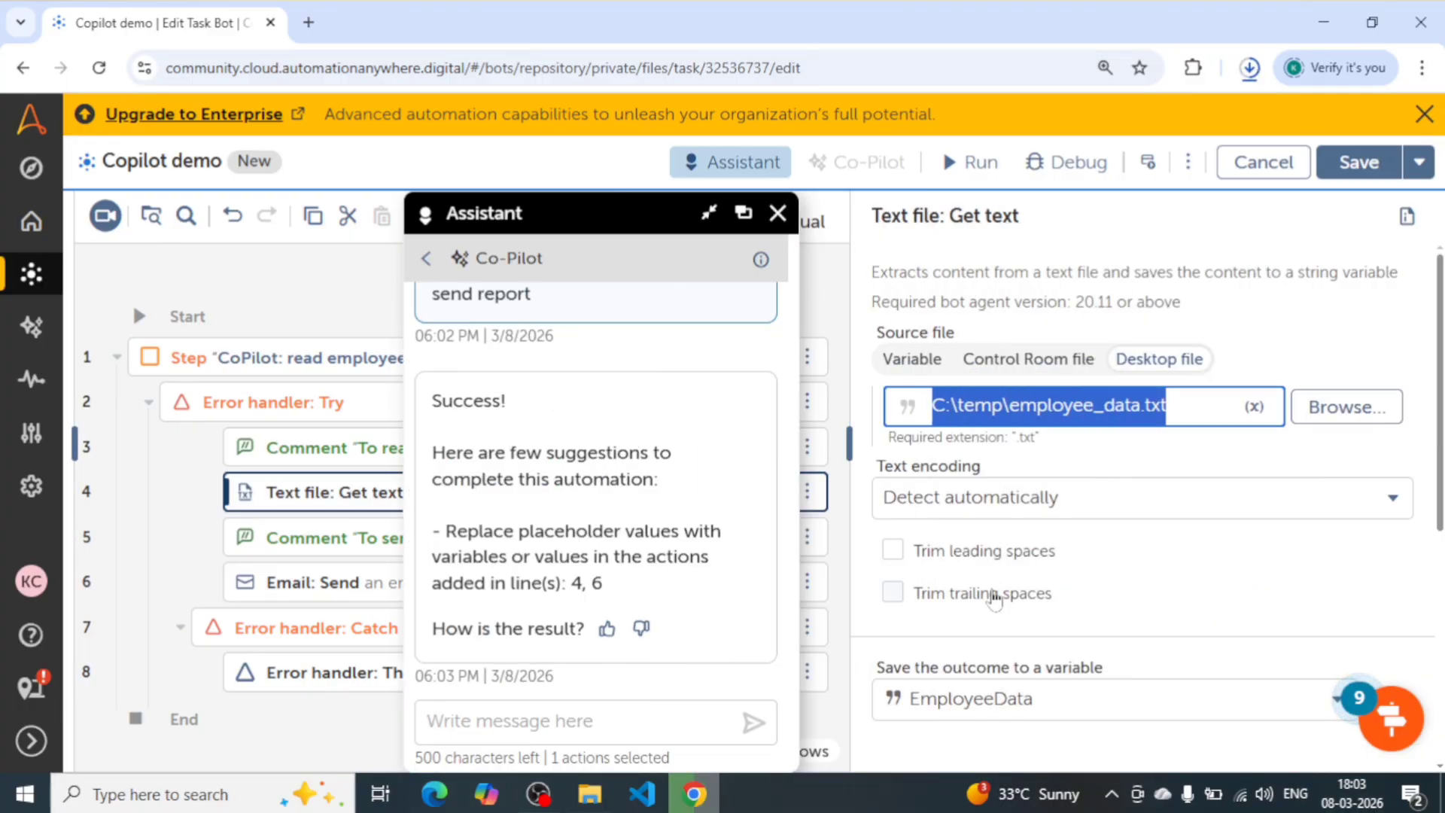
pyautogui.scroll(-3, 945, 458)
# - Open the Email: Send action on line 6 and check its recipient, importance and subject fields
pyautogui.moveTo(606, 204); pyautogui.dragTo(555, 213)
pyautogui.click(586, 601)
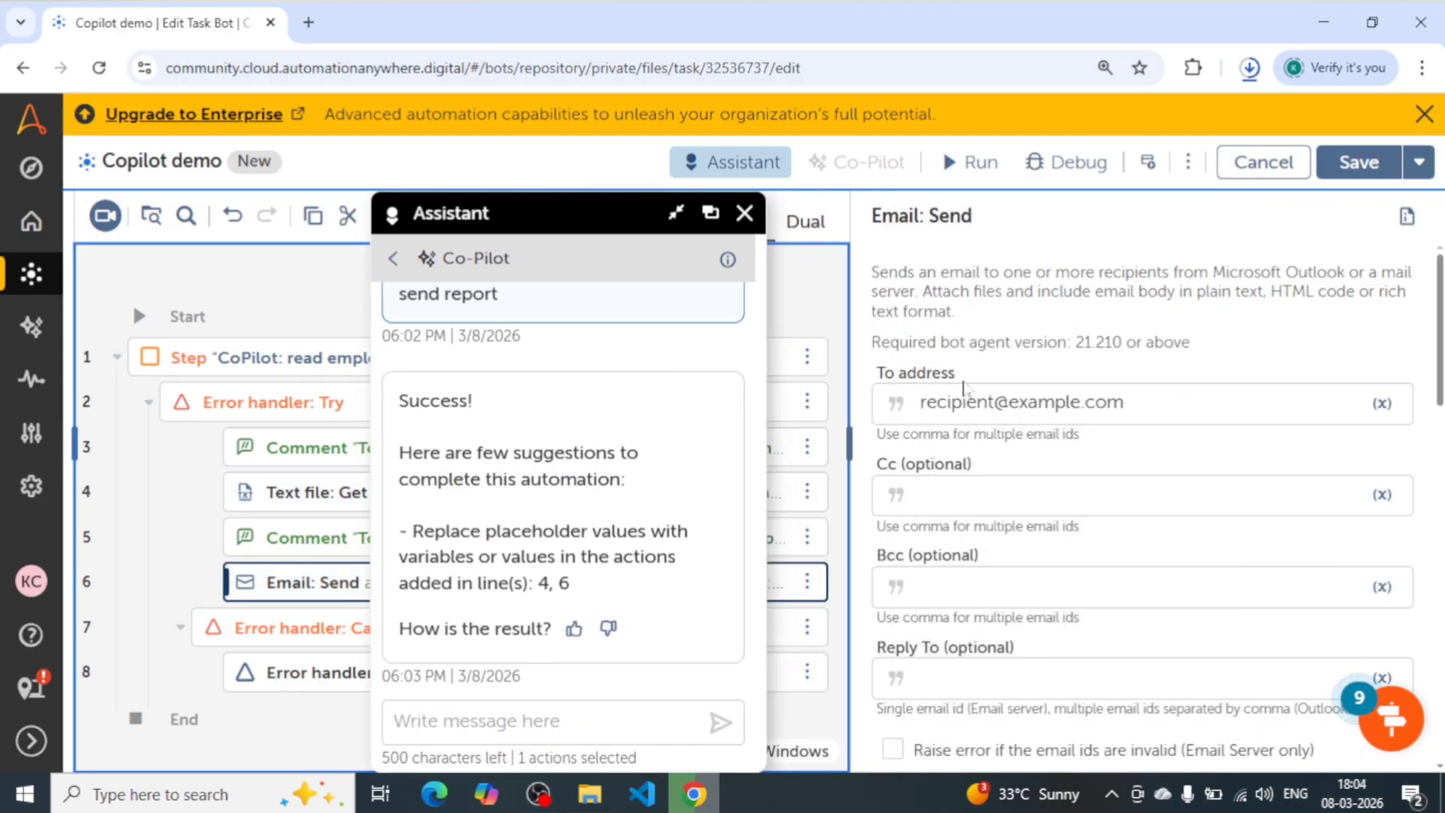
pyautogui.moveTo(1126, 403); pyautogui.dragTo(920, 403)
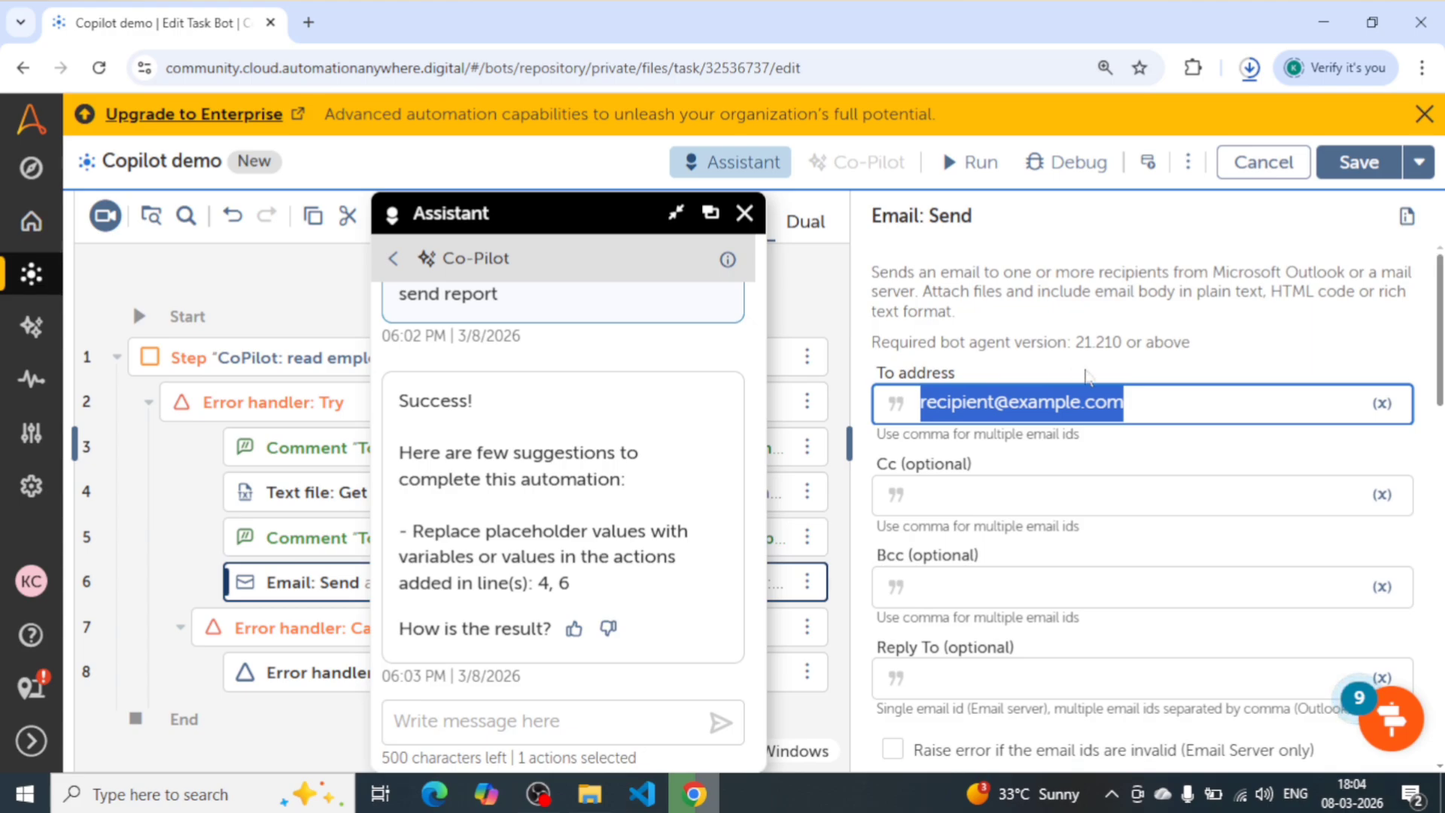
pyautogui.scroll(-5, 1090, 555)
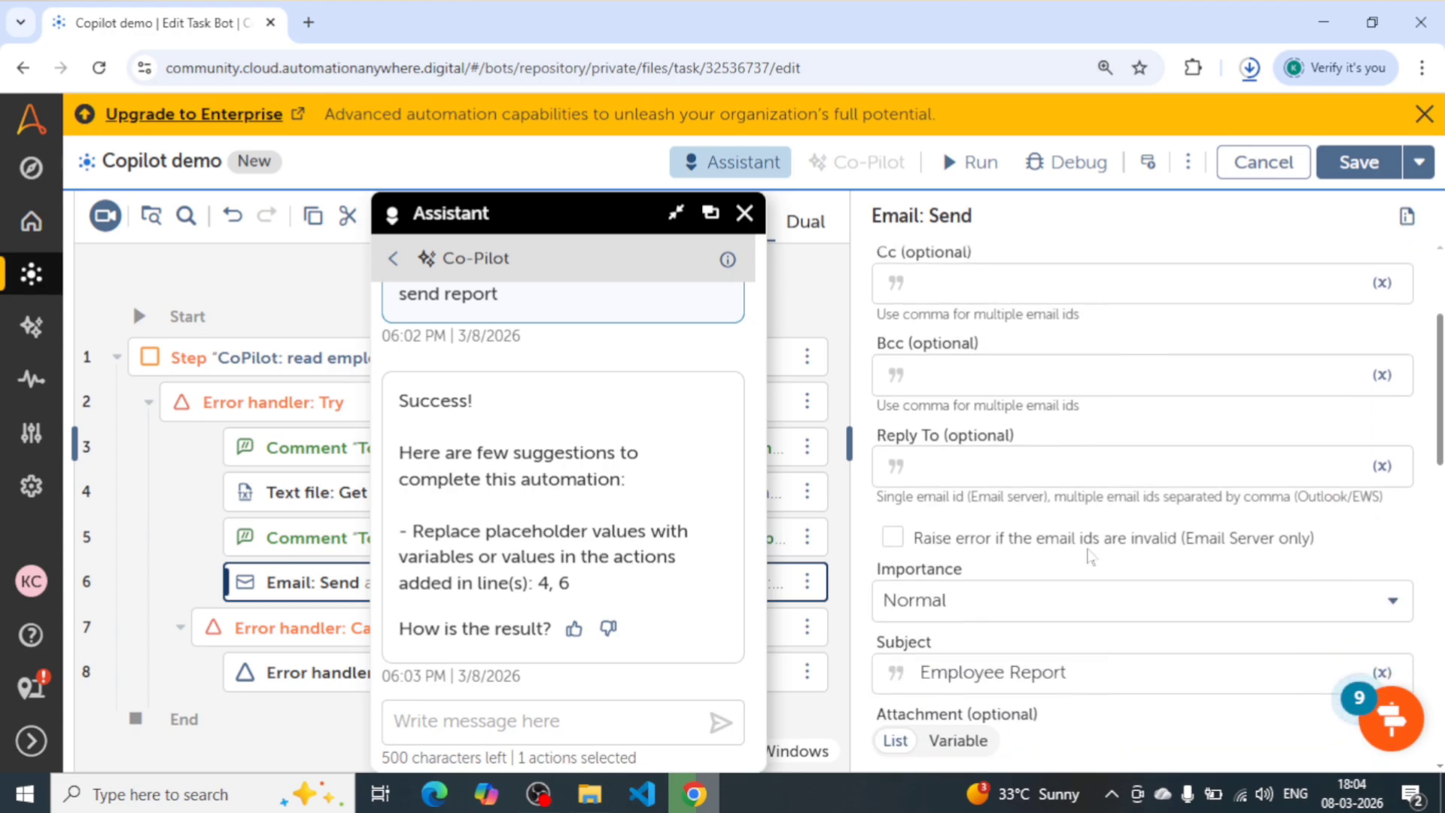
pyautogui.scroll(5, 1172, 417)
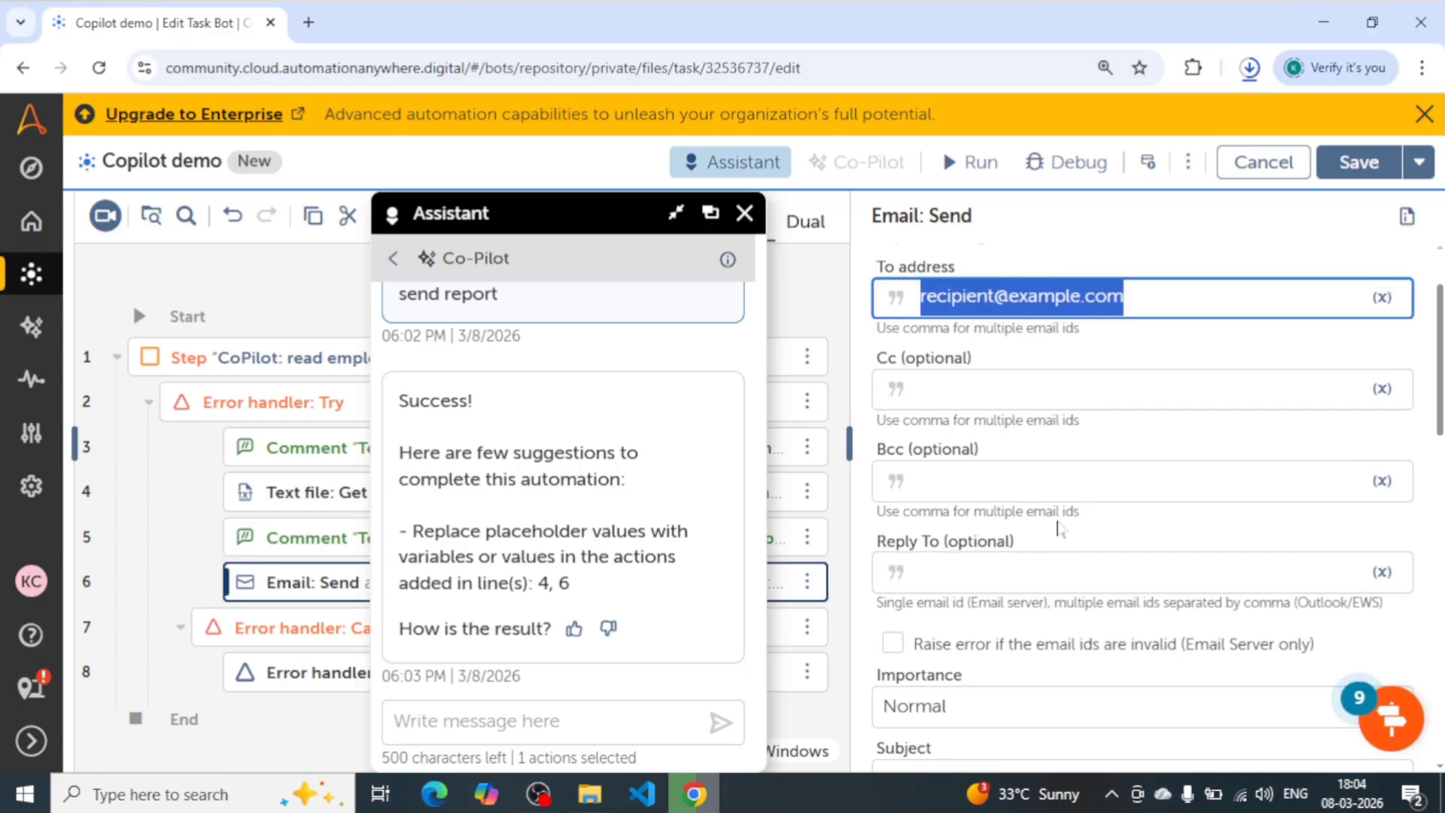
pyautogui.scroll(-1, 1058, 527)
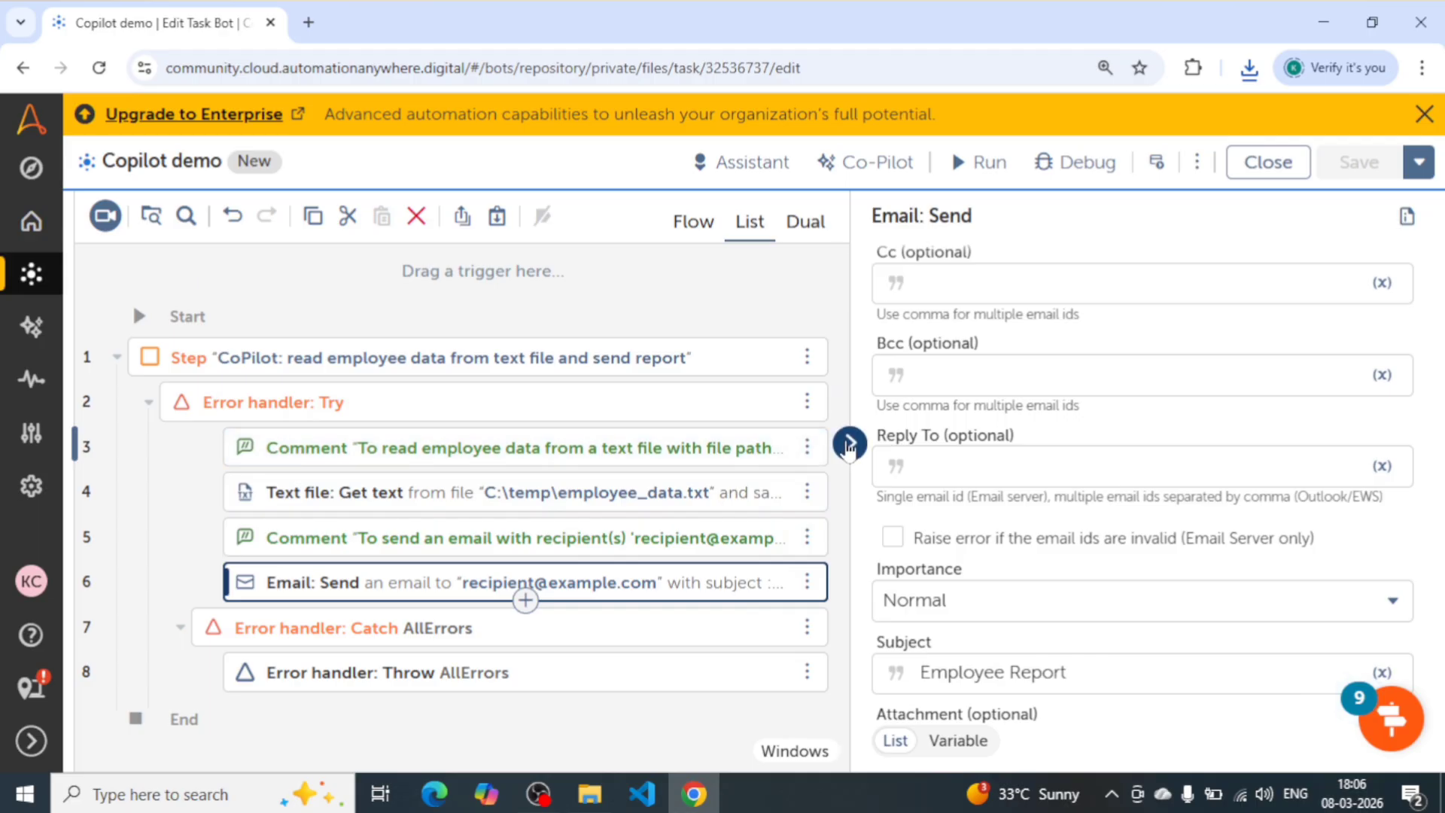
# - Hide the action details and walk through the generated lines from the Try block to the Email: Send action
pyautogui.click(849, 444)
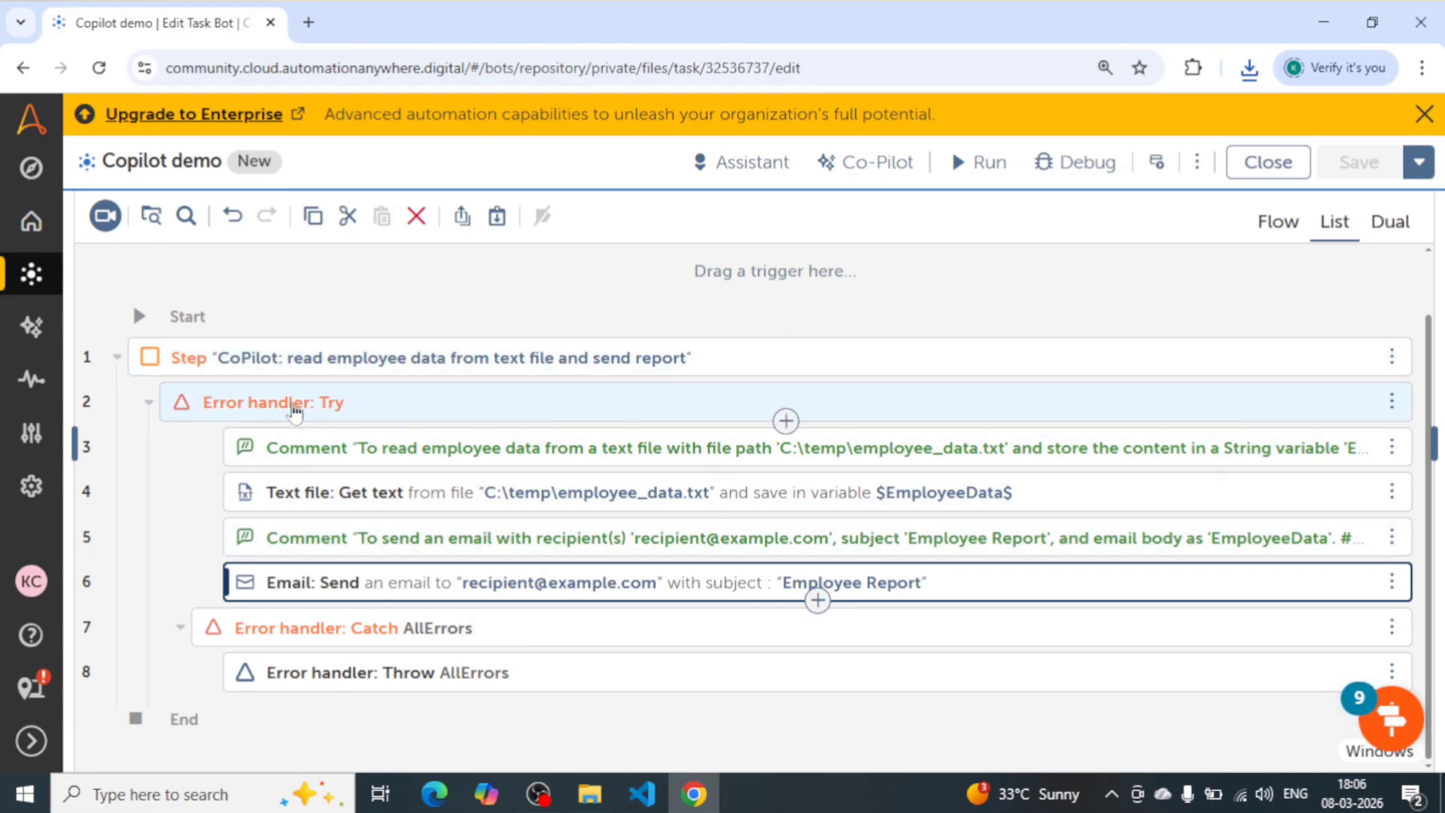
pyautogui.click(272, 403)
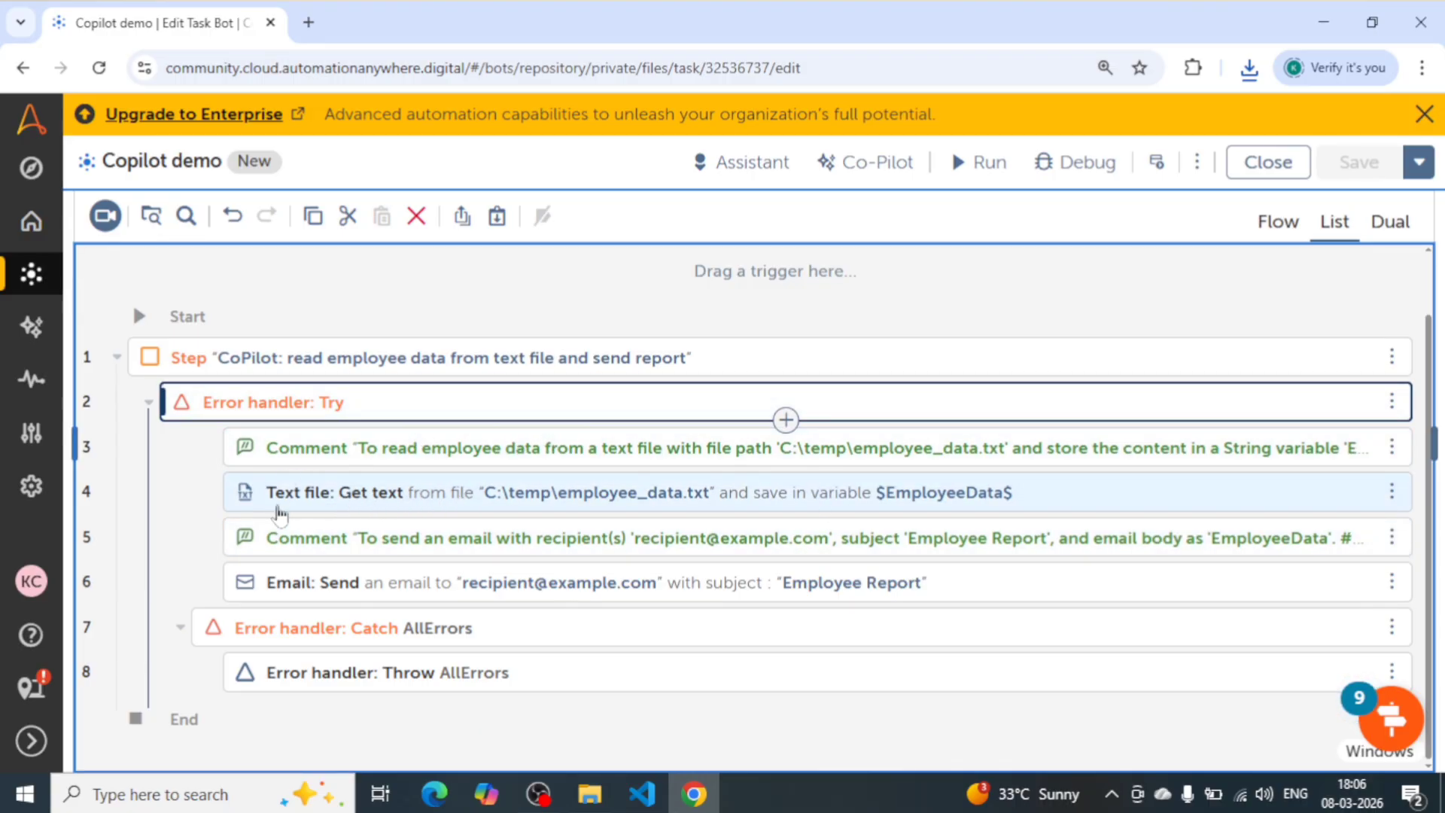
pyautogui.click(280, 508)
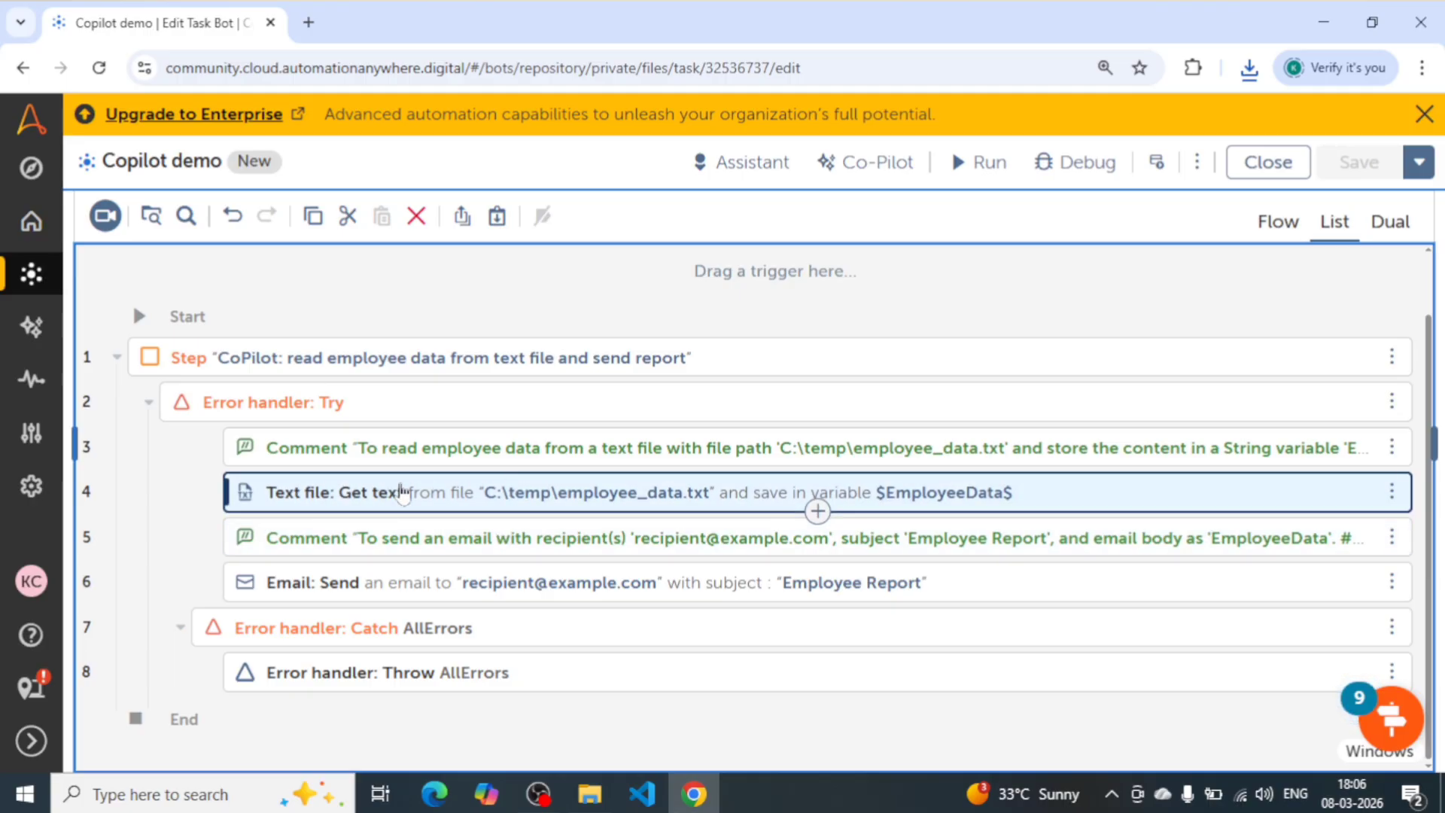
pyautogui.click(284, 539)
pyautogui.click(357, 593)
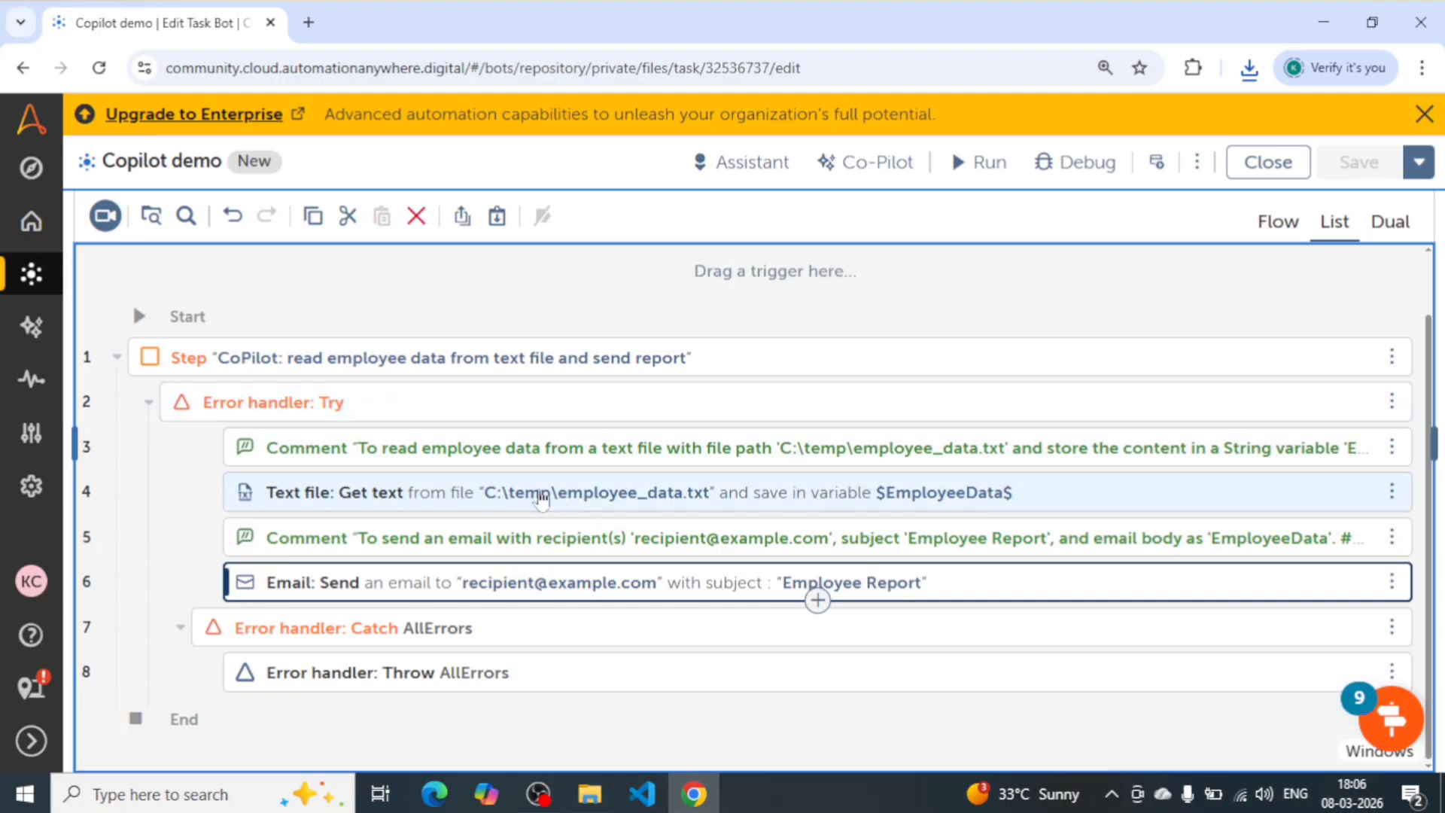
# - Review the output variable of the Text file: Get text action, and reopen the settings of the Email: Send action
pyautogui.click(391, 494)
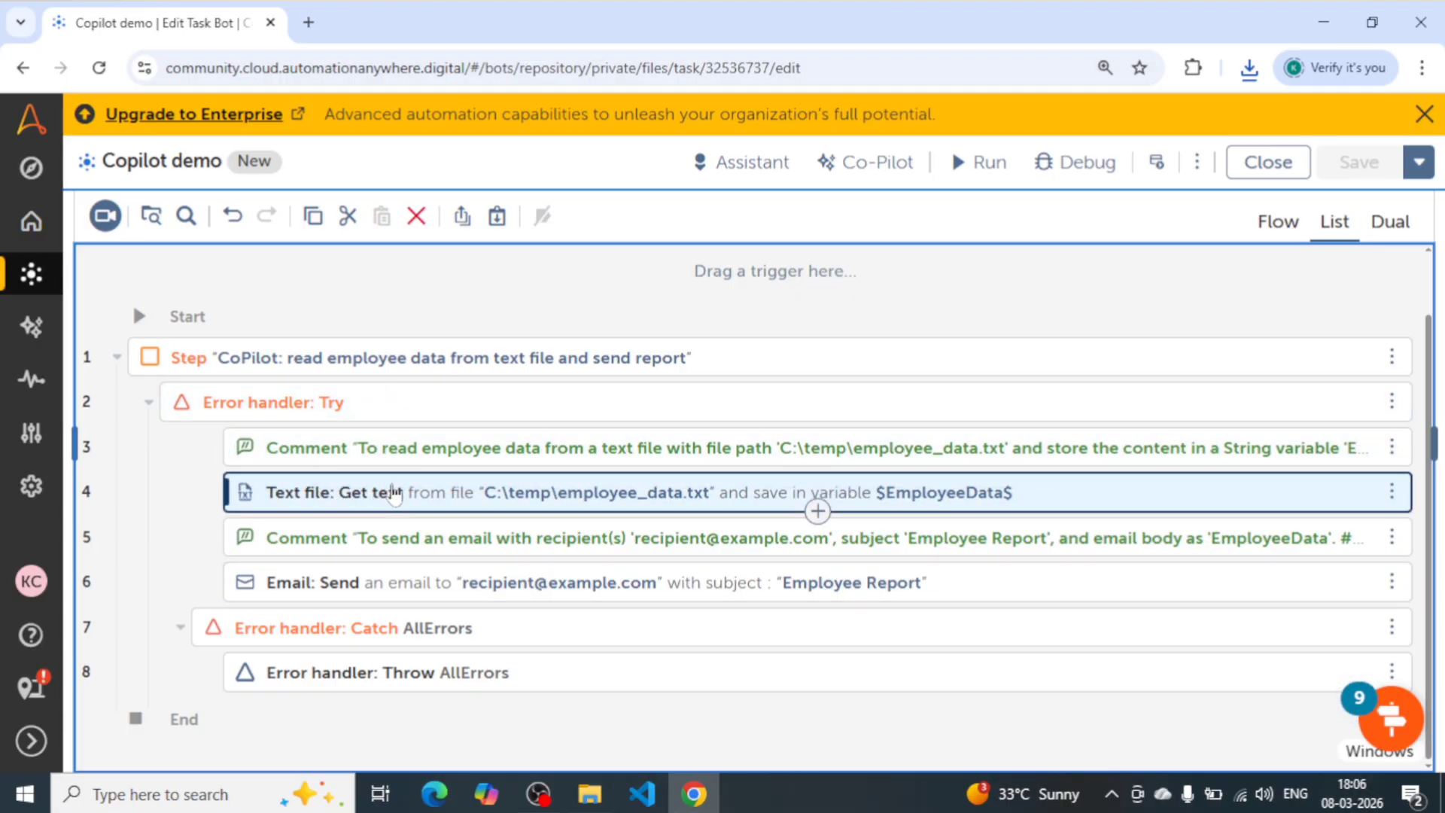
pyautogui.scroll(-5, 1078, 490)
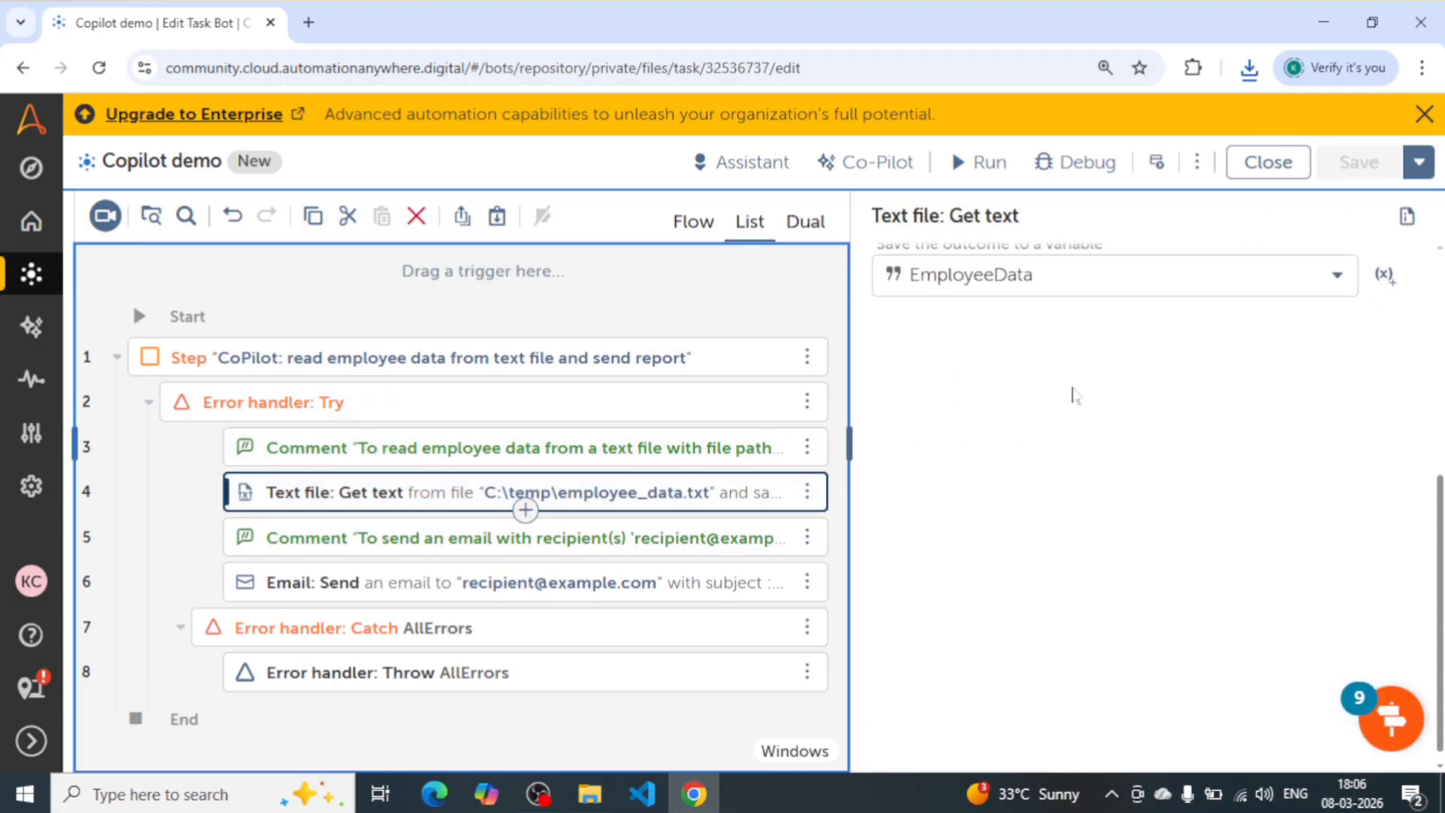
pyautogui.scroll(5, 1053, 493)
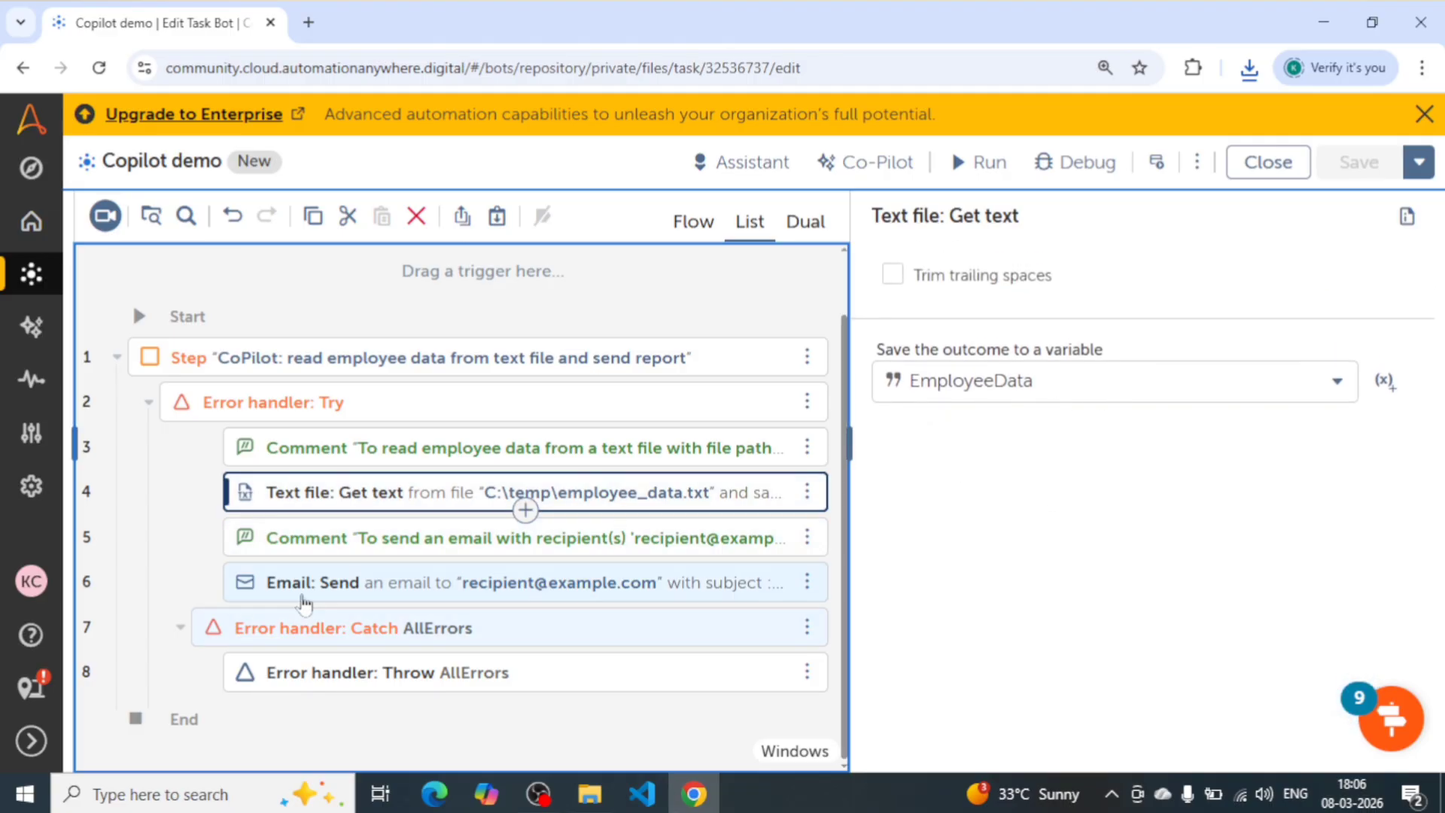
pyautogui.click(366, 594)
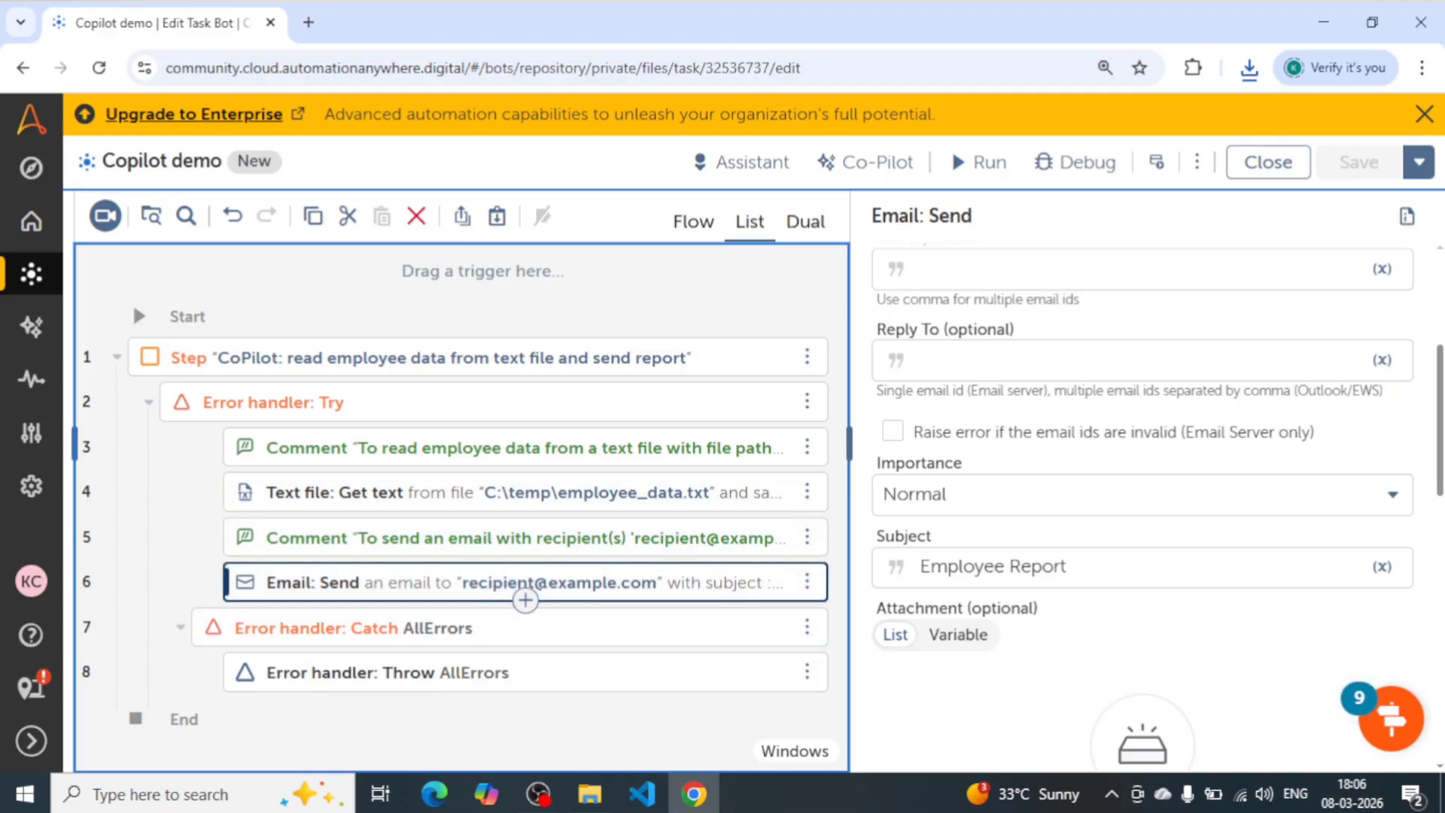
# - Check the recipient, subject and plain-text message body of the Email: Send action, and open the Error handler: Throw action
pyautogui.scroll(3, 1143, 505)
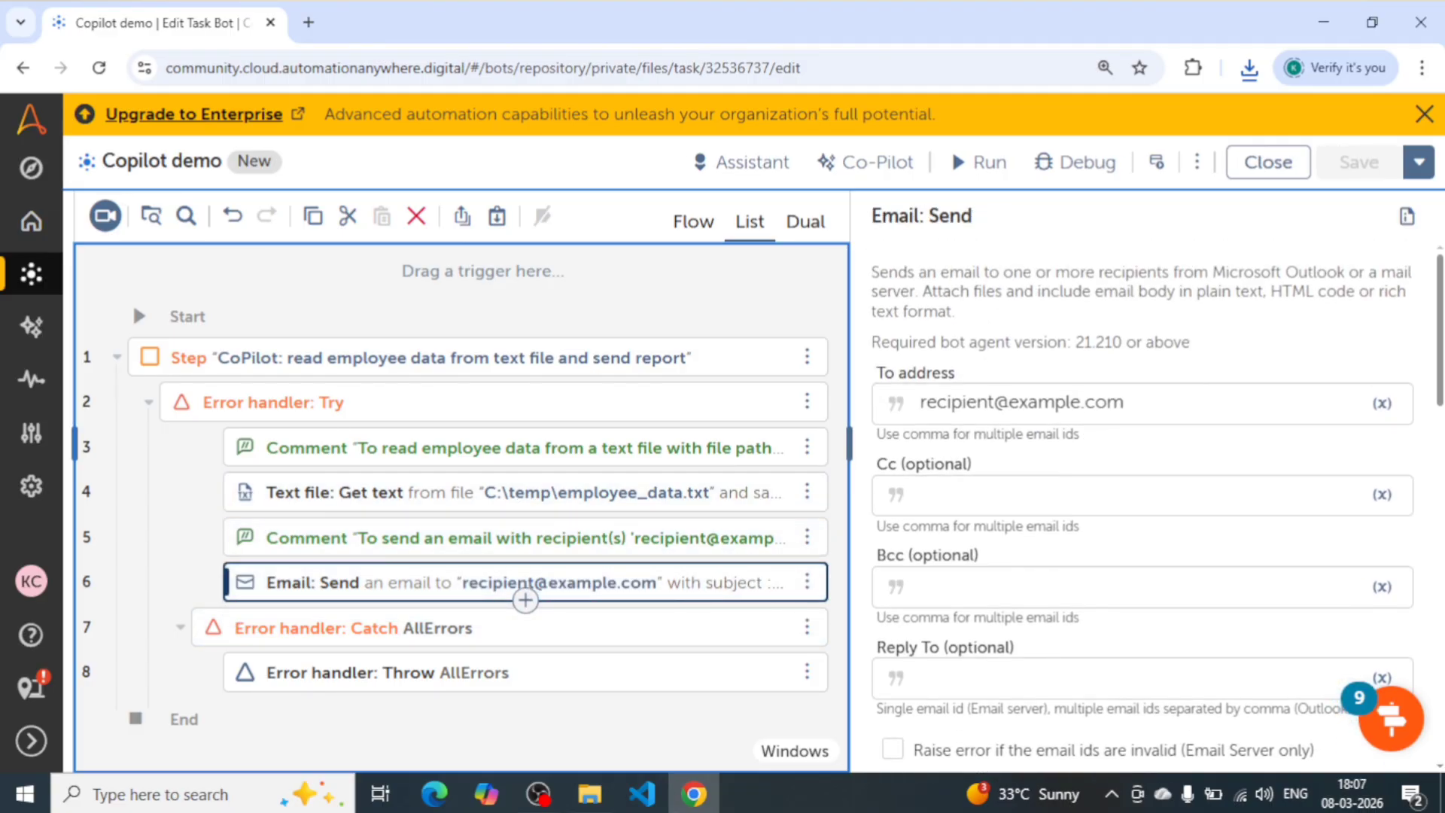
pyautogui.scroll(-4, 1143, 506)
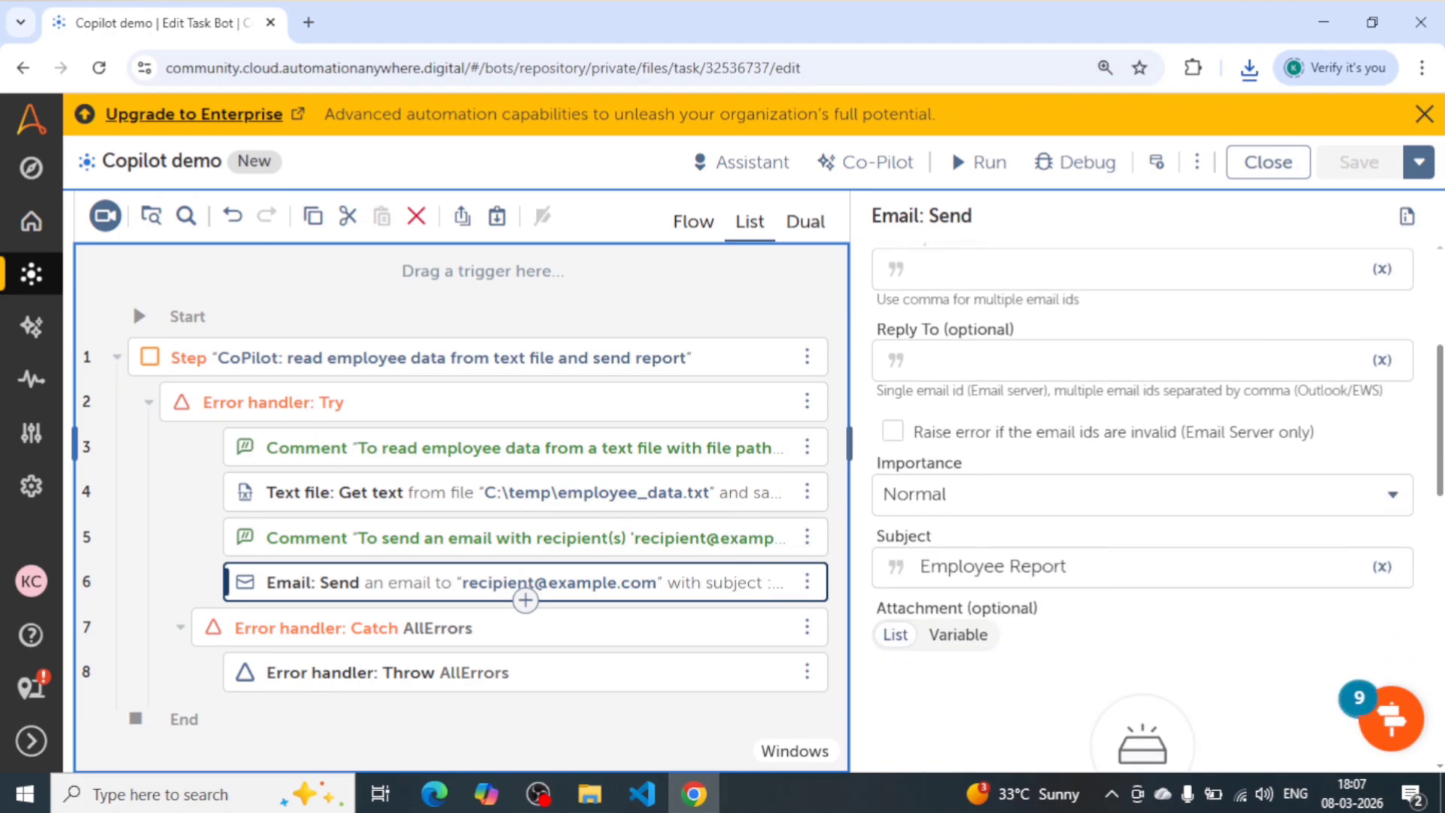
pyautogui.scroll(-8, 1143, 505)
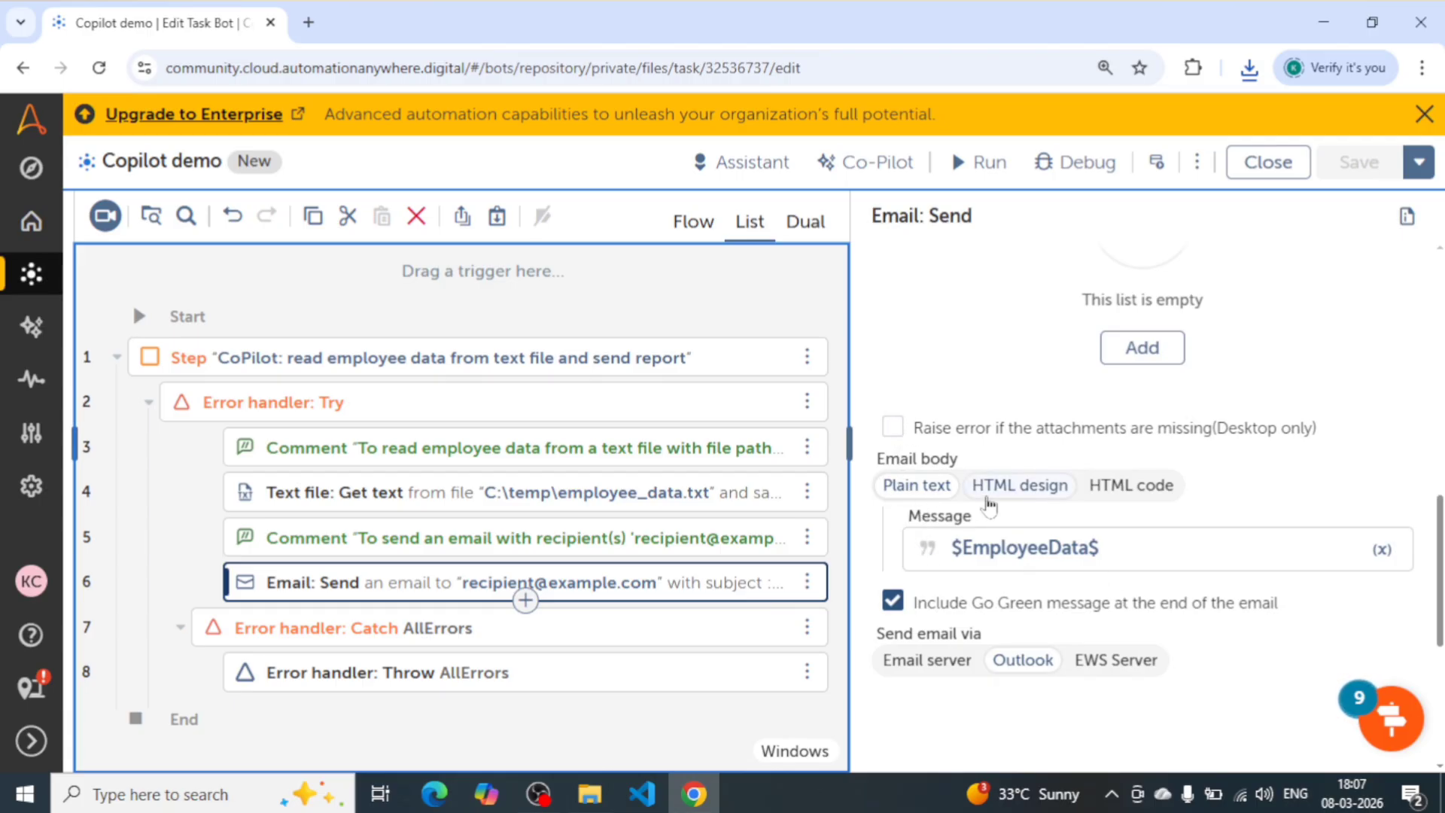
pyautogui.moveTo(1106, 549); pyautogui.dragTo(924, 554)
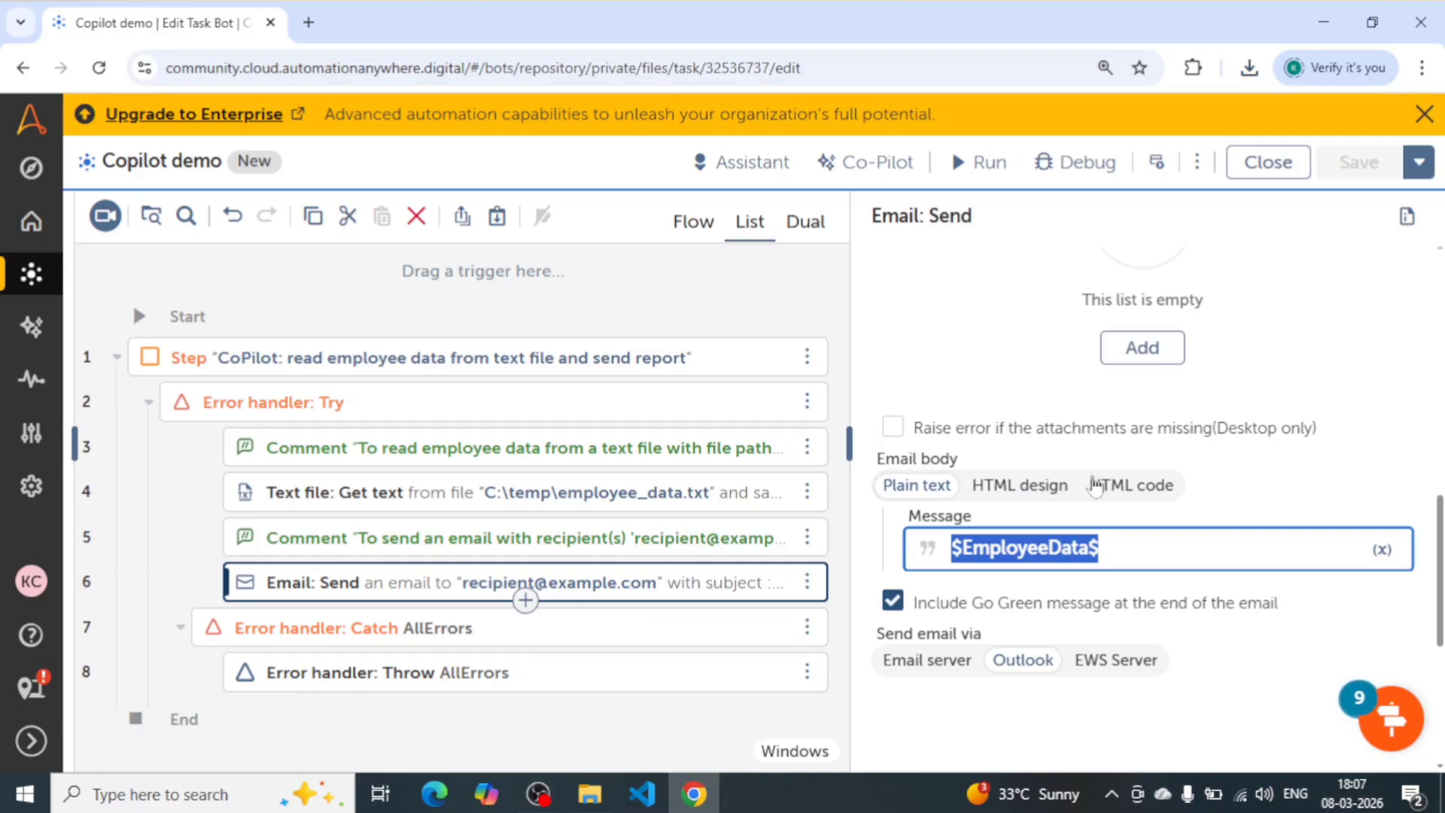
pyautogui.click(1114, 550)
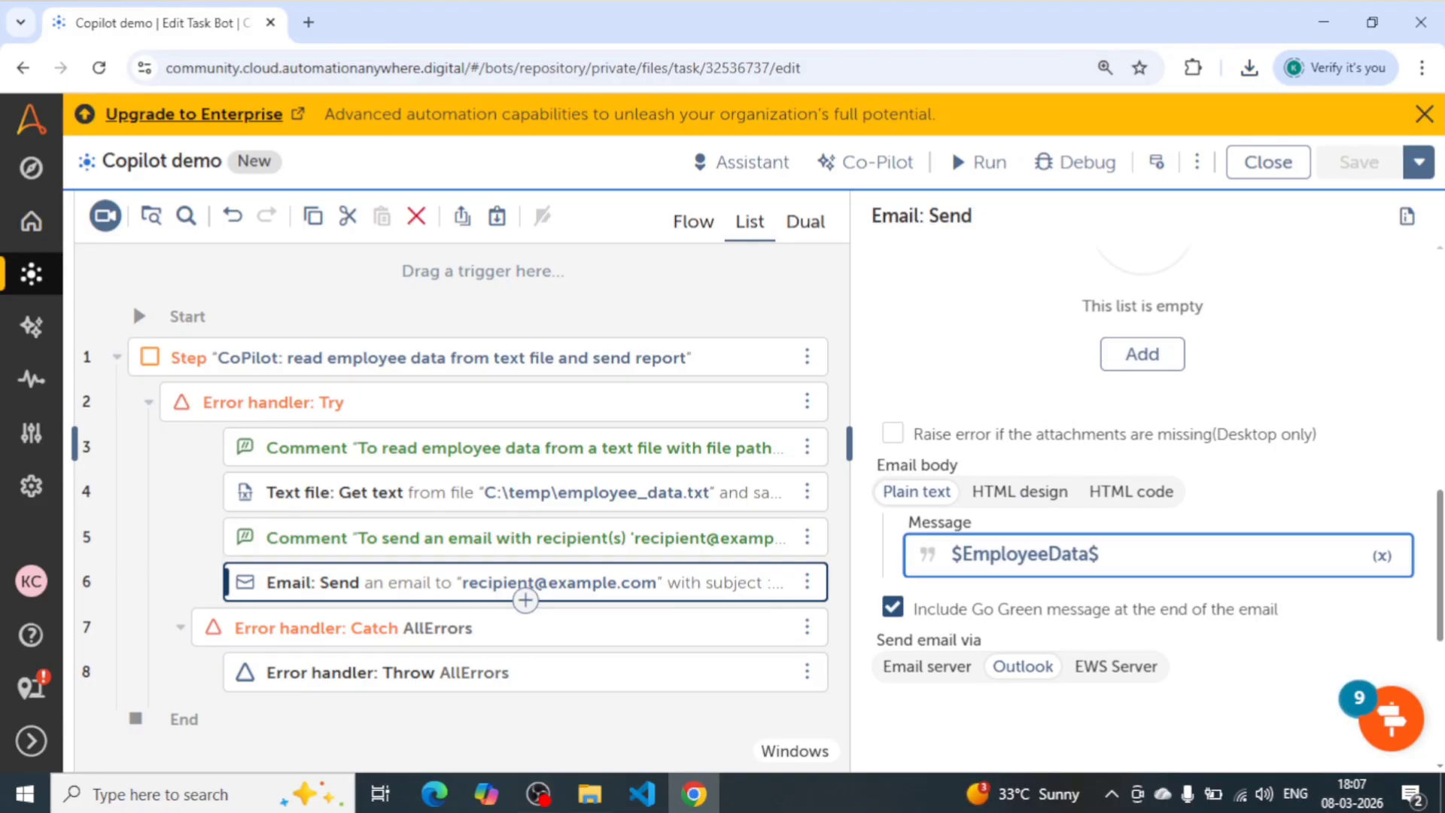
pyautogui.scroll(5, 1142, 490)
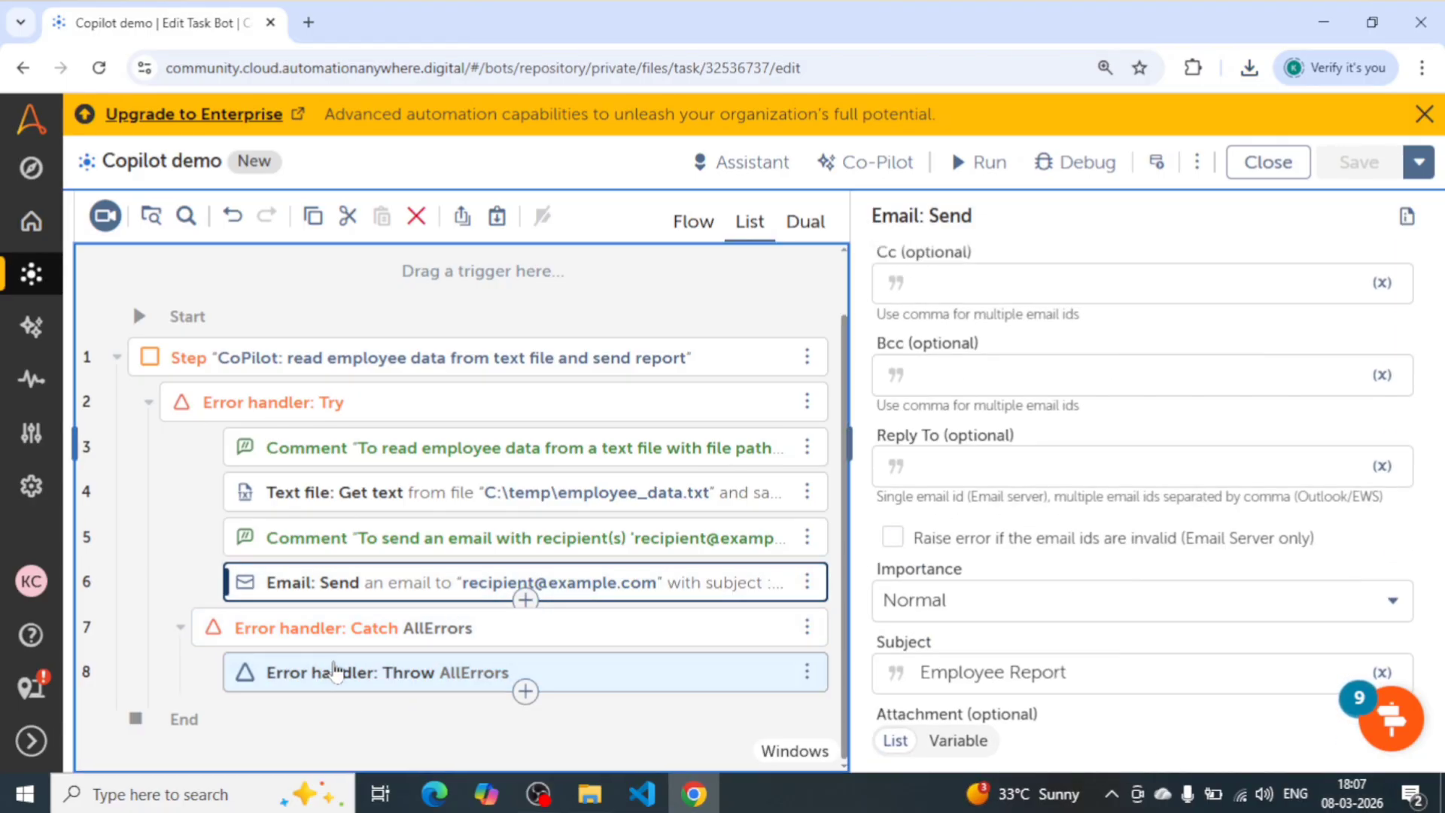
pyautogui.click(587, 670)
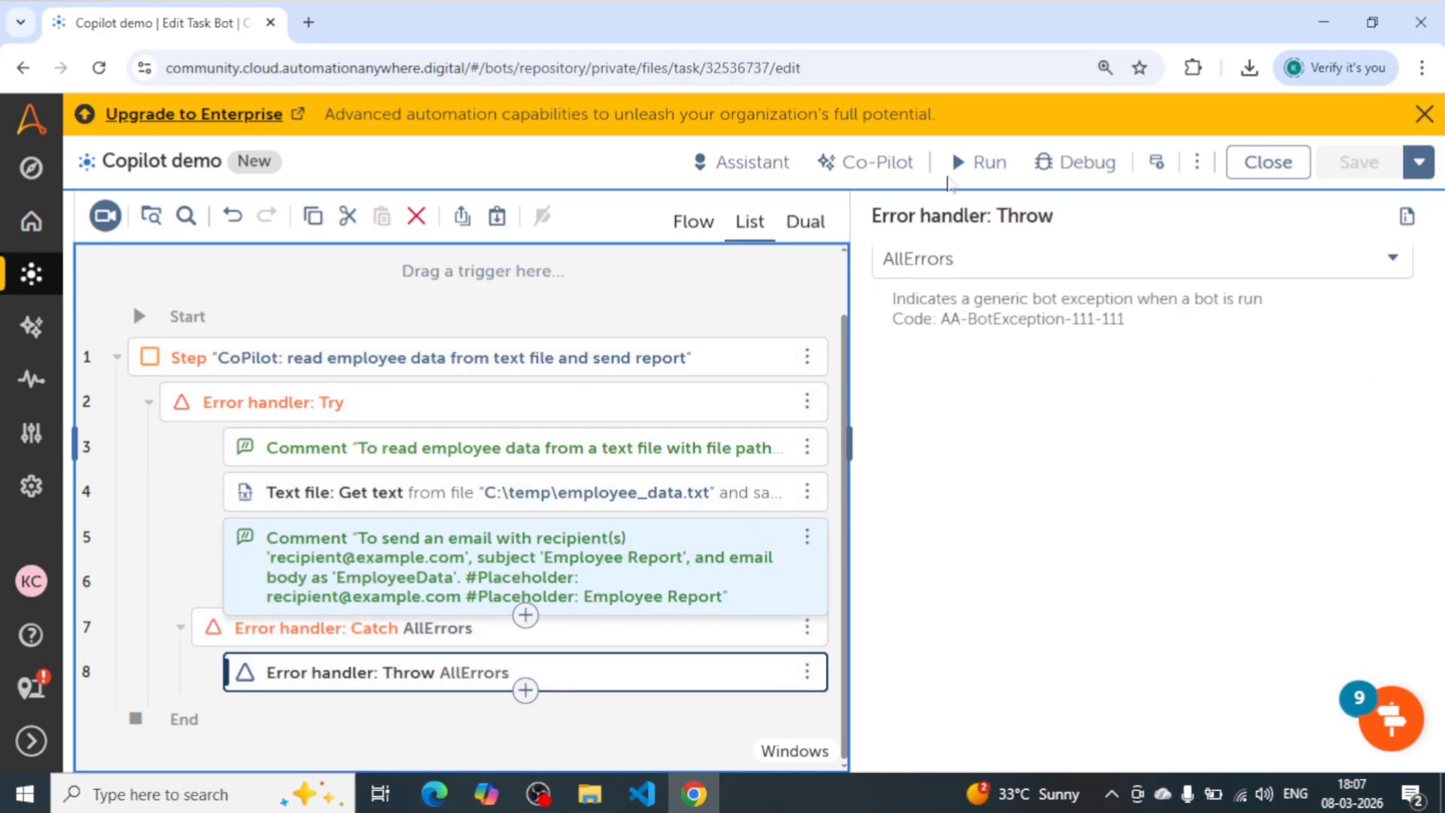
# - Open Co-Pilot and copy the title of the line 1 step into its message box
pyautogui.click(874, 162)
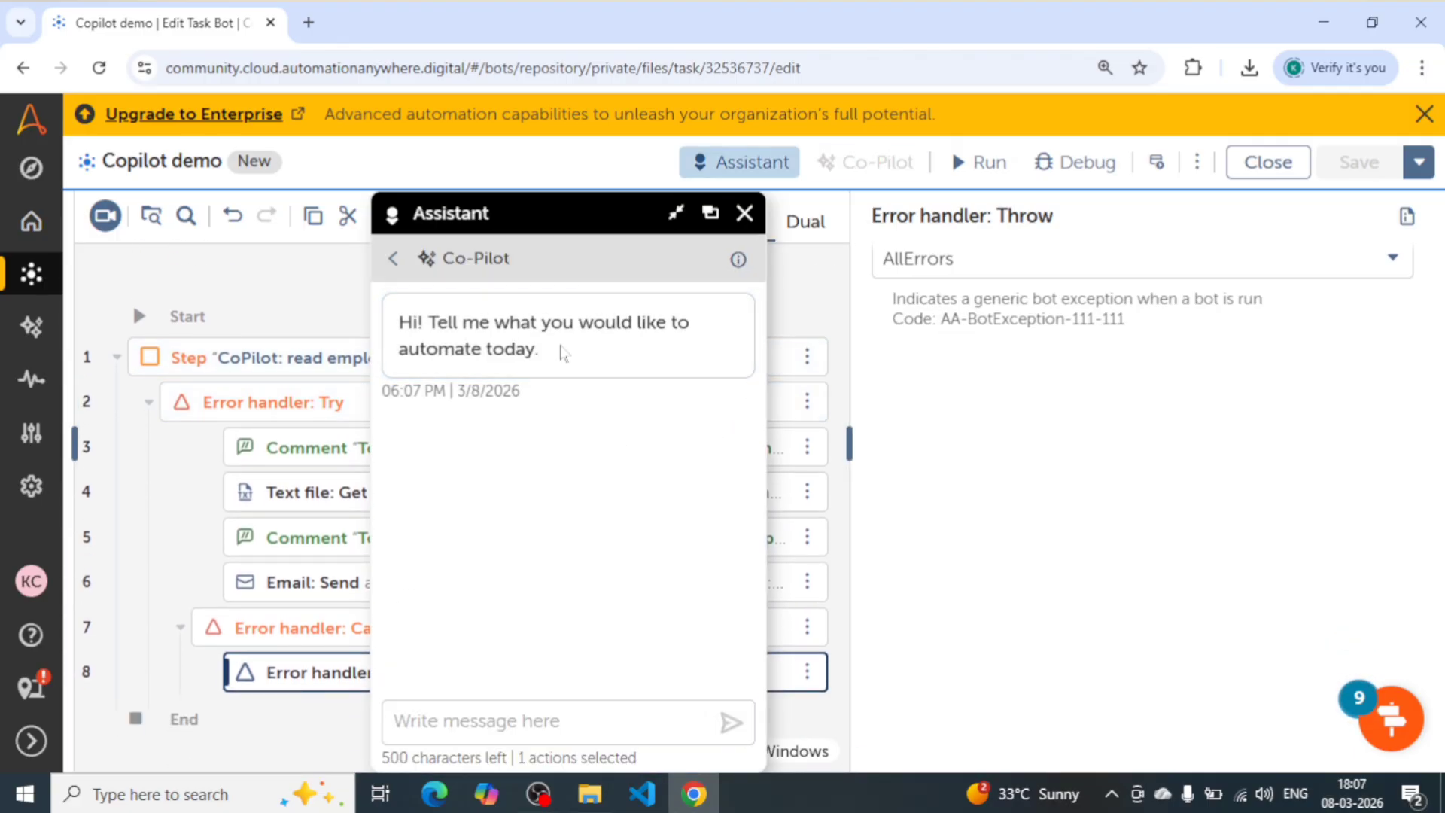
pyautogui.click(330, 369)
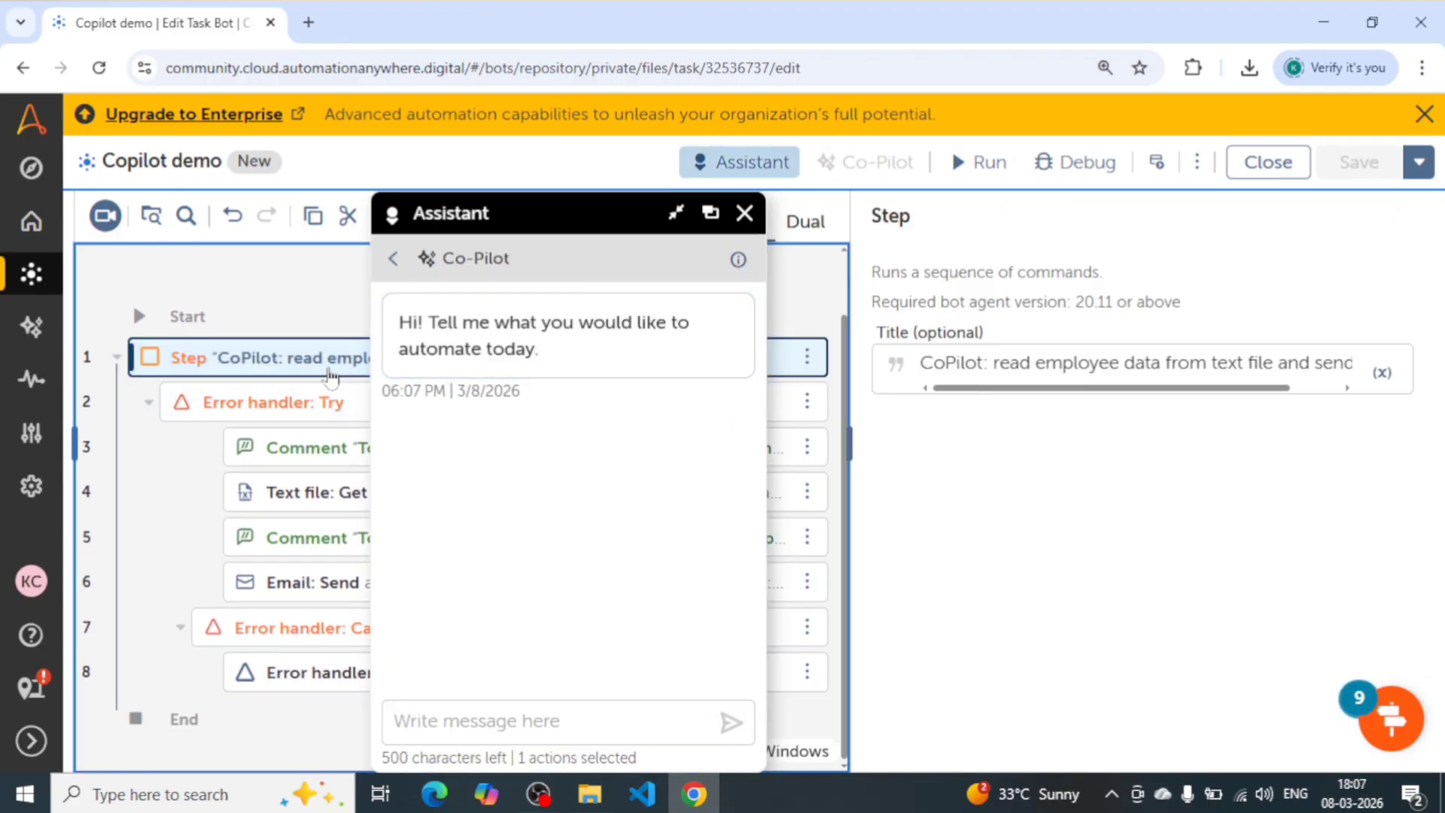
pyautogui.click(1136, 364)
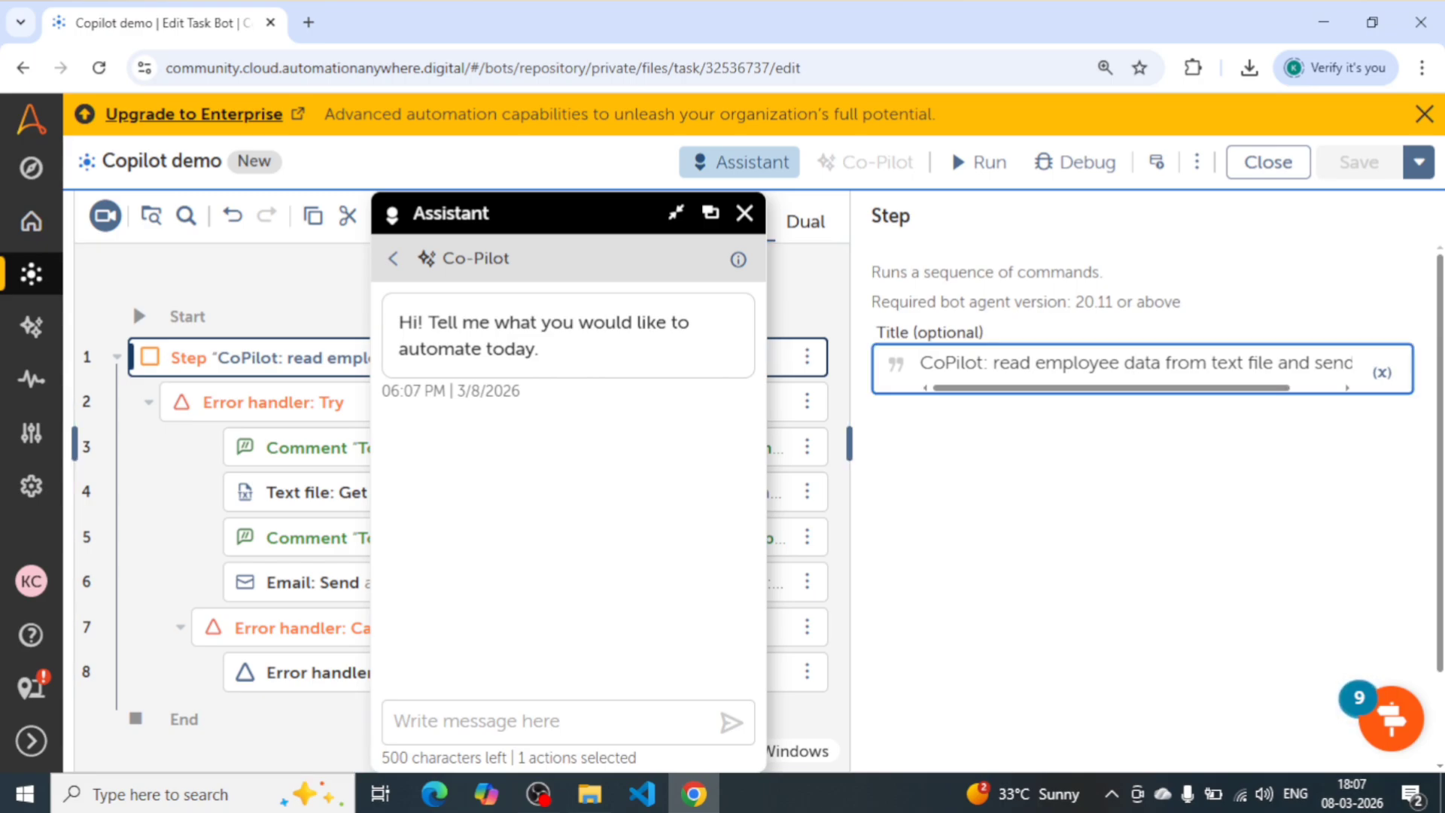
pyautogui.hotkey('ctrl', 'a')
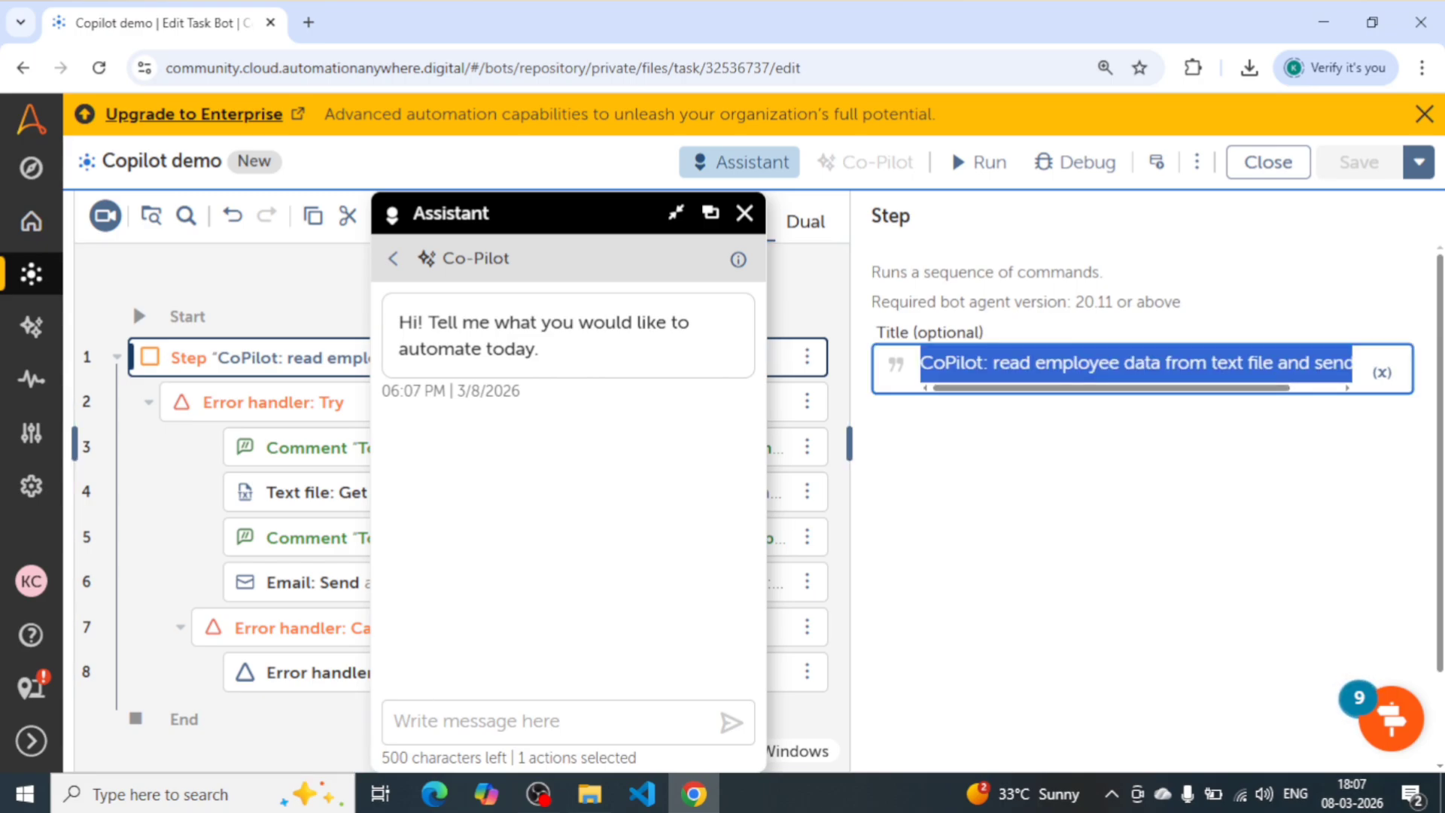
pyautogui.click(482, 721)
pyautogui.write('CoPilot: read employee data from text file and send report')
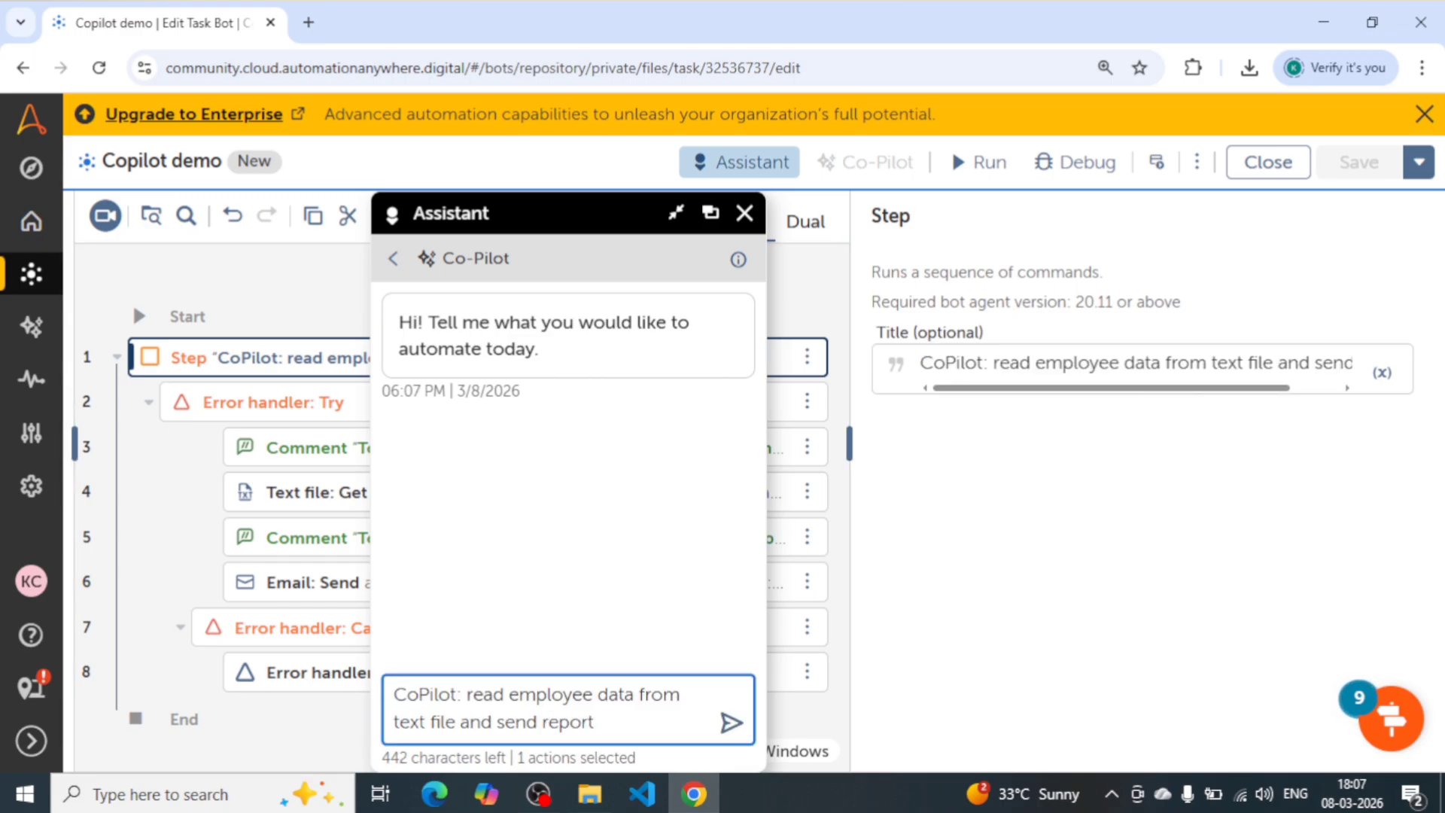
# - Change the Co-Pilot prompt to "read employee data from excel file and send report" and send it
pyautogui.press('BackSpace')
pyautogui.press('BackSpace')
pyautogui.press('BackSpace')
pyautogui.press('BackSpace')
pyautogui.press('BackSpace')
pyautogui.press('BackSpace')
pyautogui.press('BackSpace')
pyautogui.press('BackSpace')
pyautogui.press('BackSpace')
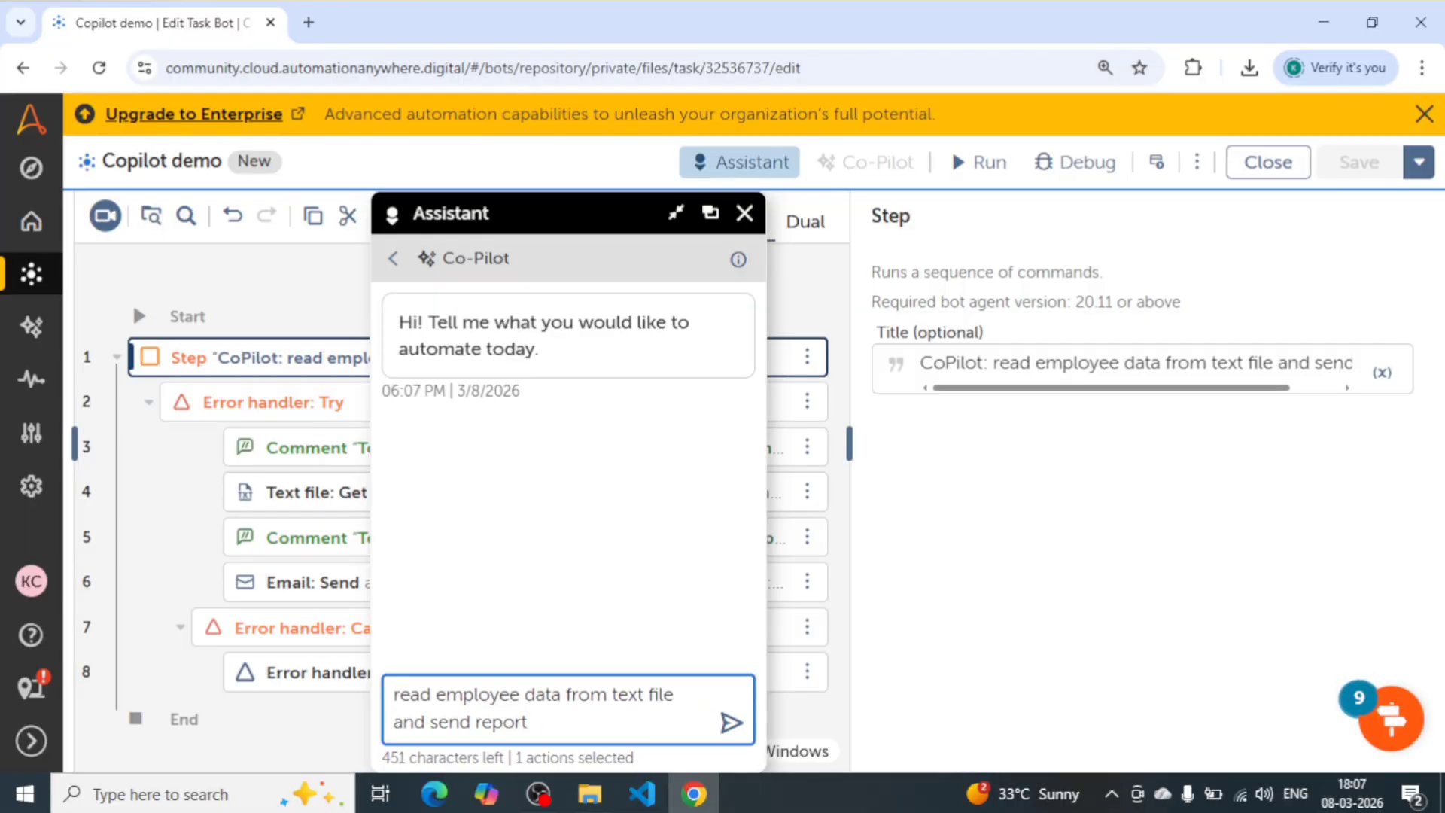
pyautogui.doubleClick(627, 694)
pyautogui.write('excel')
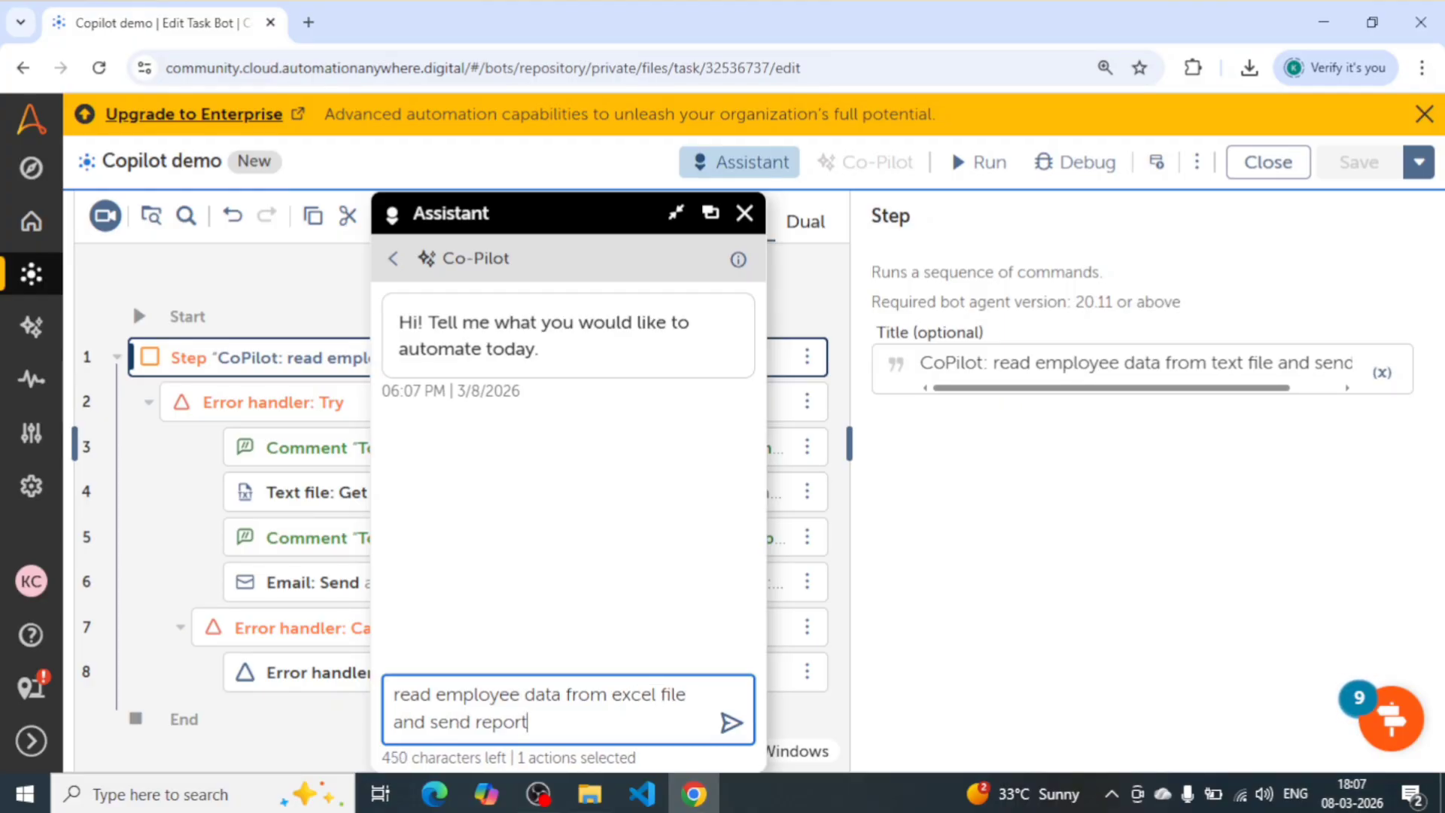
pyautogui.click(729, 723)
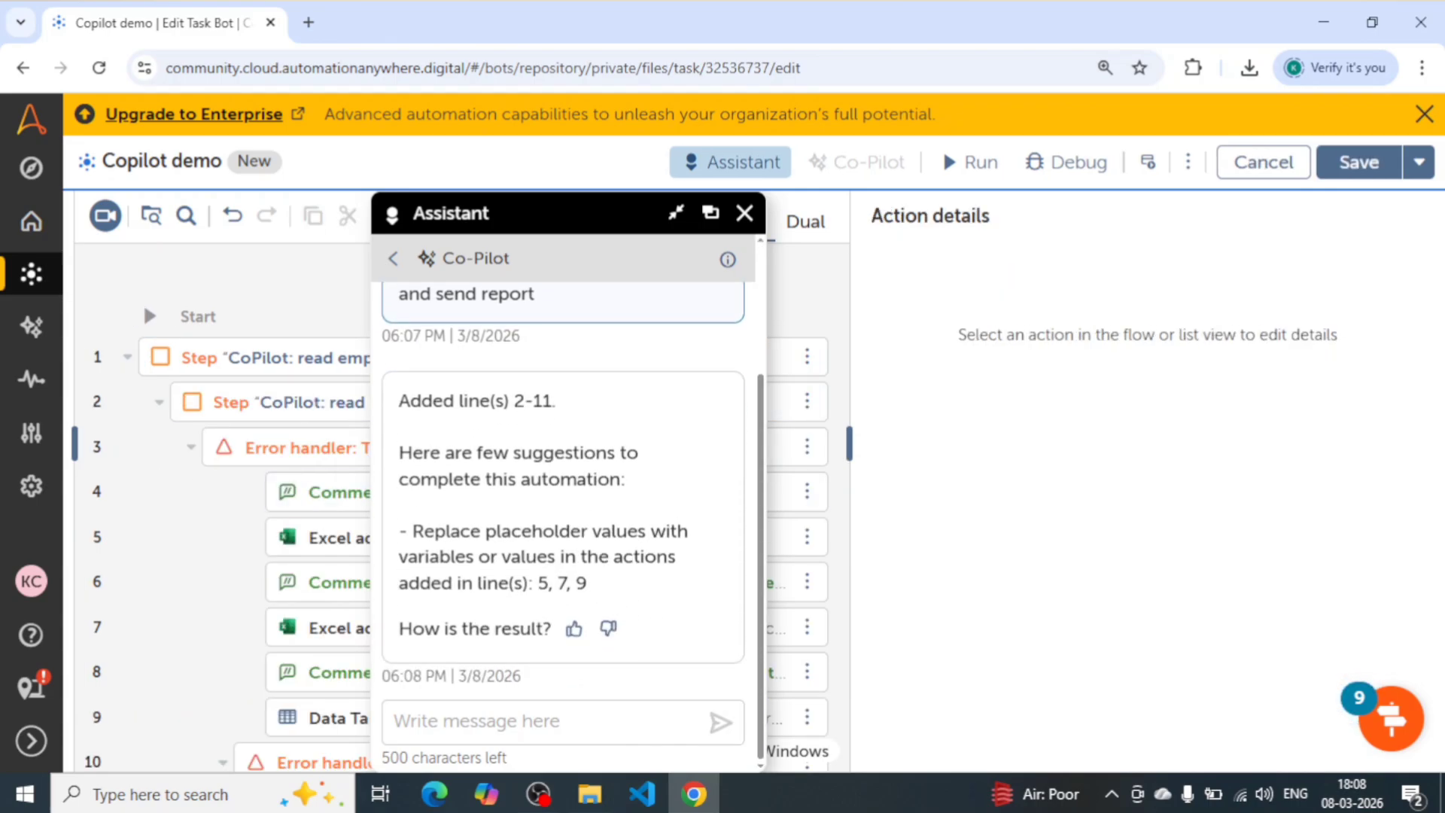
# - Read Co-Pilot's placeholder suggestions and move the Assistant window off the action list
pyautogui.scroll(2, 556, 426)
pyautogui.scroll(-2, 556, 426)
pyautogui.moveTo(536, 584); pyautogui.dragTo(588, 583)
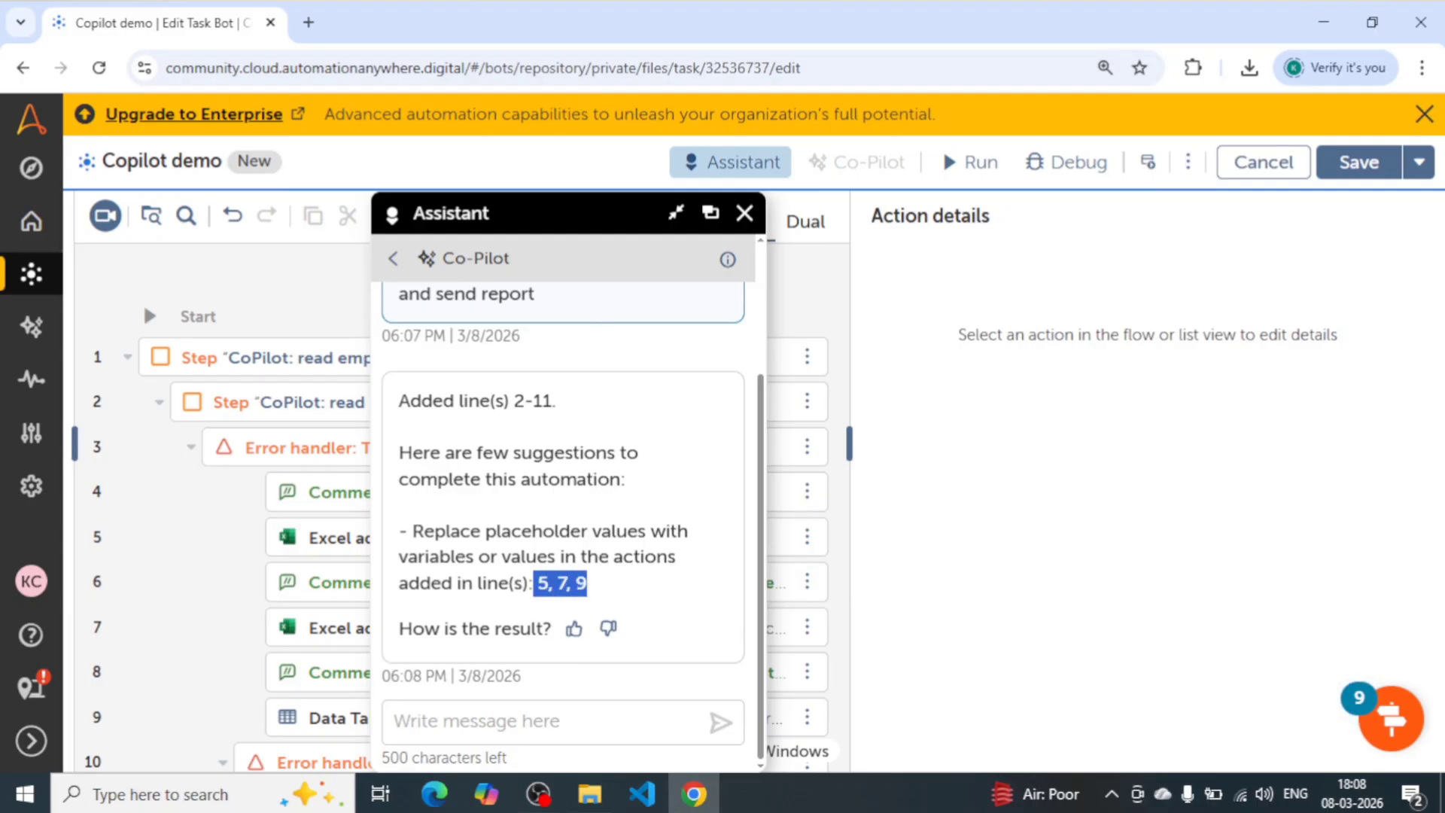
pyautogui.moveTo(572, 222); pyautogui.dragTo(1172, 222)
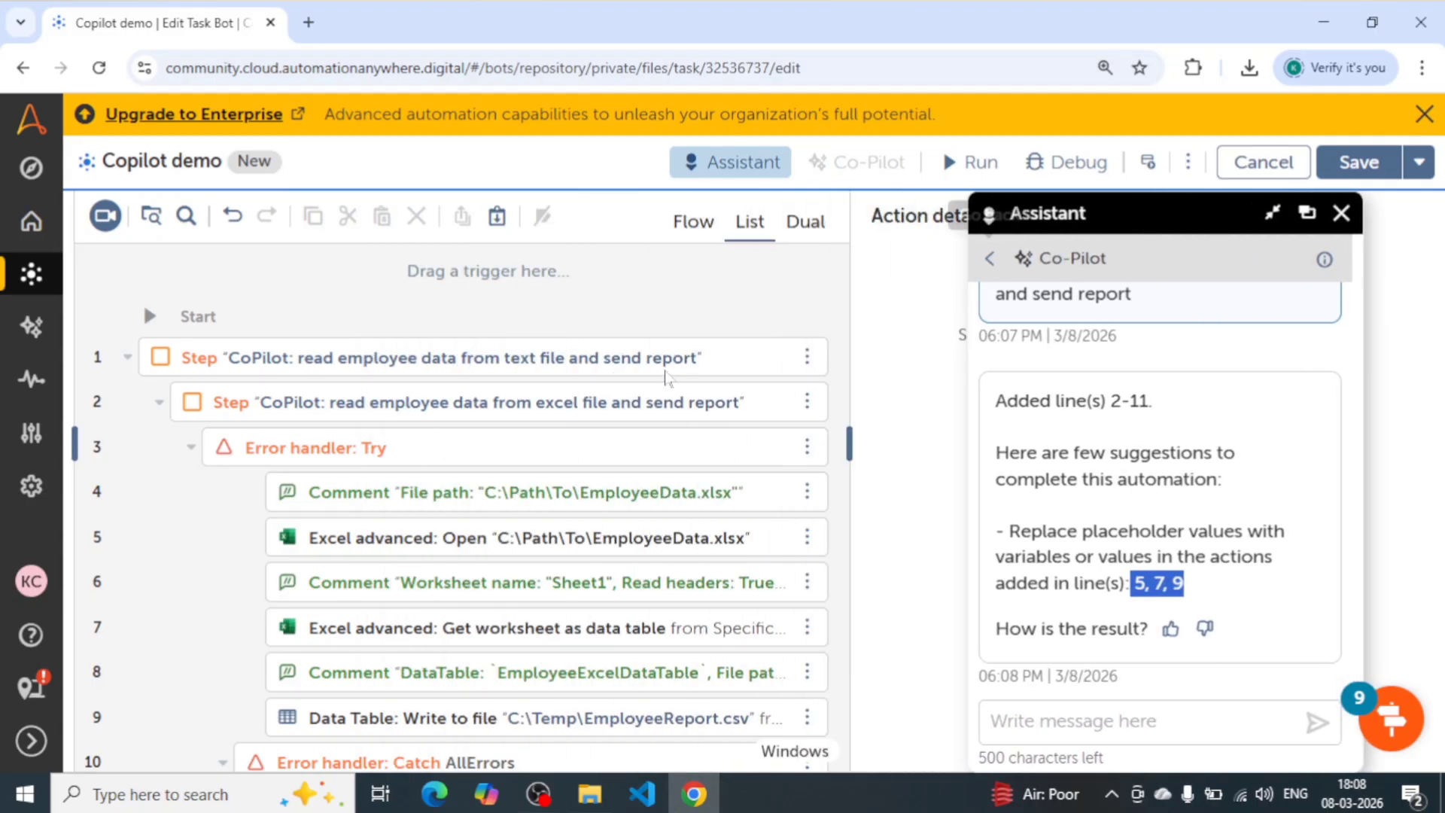
# - Select the newly added Excel step and look through its actions and the text-file actions below it
pyautogui.click(606, 407)
pyautogui.scroll(-3, 606, 412)
pyautogui.scroll(-4, 606, 413)
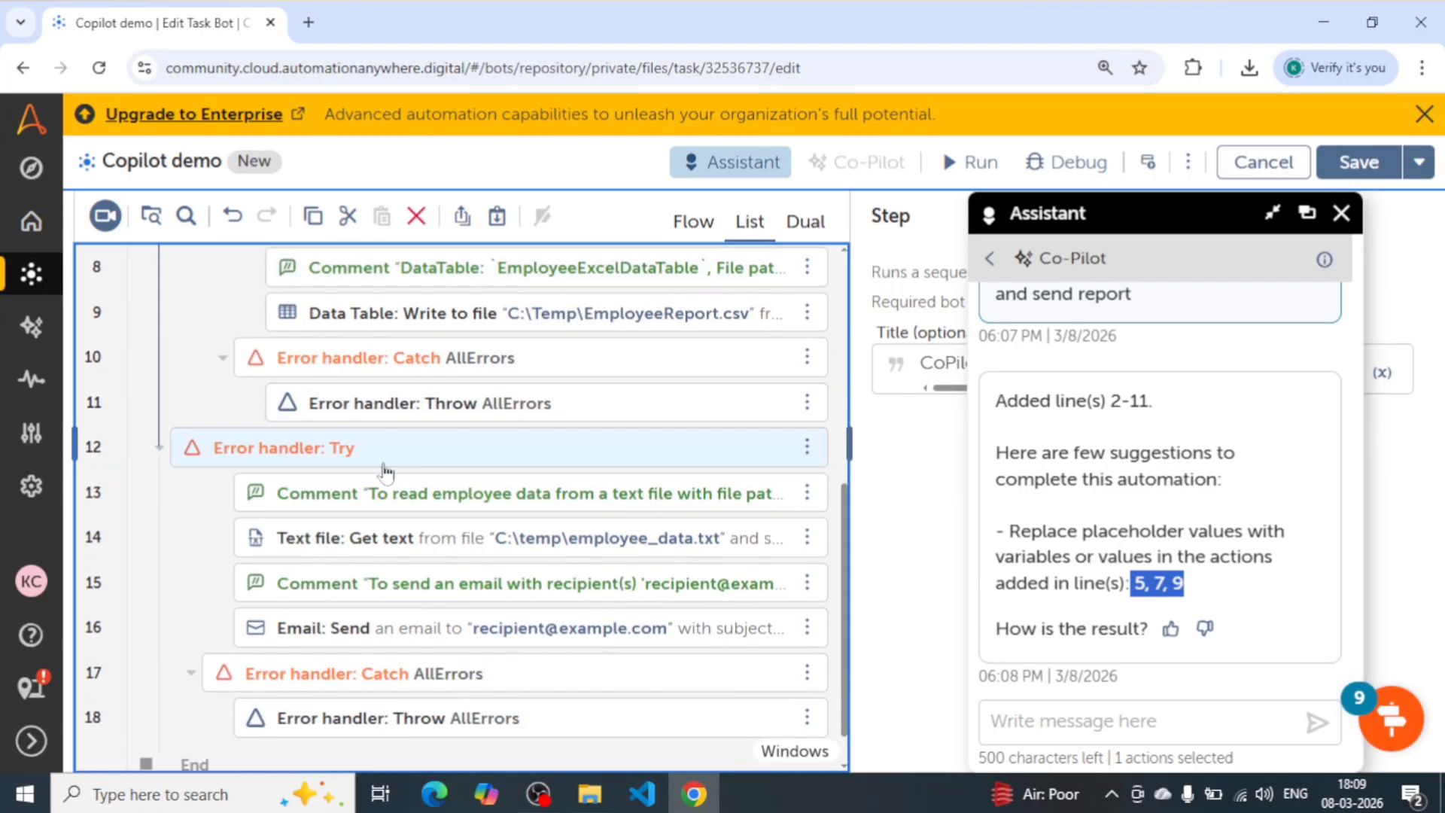
pyautogui.scroll(4, 386, 470)
pyautogui.scroll(3, 386, 471)
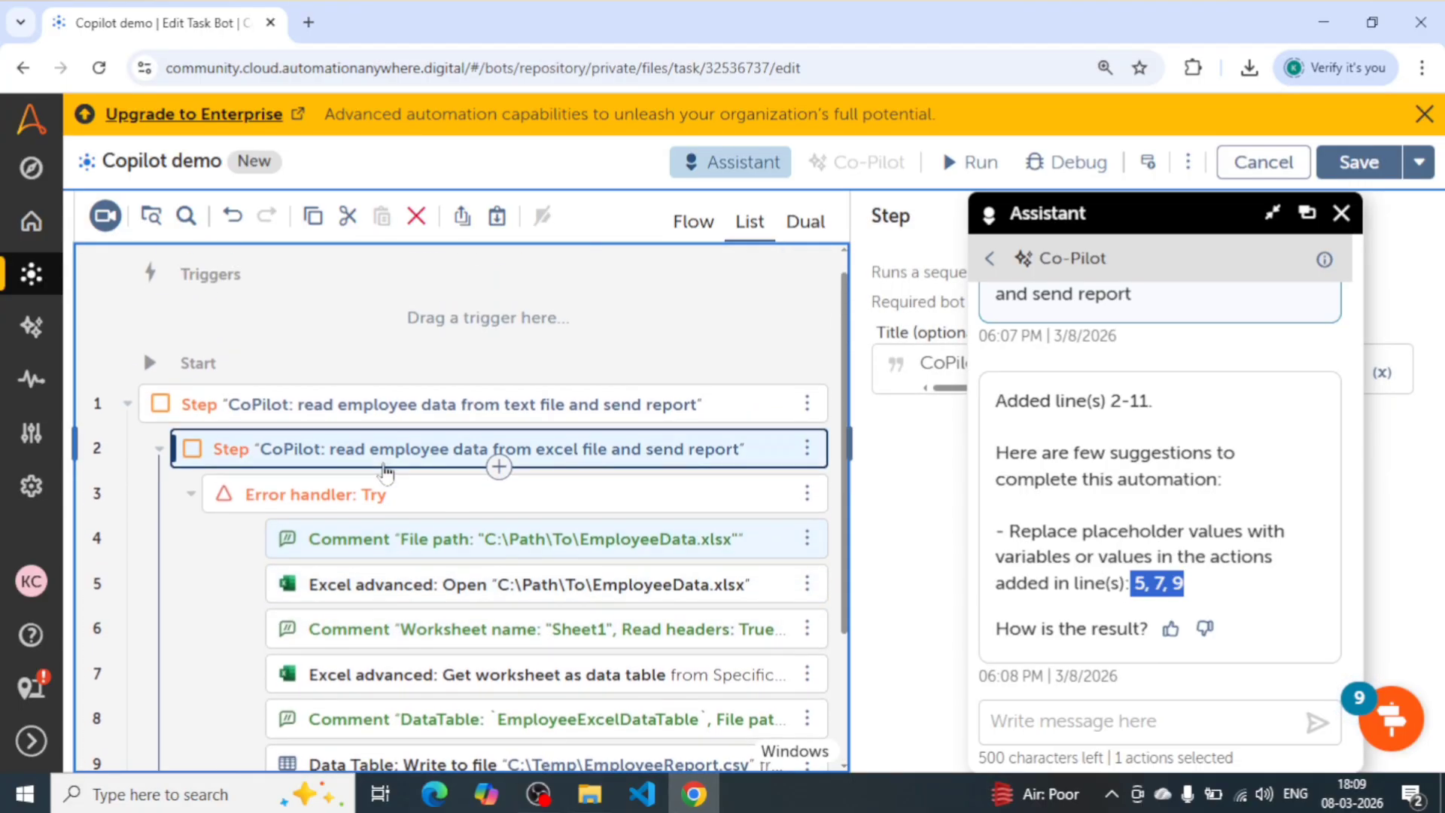
# - Collapse the Excel step, move it out above the text-file step, and delete the text-file step
pyautogui.click(384, 410)
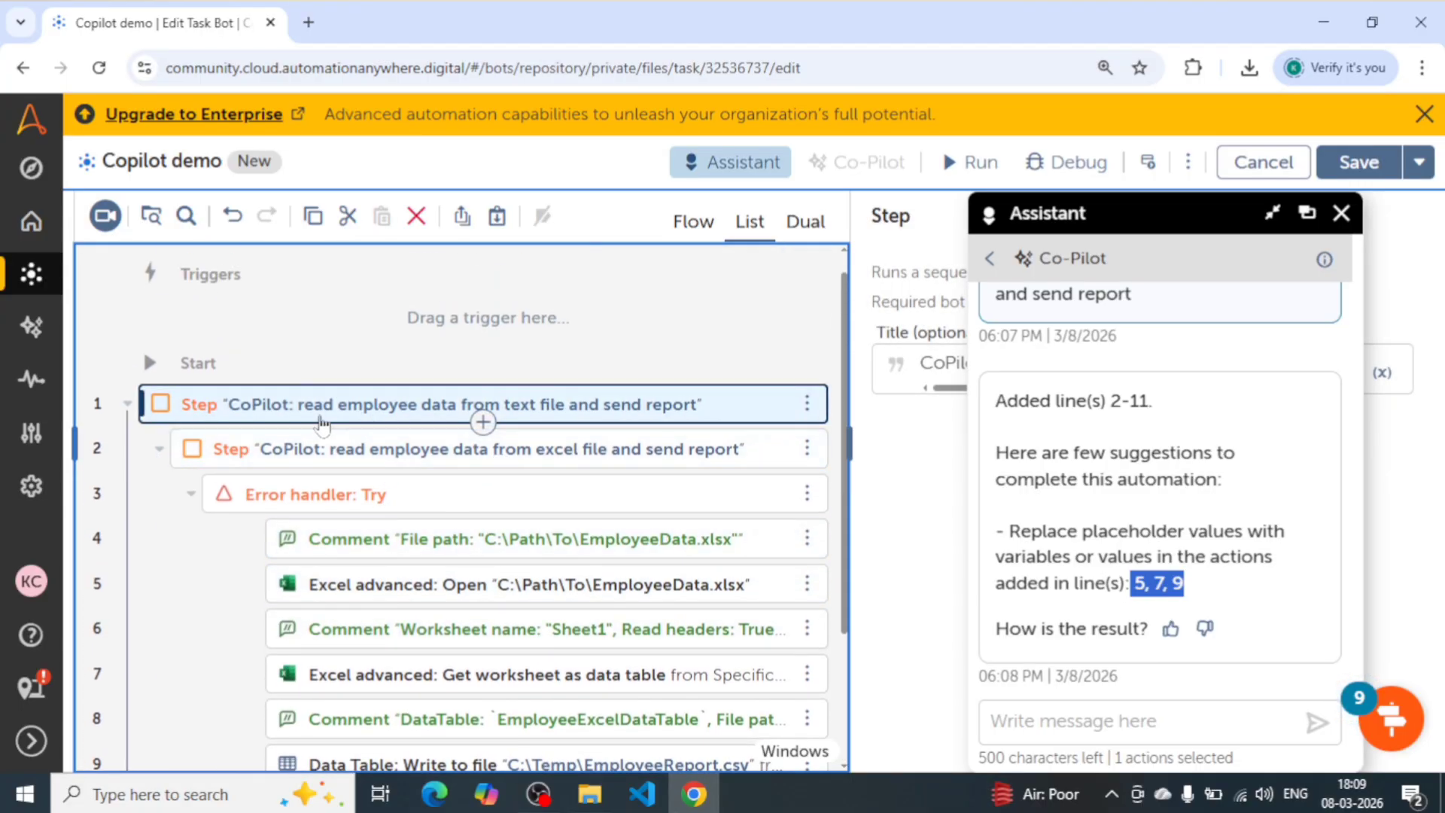
pyautogui.click(160, 452)
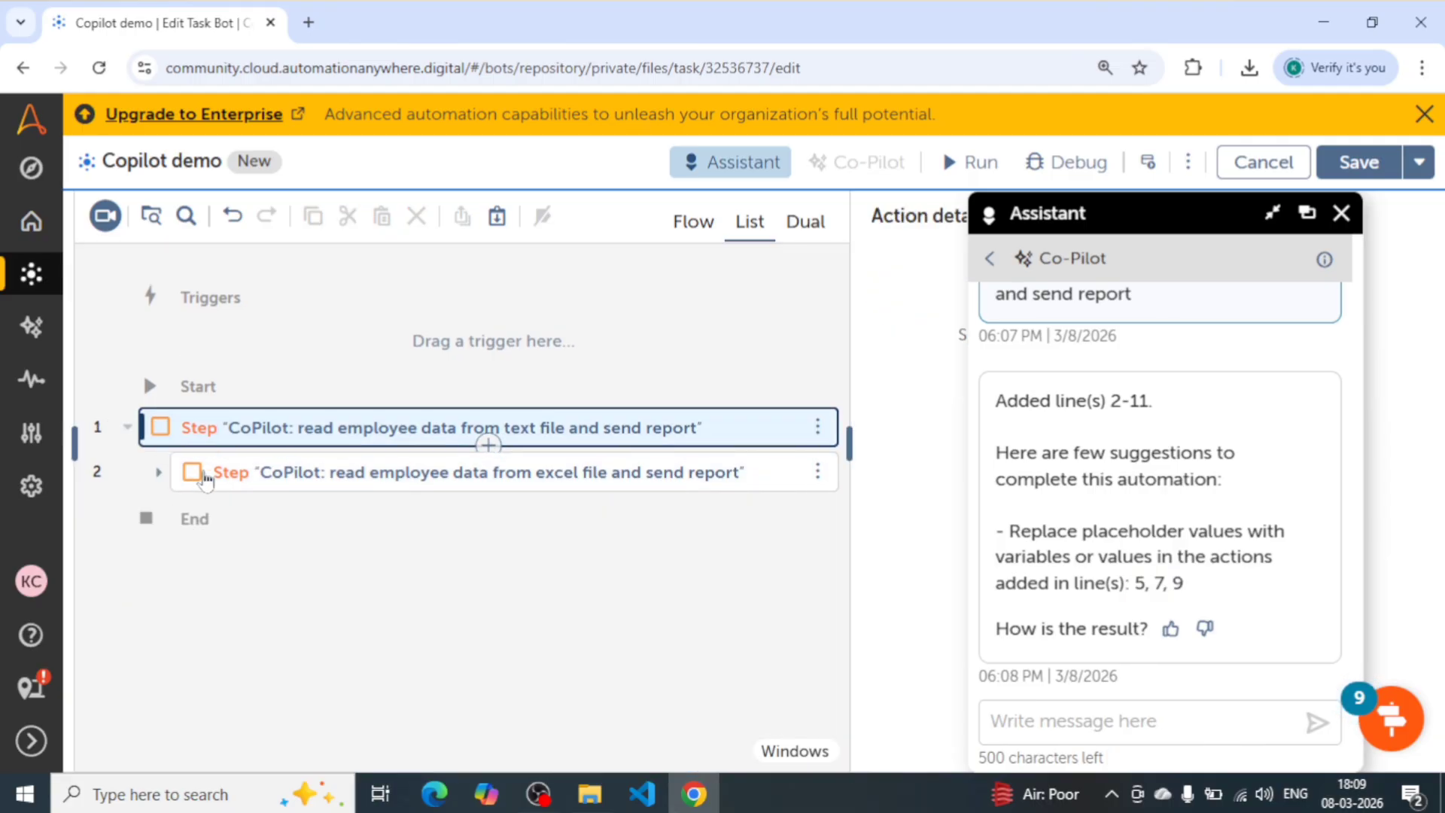
pyautogui.moveTo(249, 472); pyautogui.dragTo(270, 393)
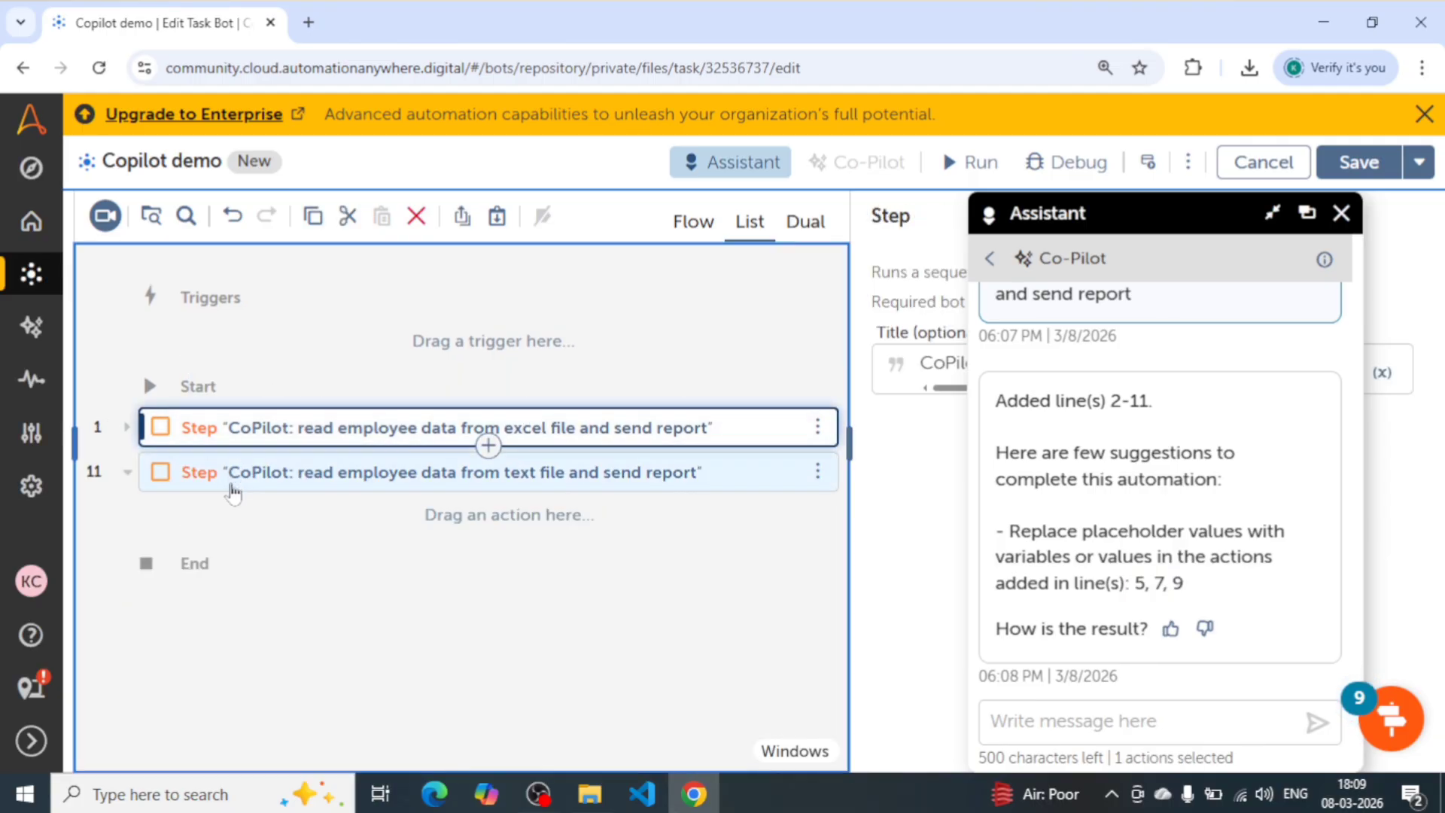
pyautogui.click(231, 482)
pyautogui.press('Delete')
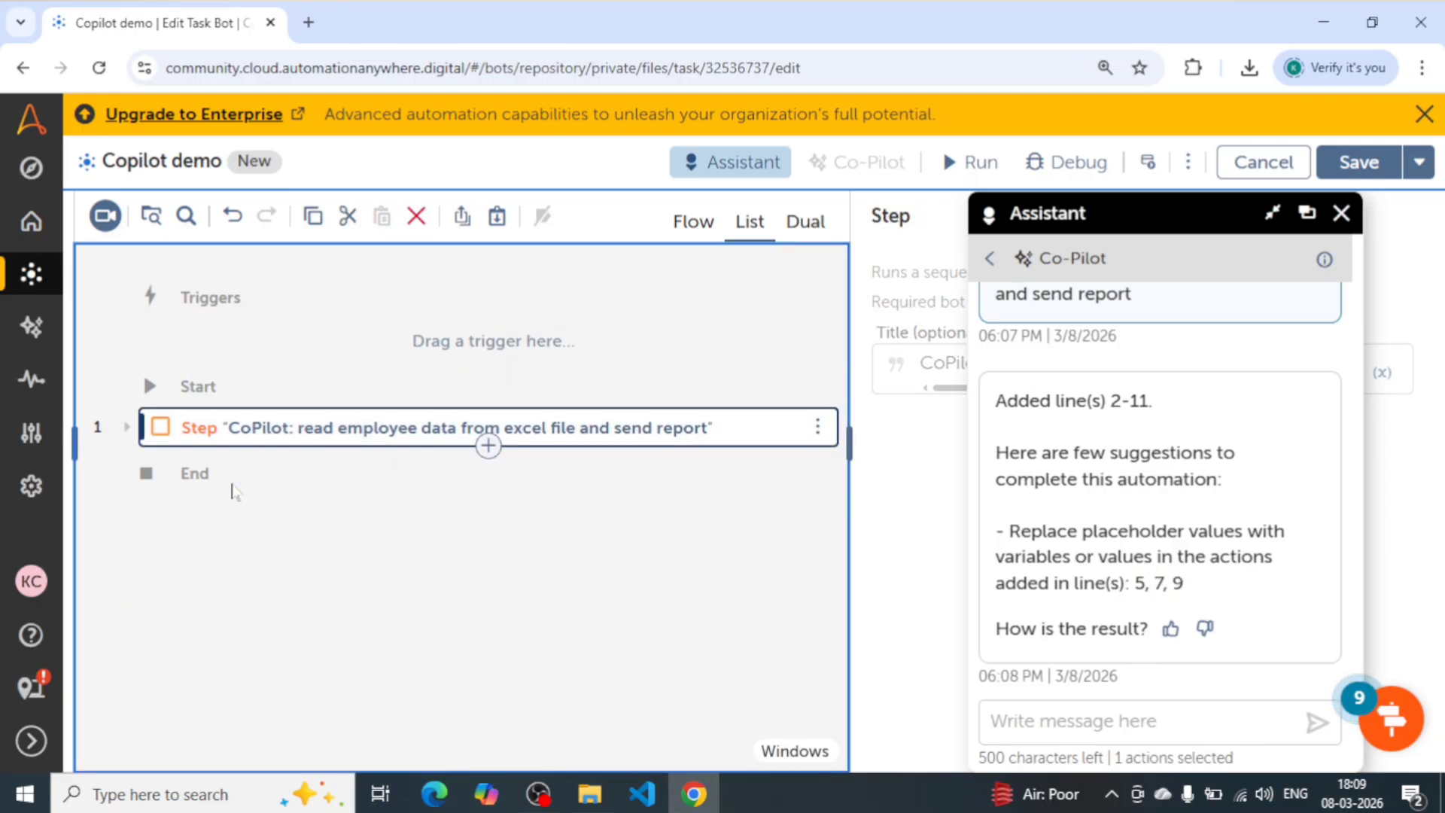
# - Expand the Excel step in a widened action list and minimize the Assistant window
pyautogui.click(273, 435)
pyautogui.moveTo(1081, 258); pyautogui.dragTo(1098, 222)
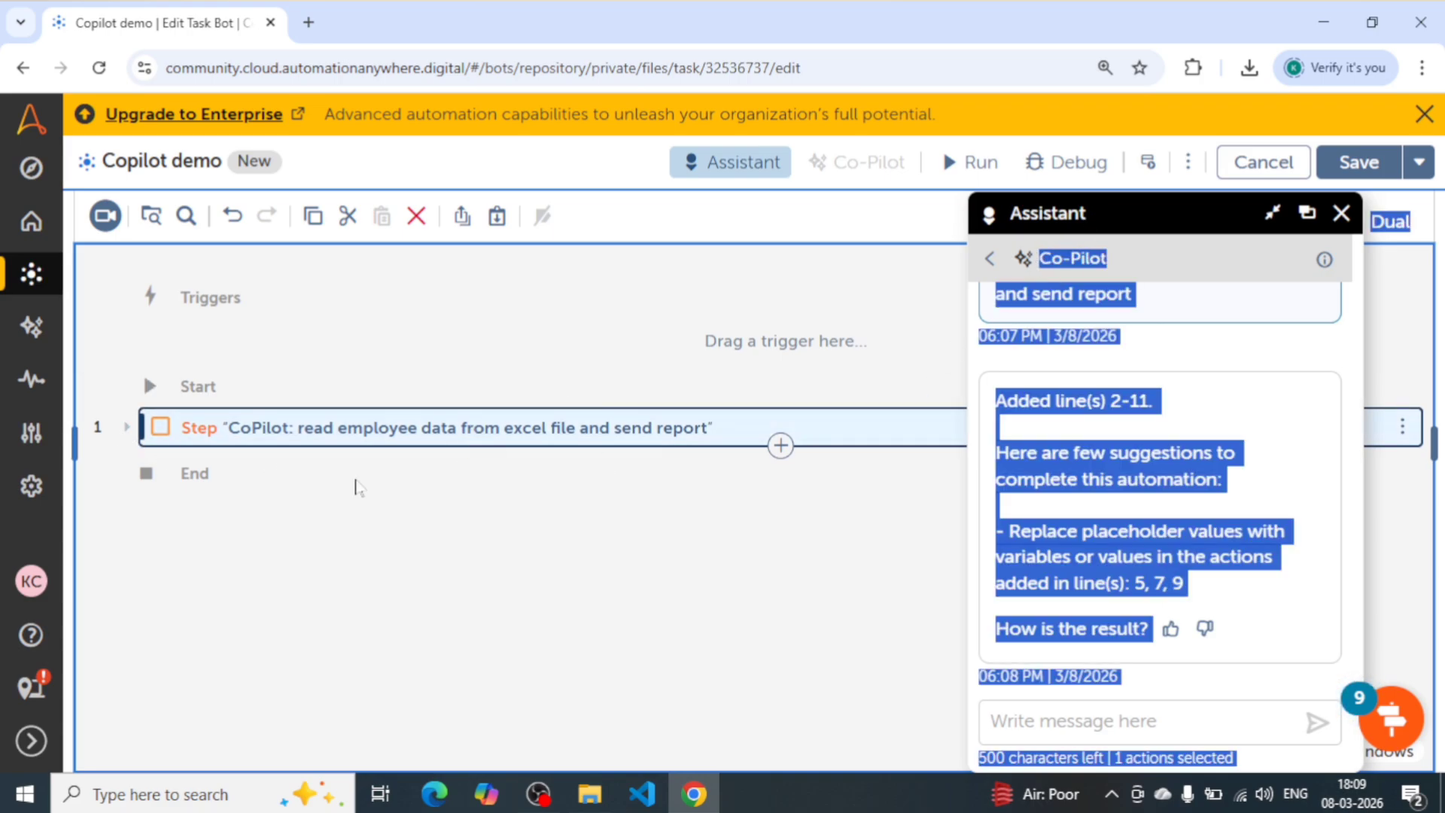
pyautogui.click(127, 429)
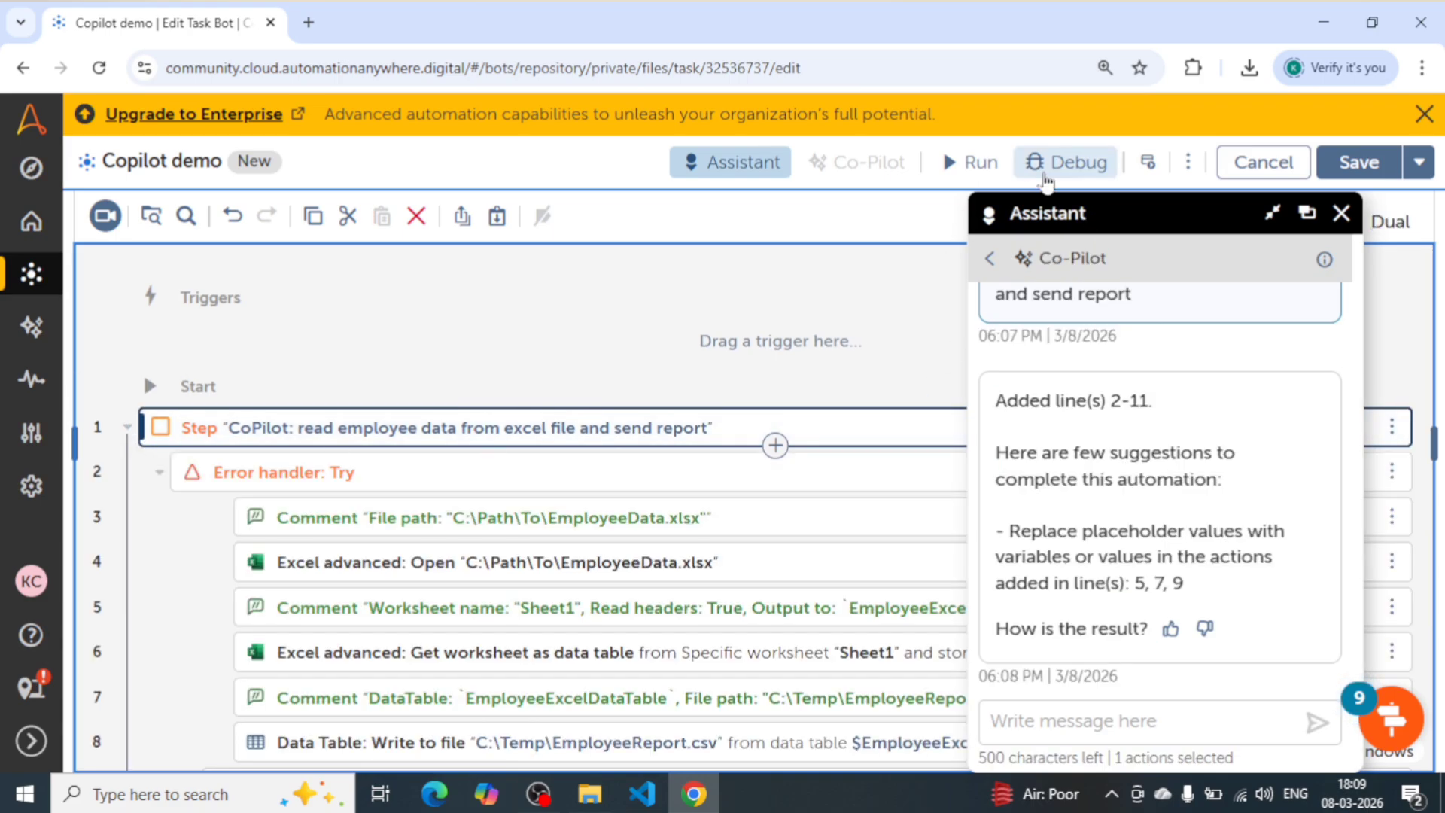
pyautogui.moveTo(1181, 213); pyautogui.dragTo(686, 213)
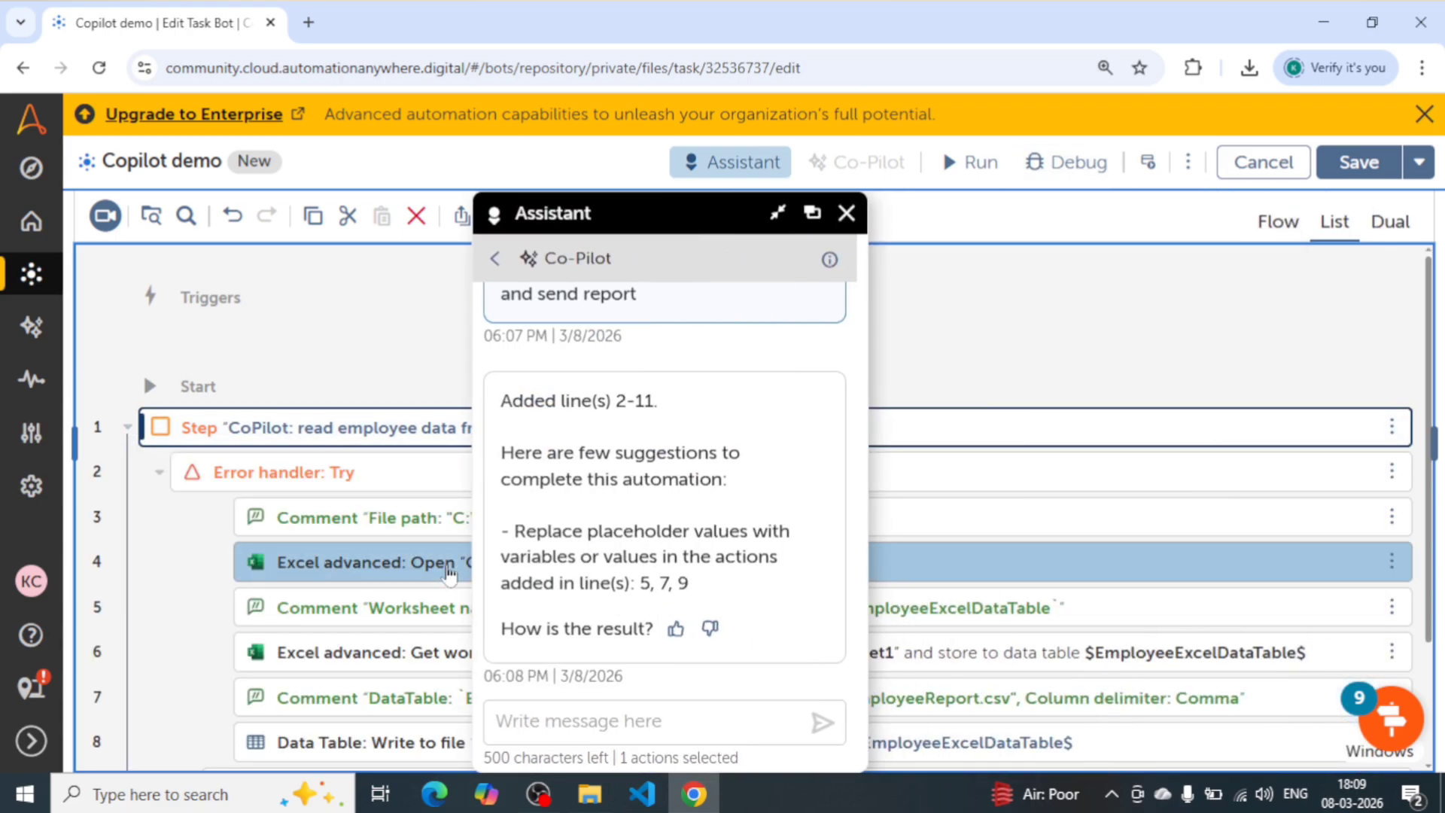
pyautogui.click(779, 214)
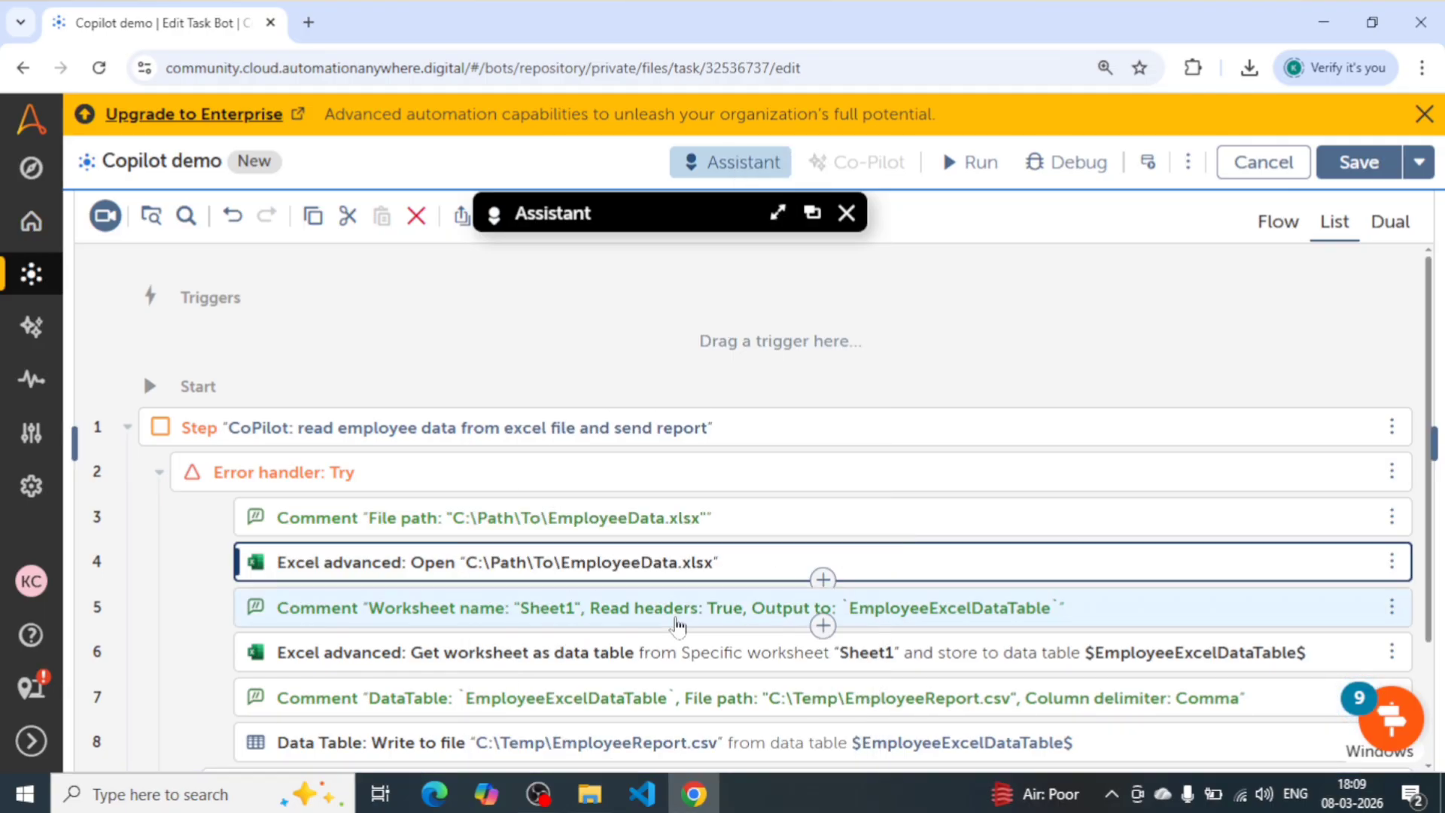
# - Review the generated Excel actions and open the settings of Excel advanced: Get worksheet as data table
pyautogui.scroll(-2, 678, 625)
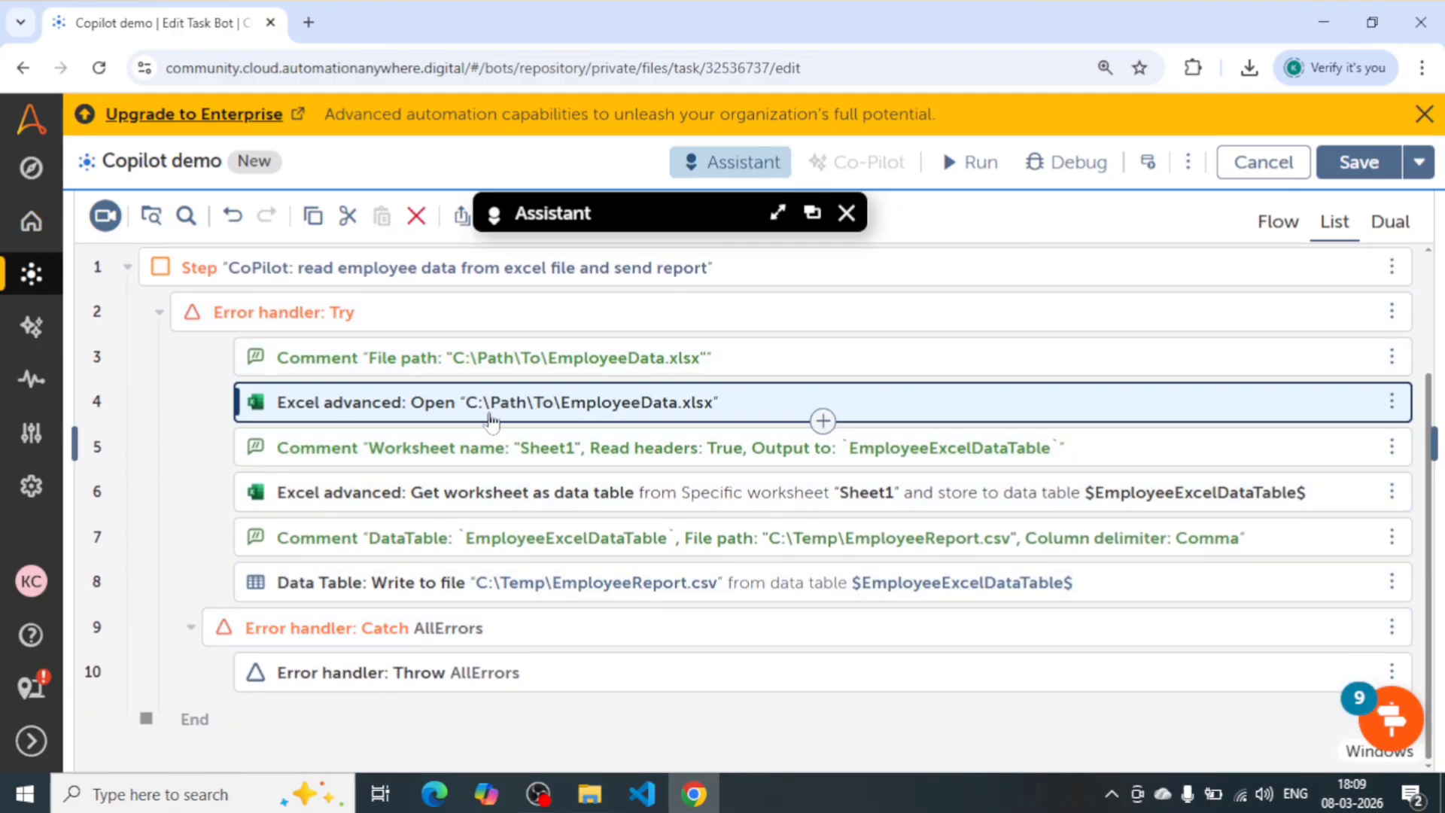
pyautogui.click(382, 510)
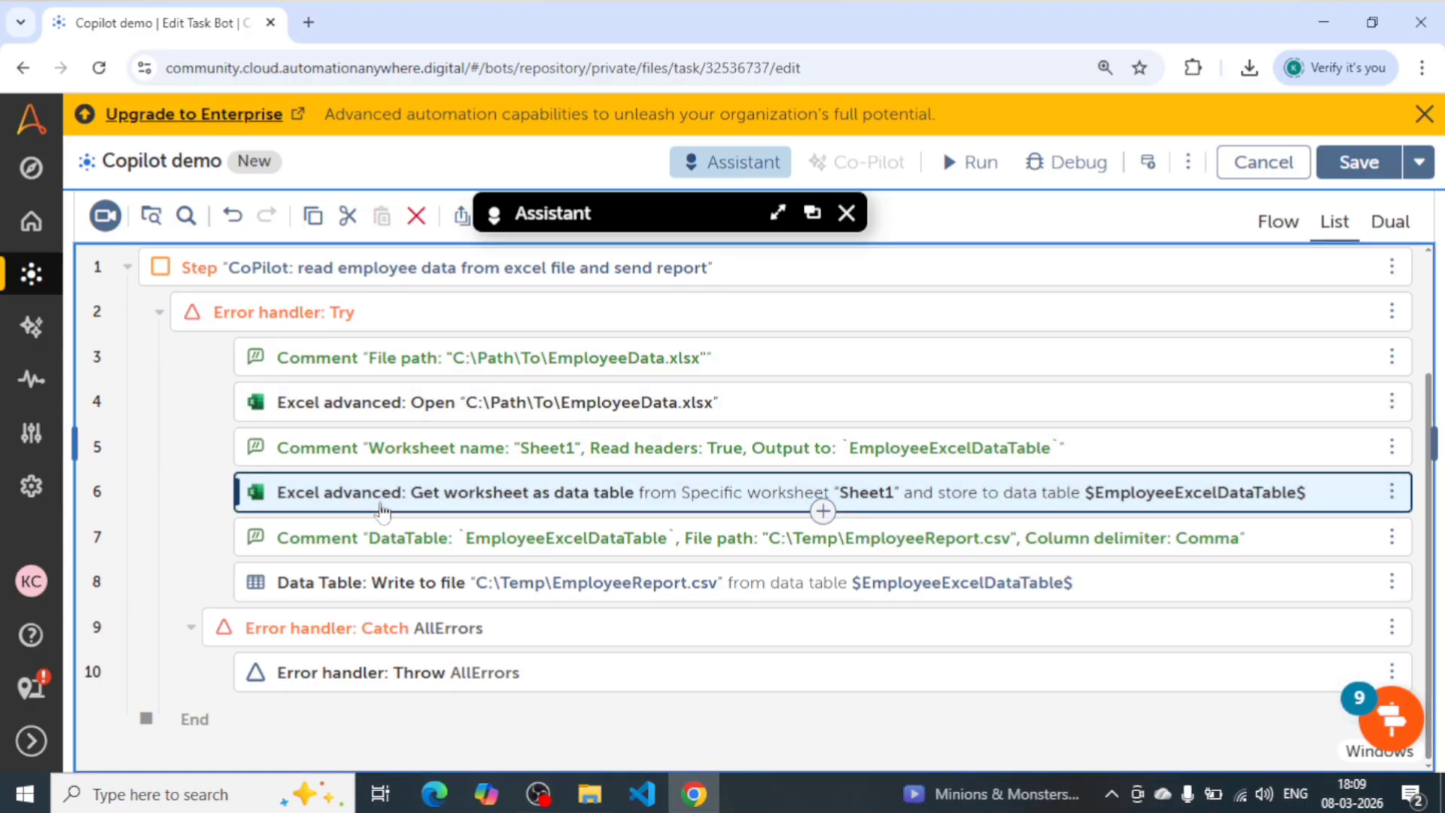
pyautogui.click(614, 509)
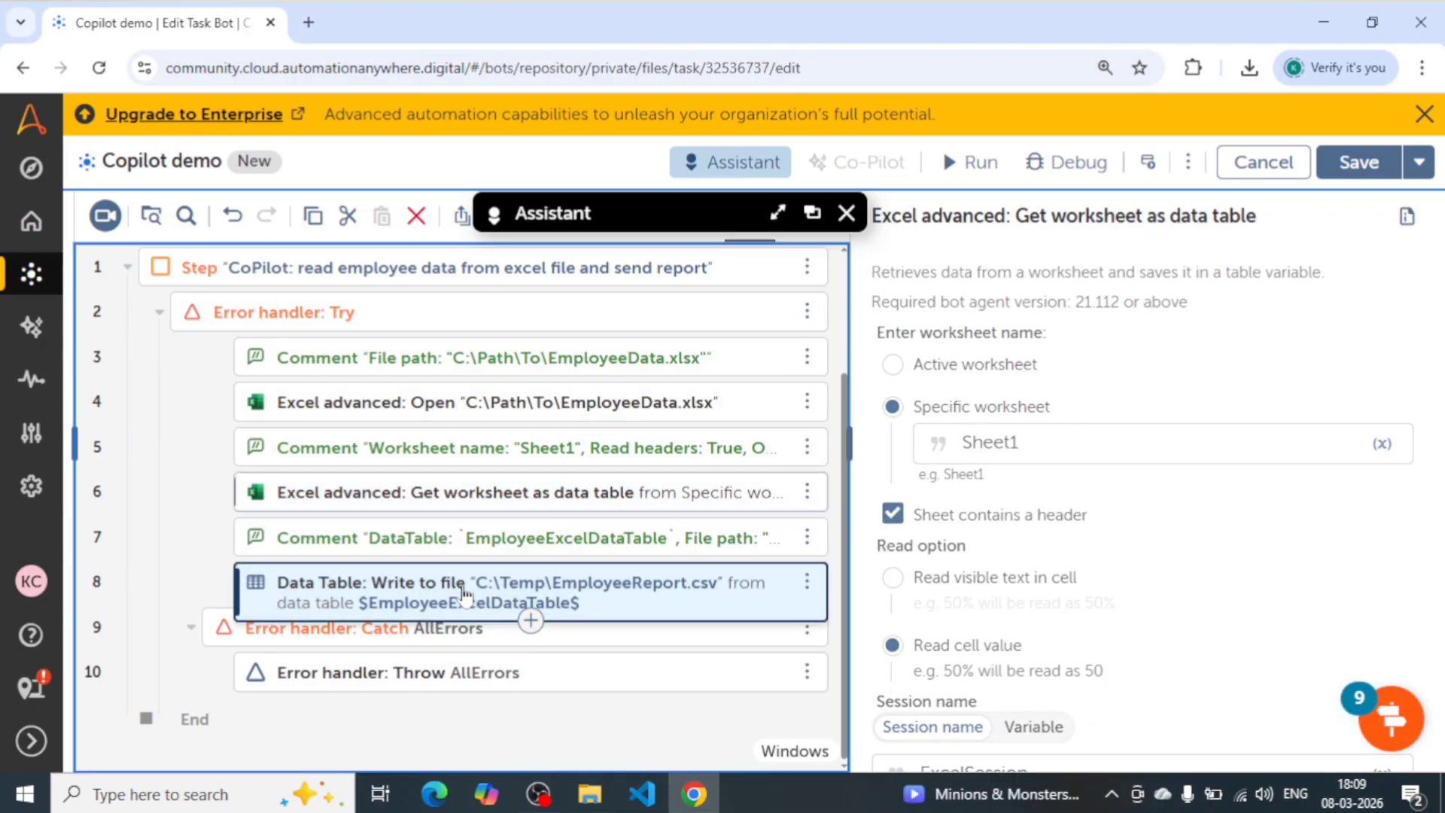
# - Open the Data Table: Write to file action and check its data table, file name, write mode, delimiters and encoding
pyautogui.click(464, 595)
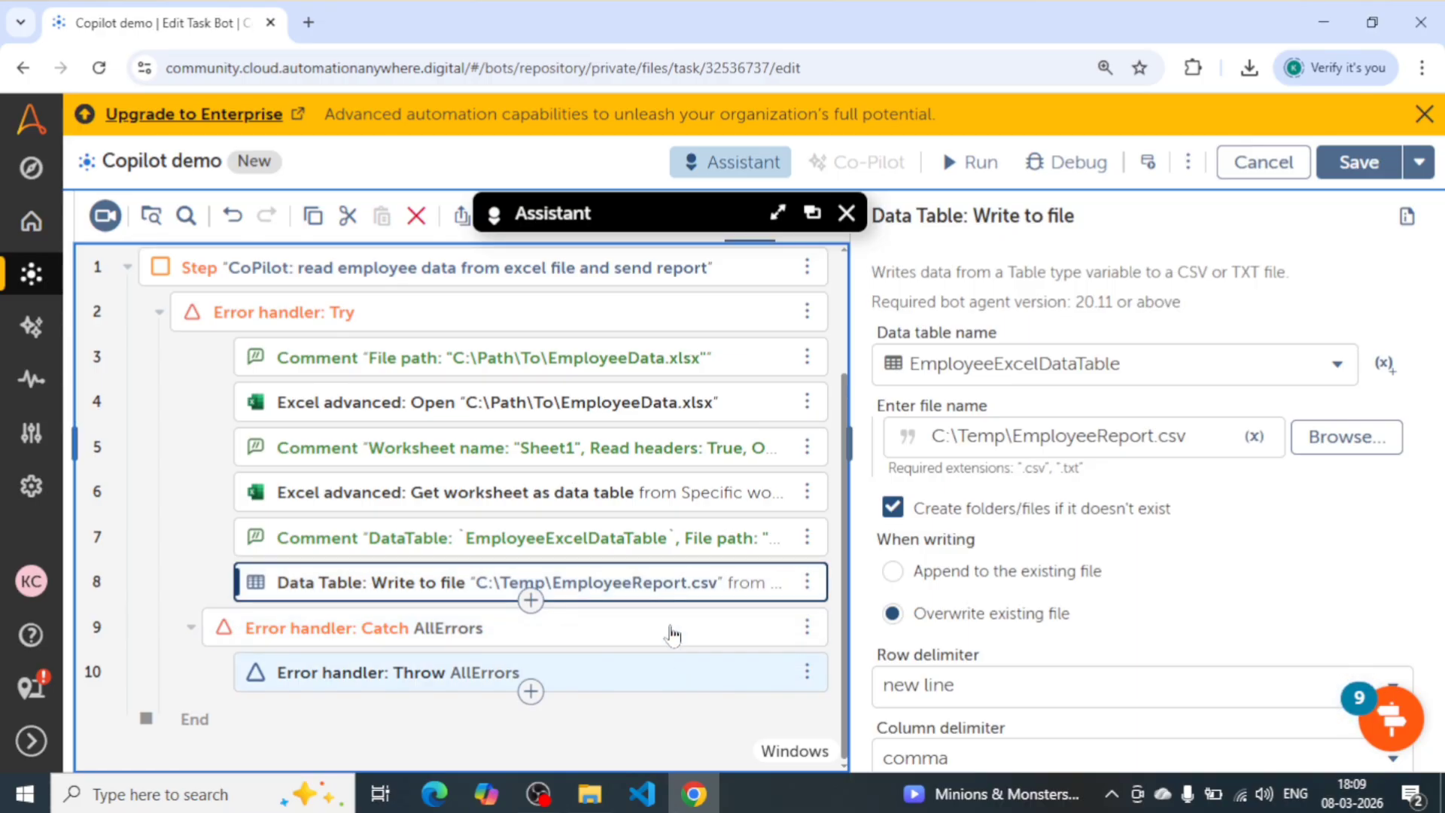
pyautogui.scroll(-2, 1077, 552)
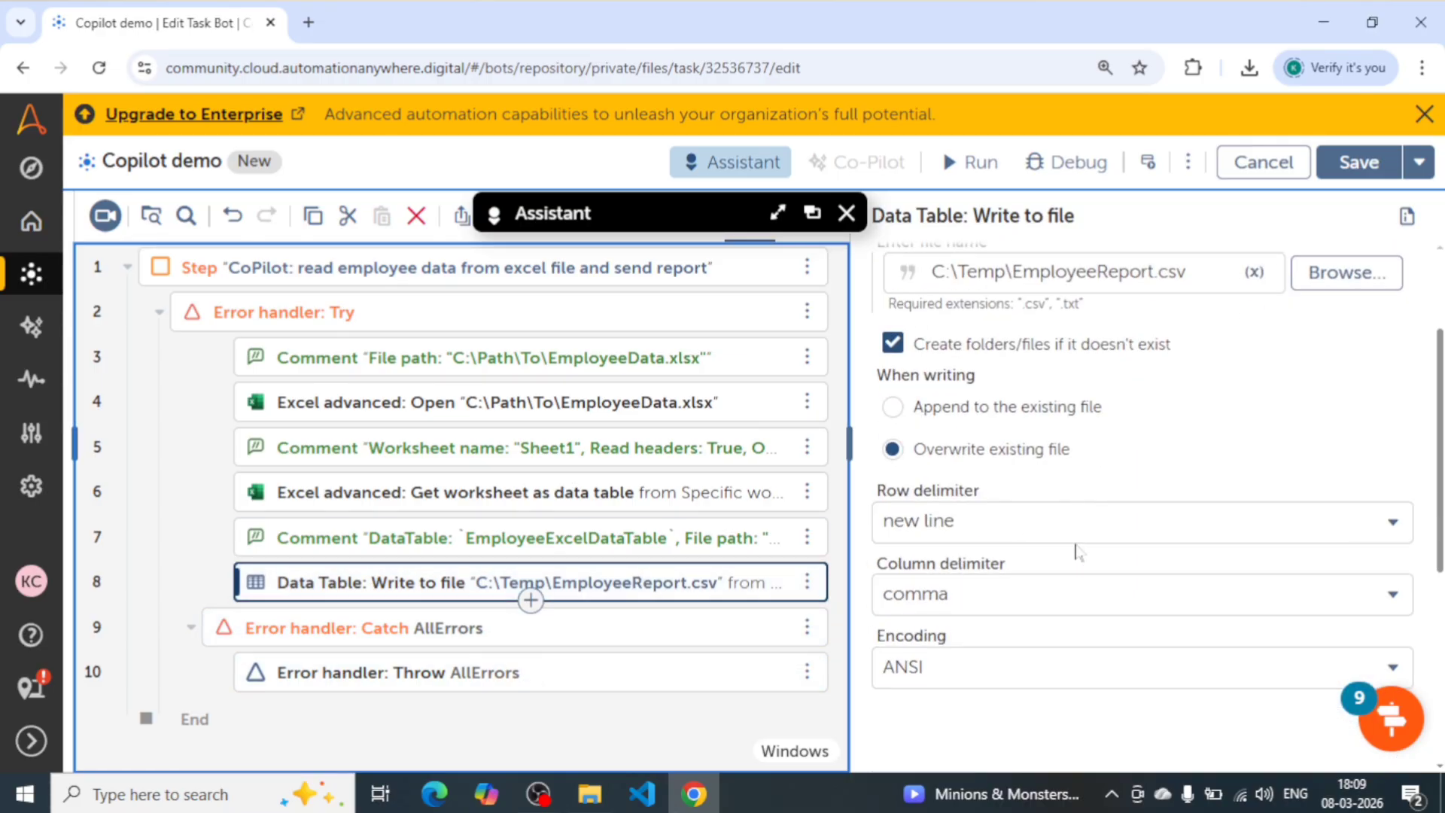
pyautogui.scroll(-2, 1076, 552)
pyautogui.scroll(4, 1077, 552)
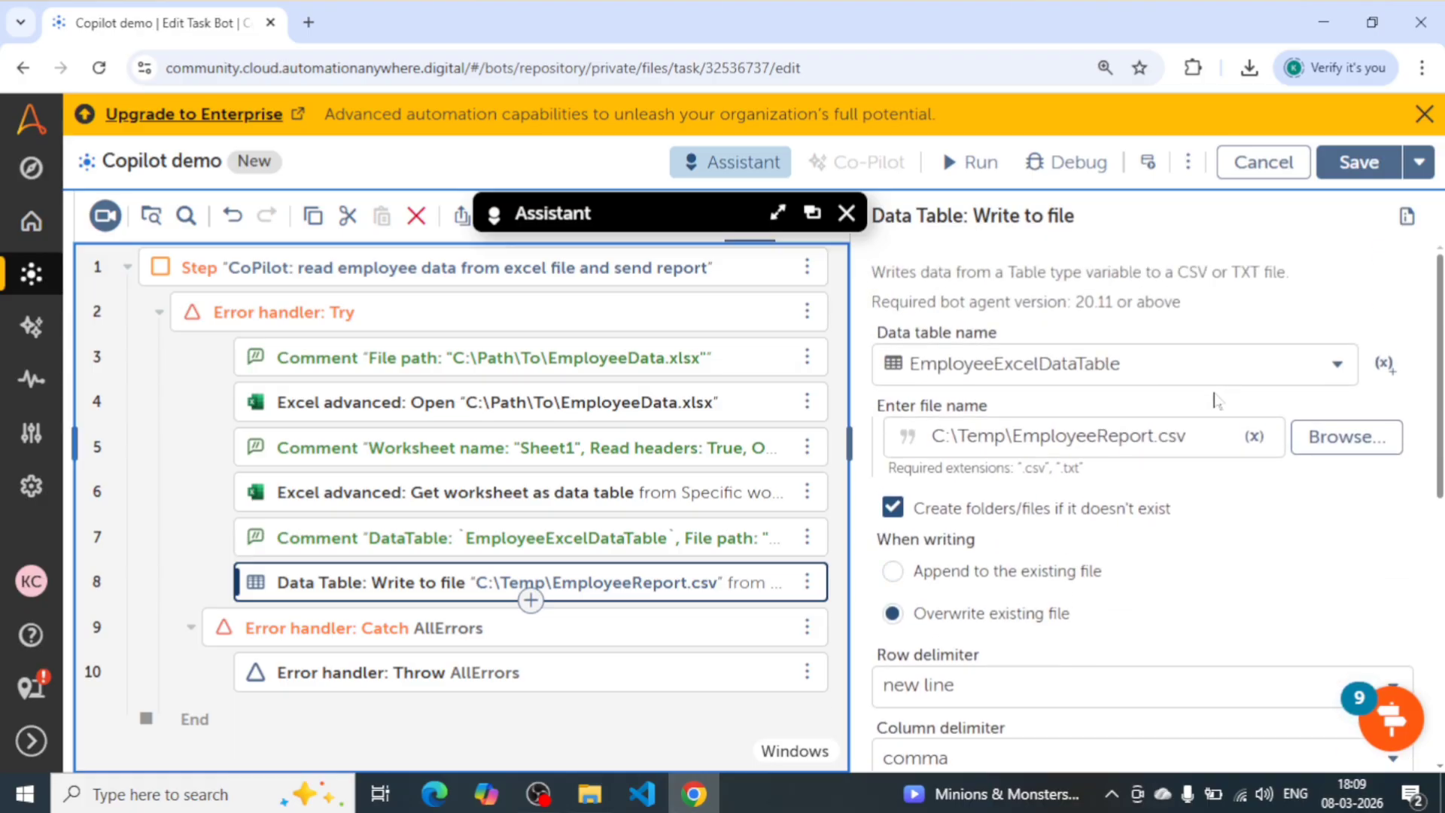
pyautogui.scroll(-4, 1165, 520)
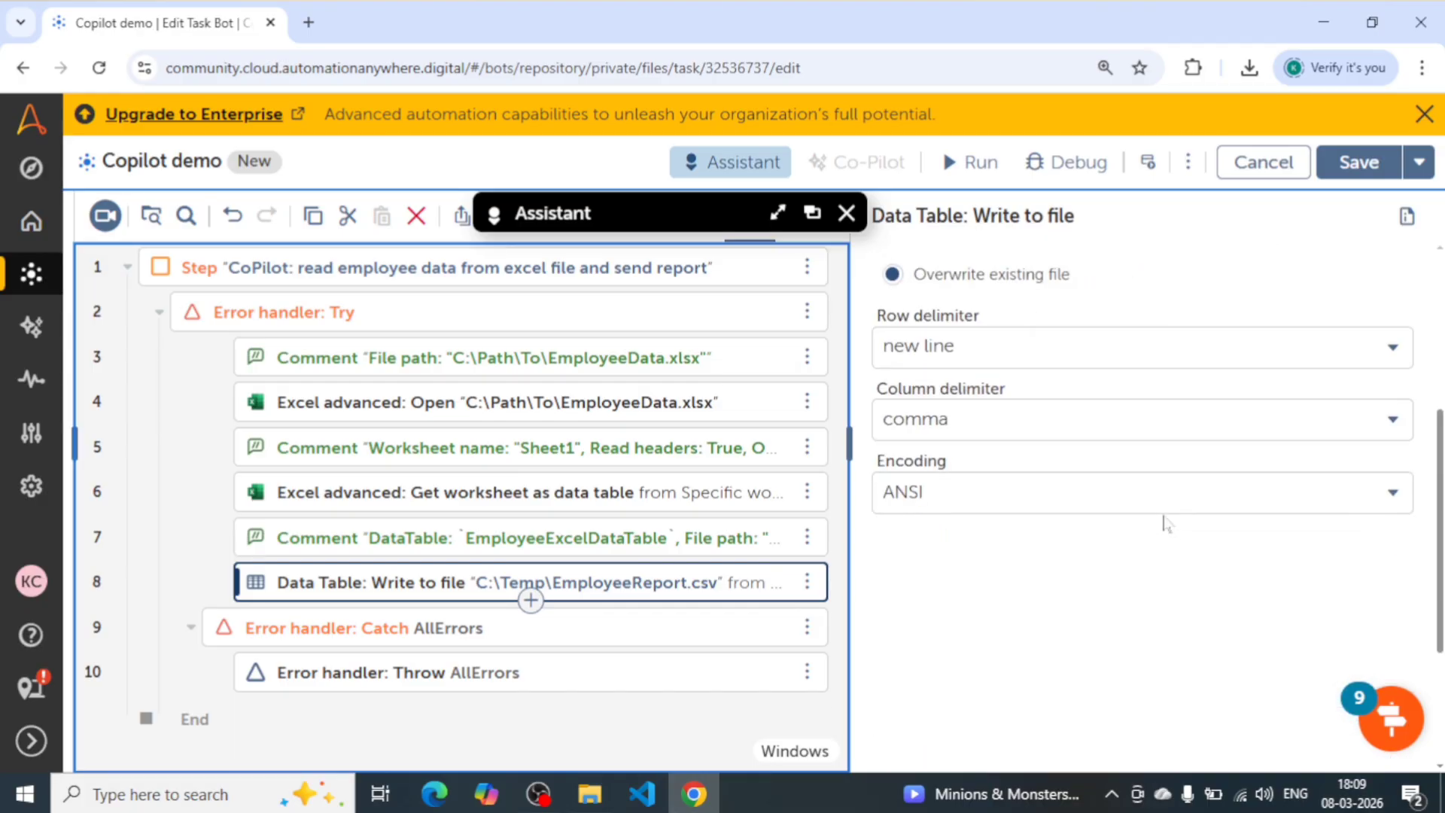
pyautogui.scroll(4, 1166, 520)
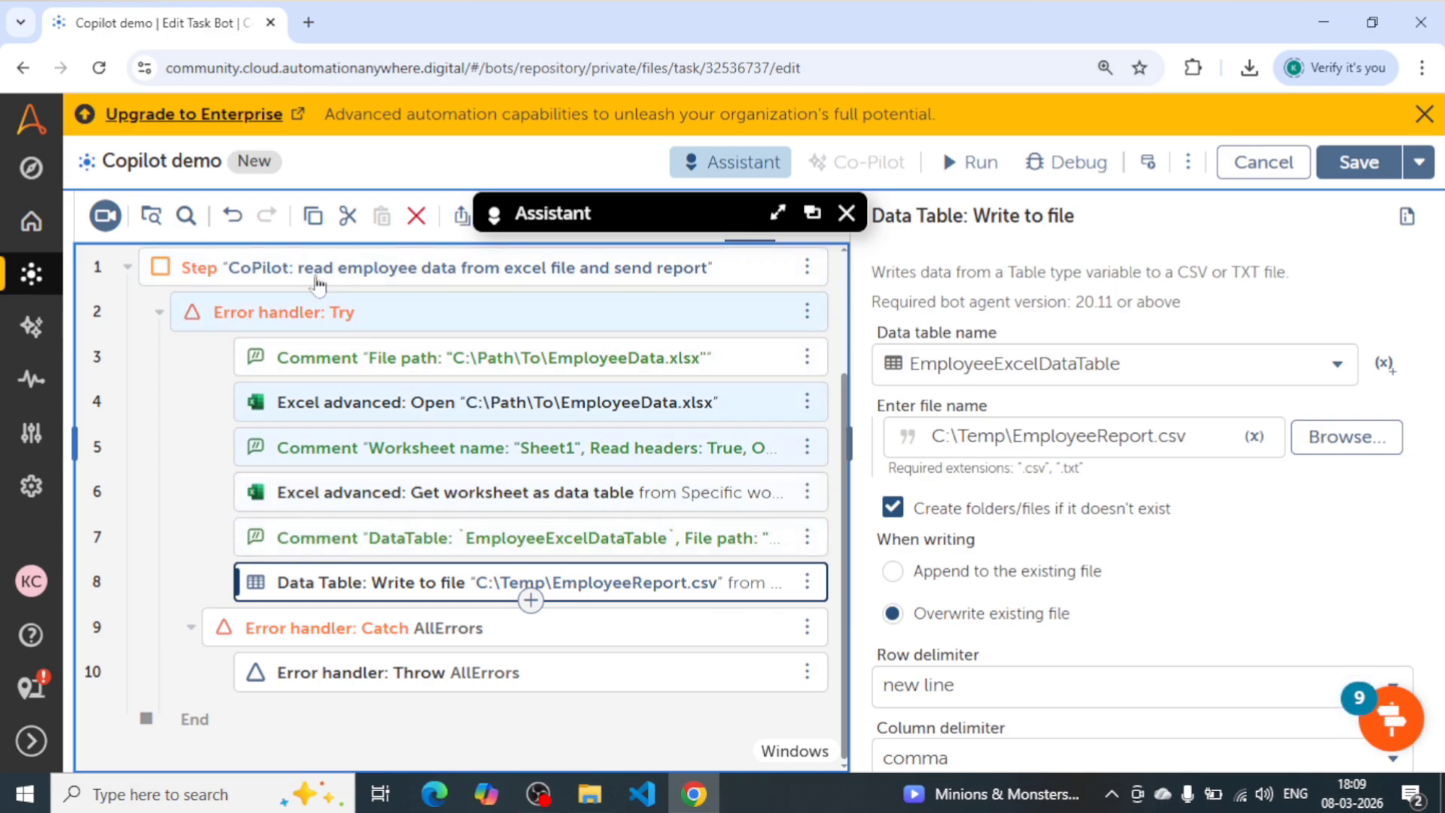
# - Undo the last changes to the action list and redo them, leaving only the Excel step
pyautogui.click(238, 226)
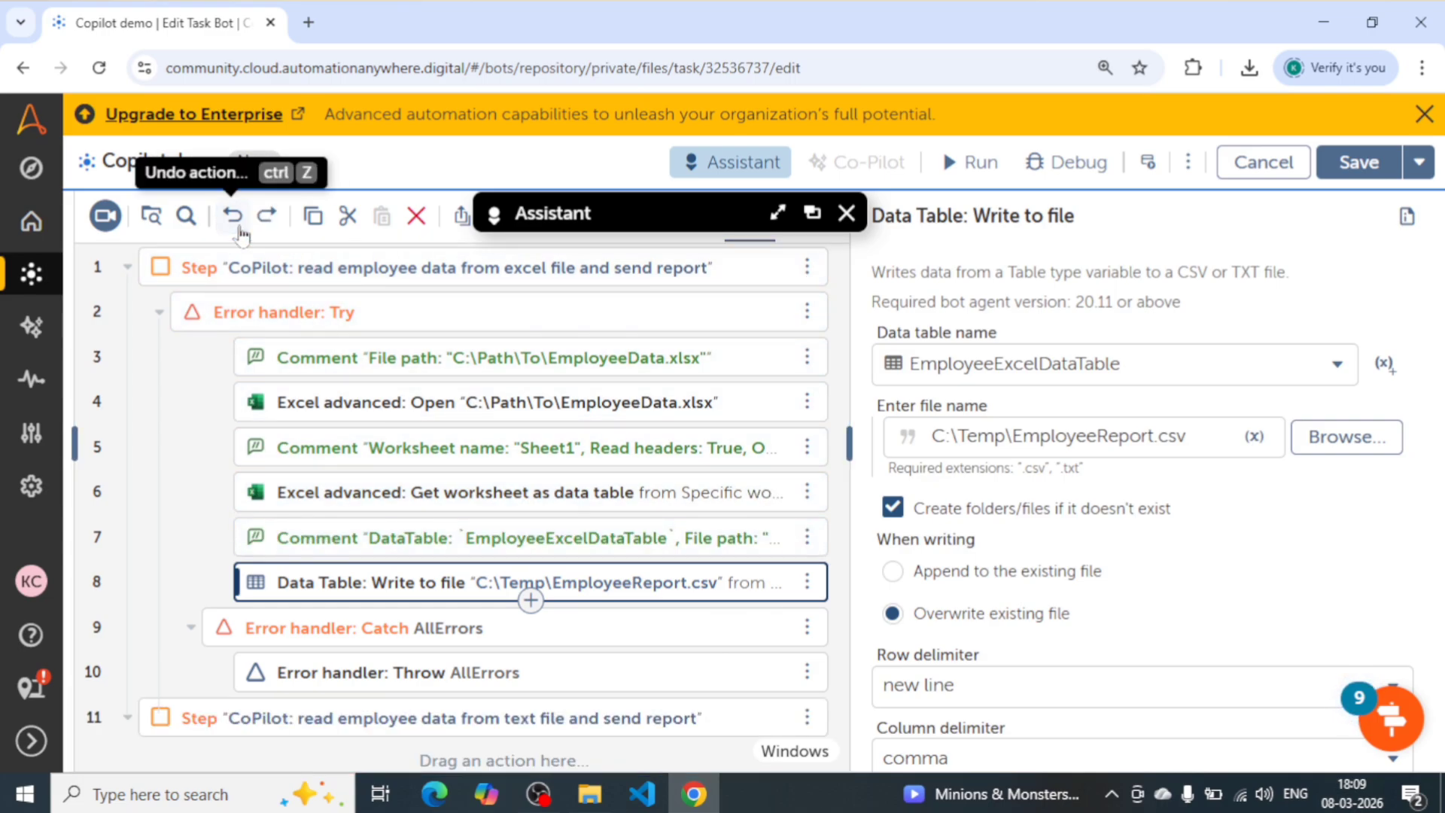
pyautogui.click(239, 226)
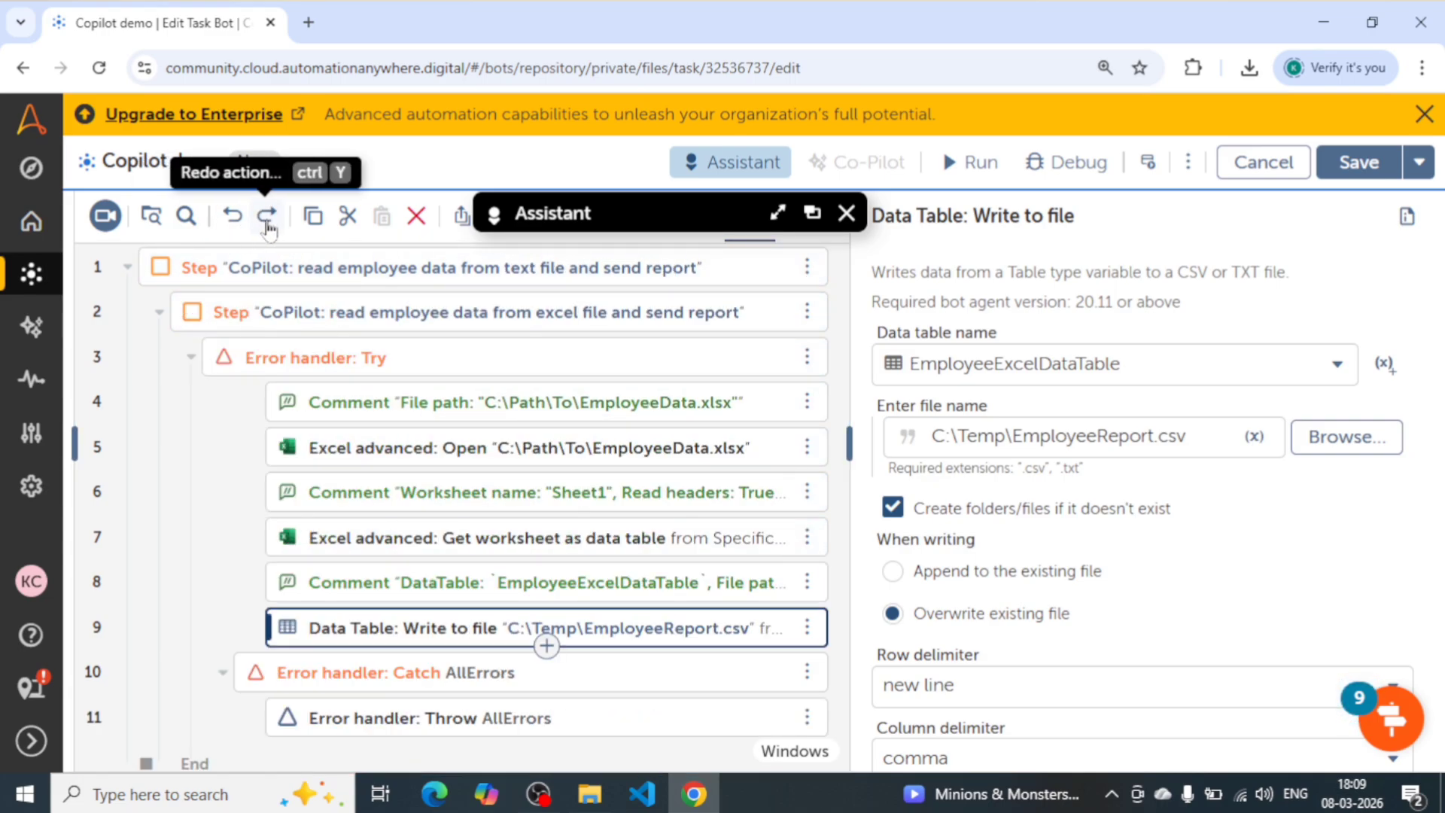
pyautogui.click(267, 216)
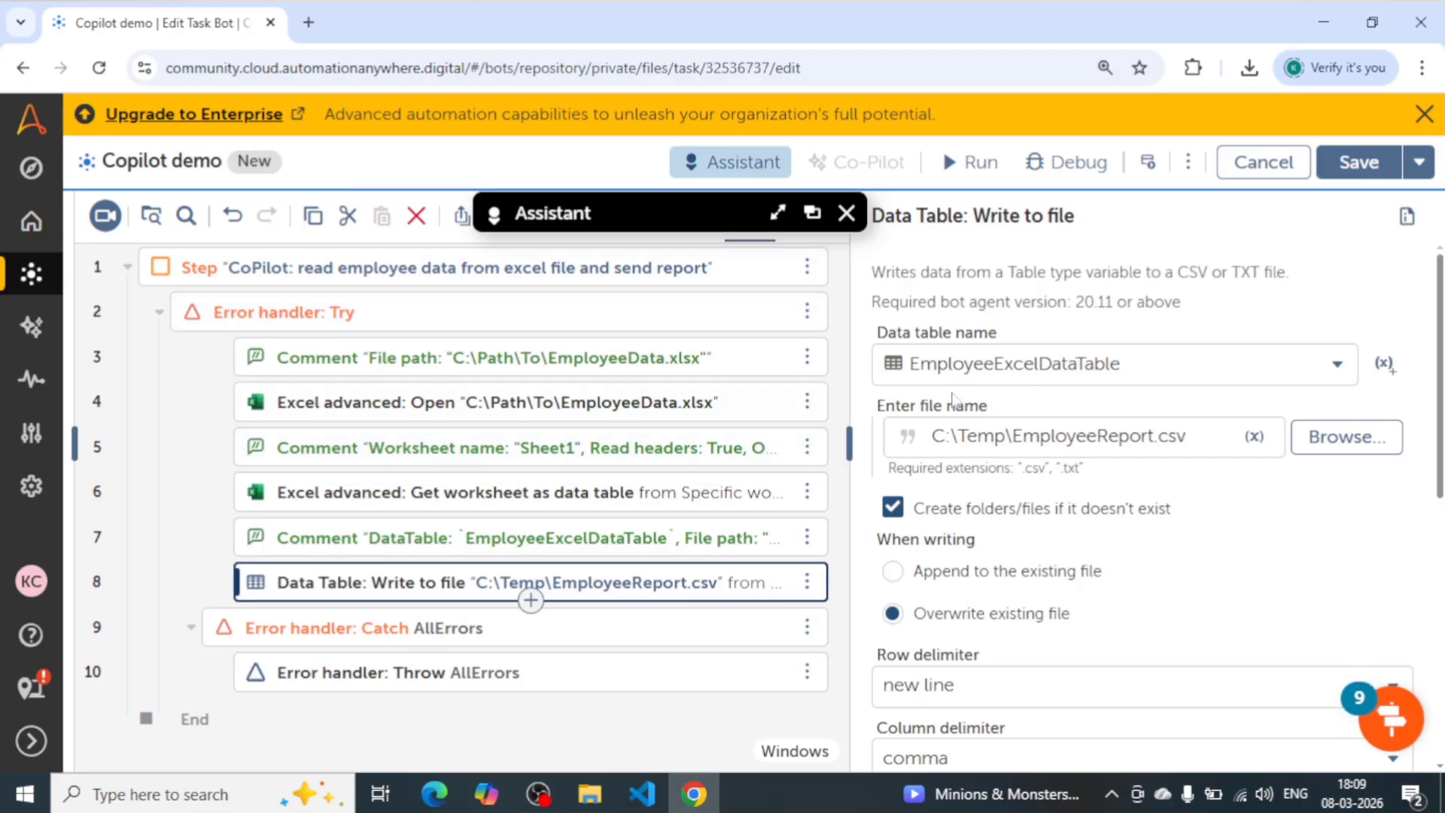
# - Hide the Write to file settings to widen the action list, and briefly show the list of available actions
pyautogui.click(848, 446)
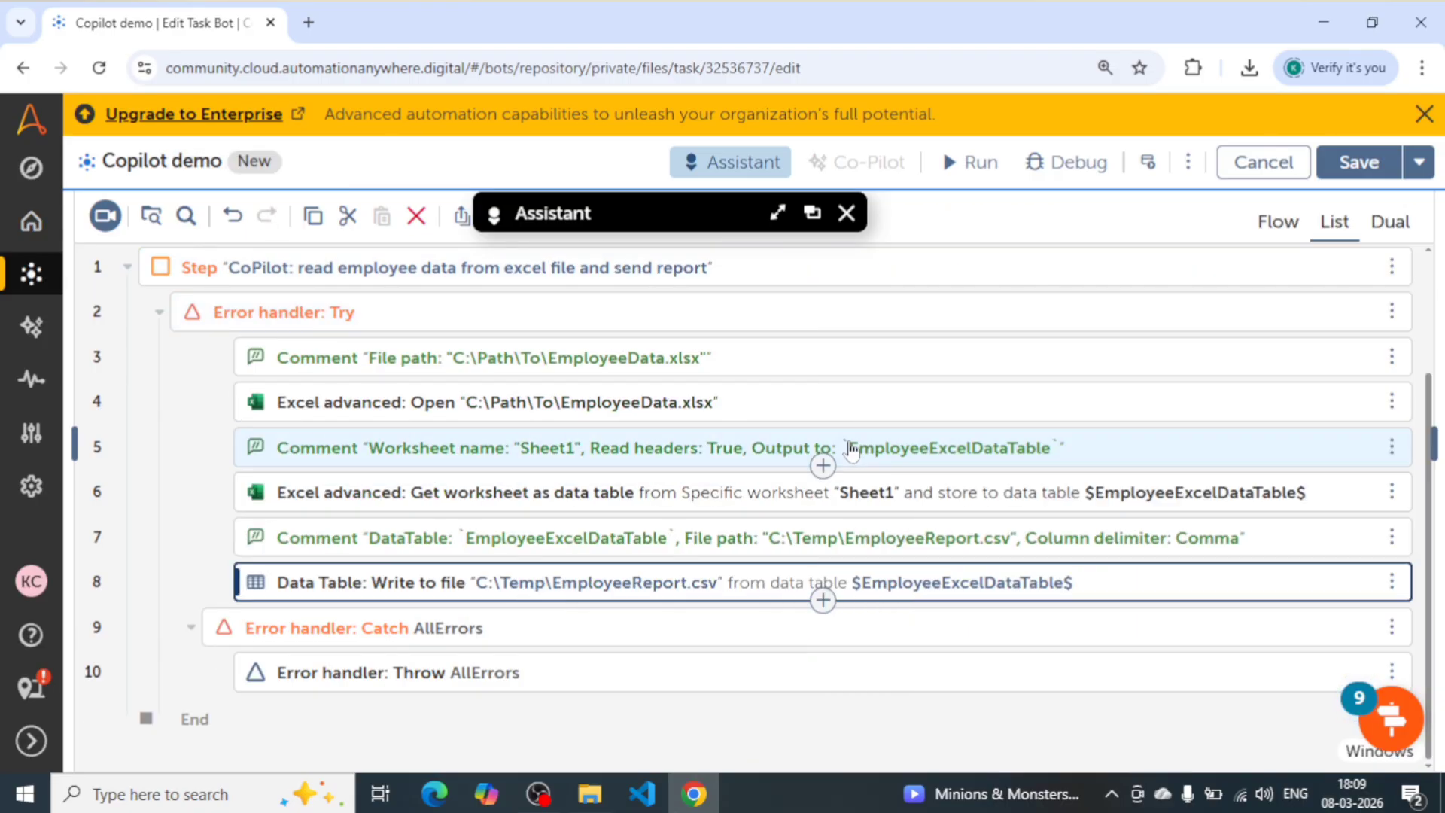
pyautogui.scroll(3, 301, 452)
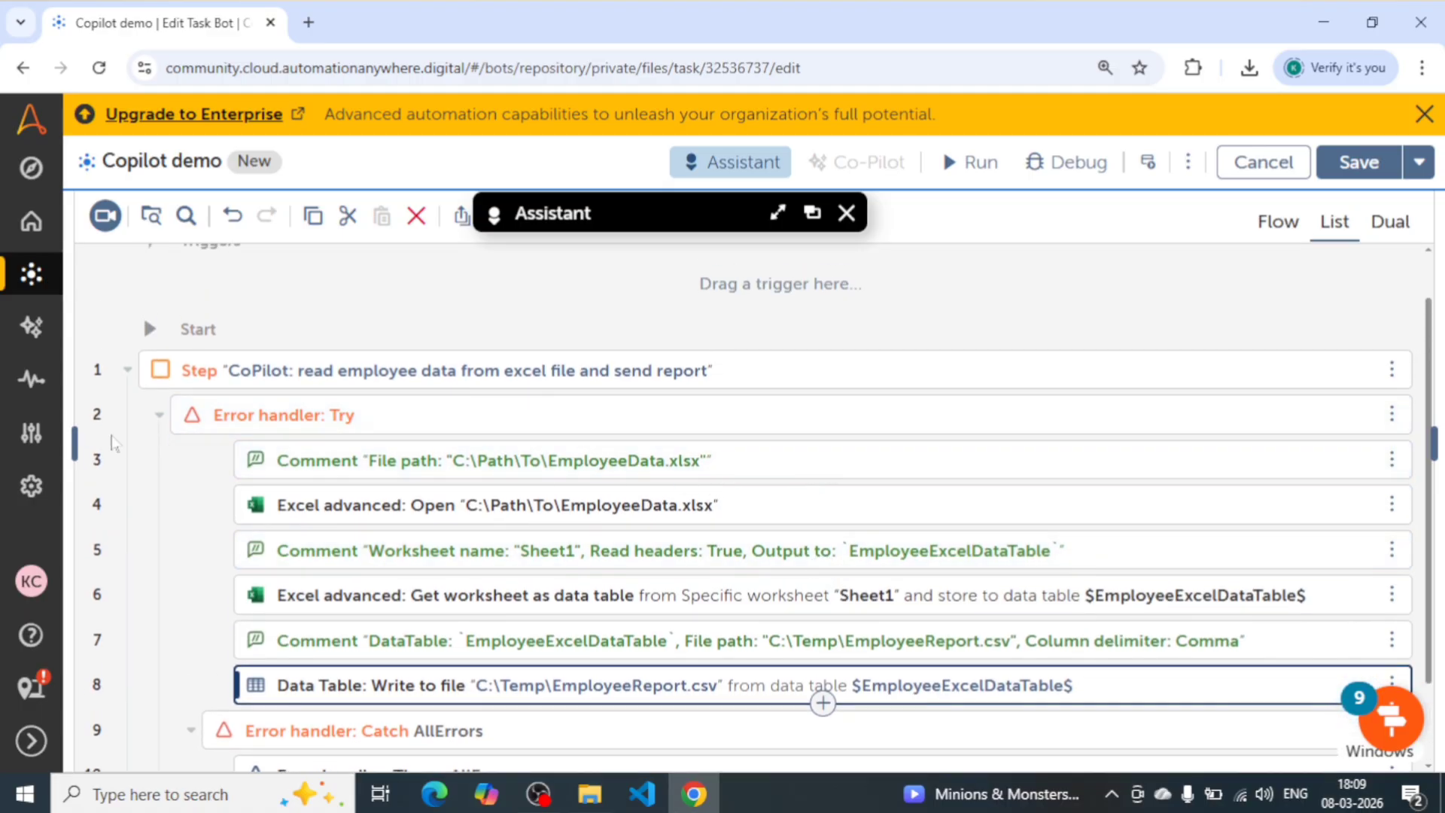
pyautogui.click(74, 444)
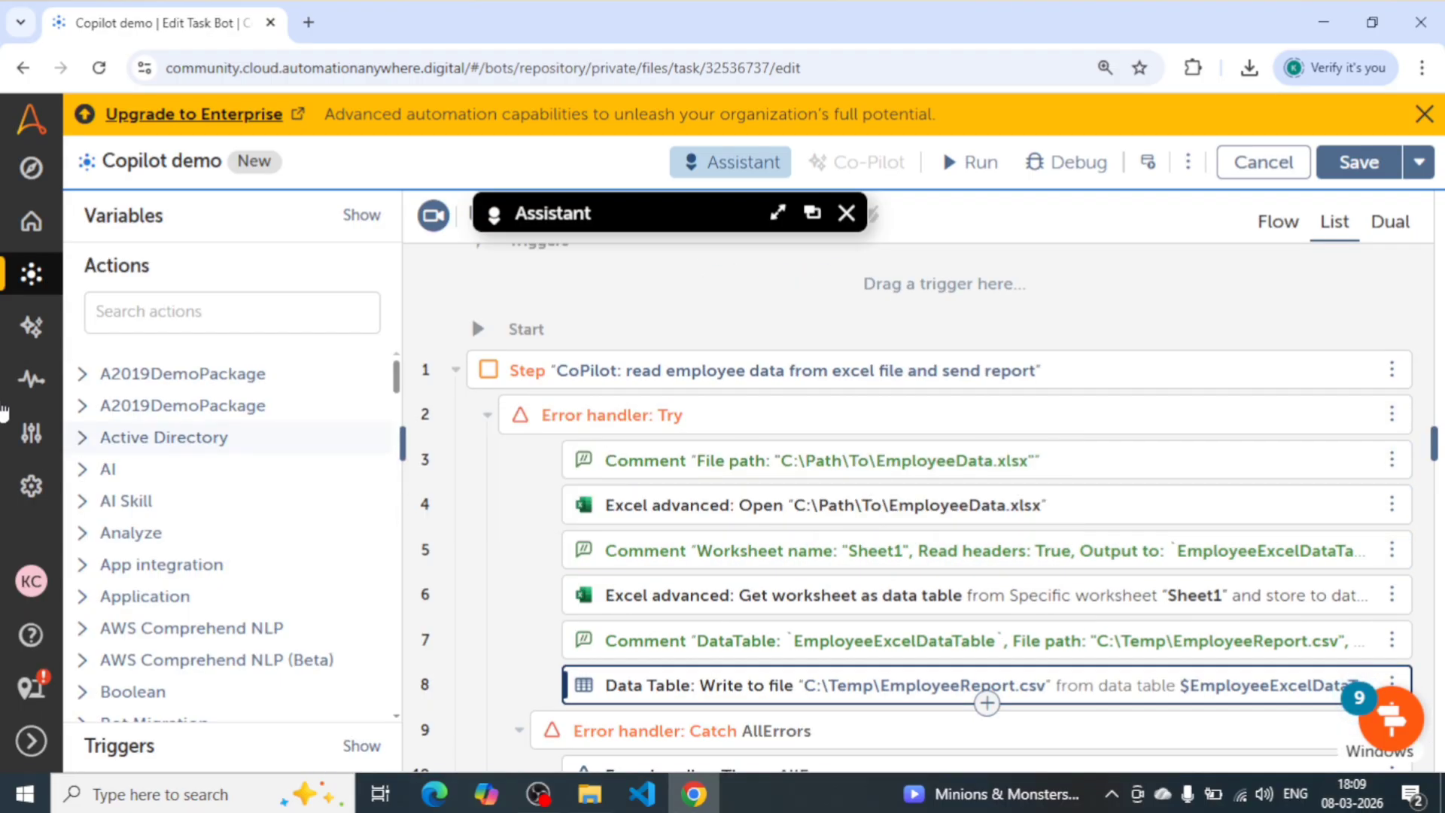
pyautogui.click(403, 459)
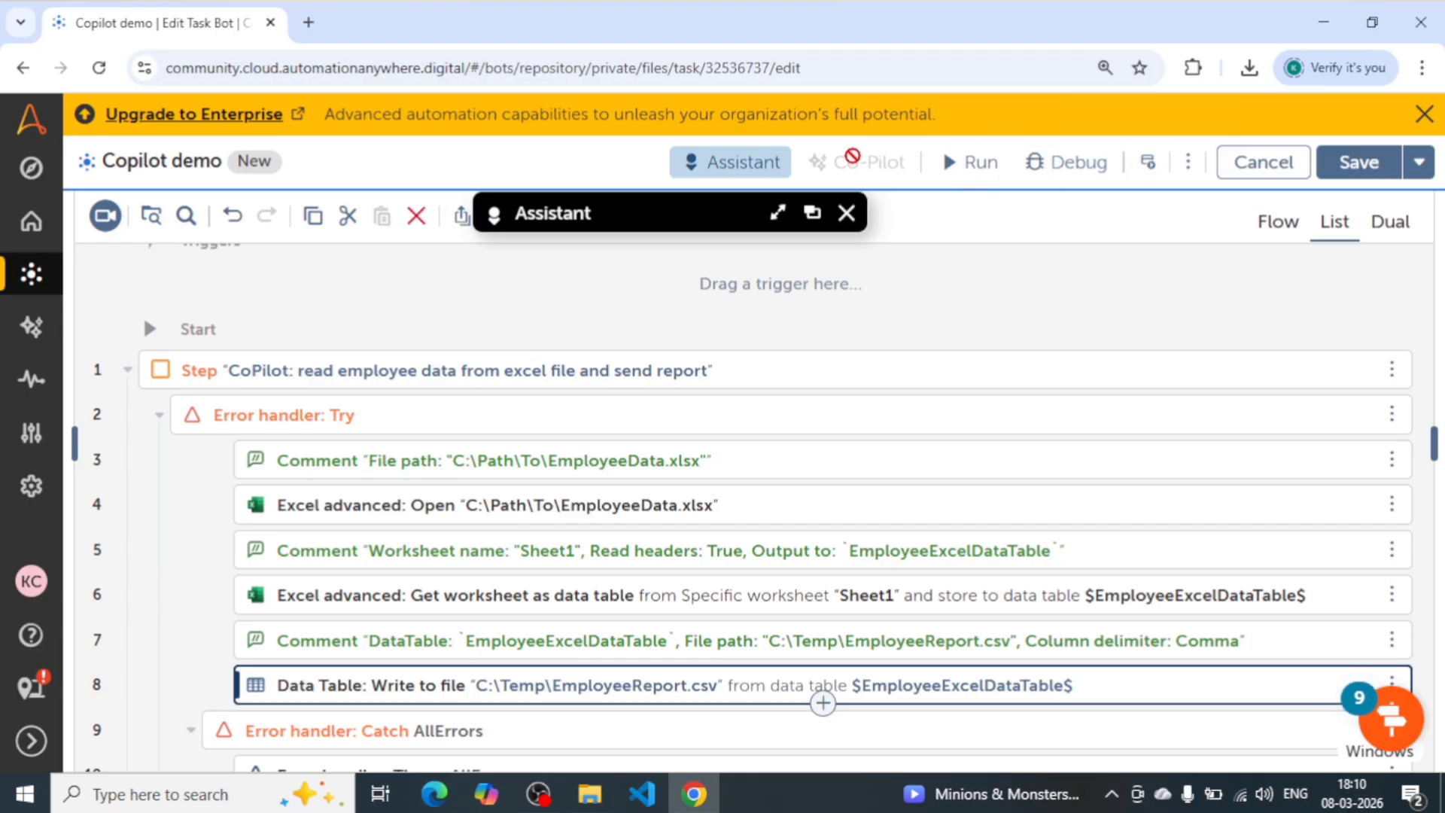
# - Expand the Assistant and ask Co-Pilot to update the selected Excel advanced: Open action with "Update the file path to this C:excel.xlsx"
pyautogui.click(778, 212)
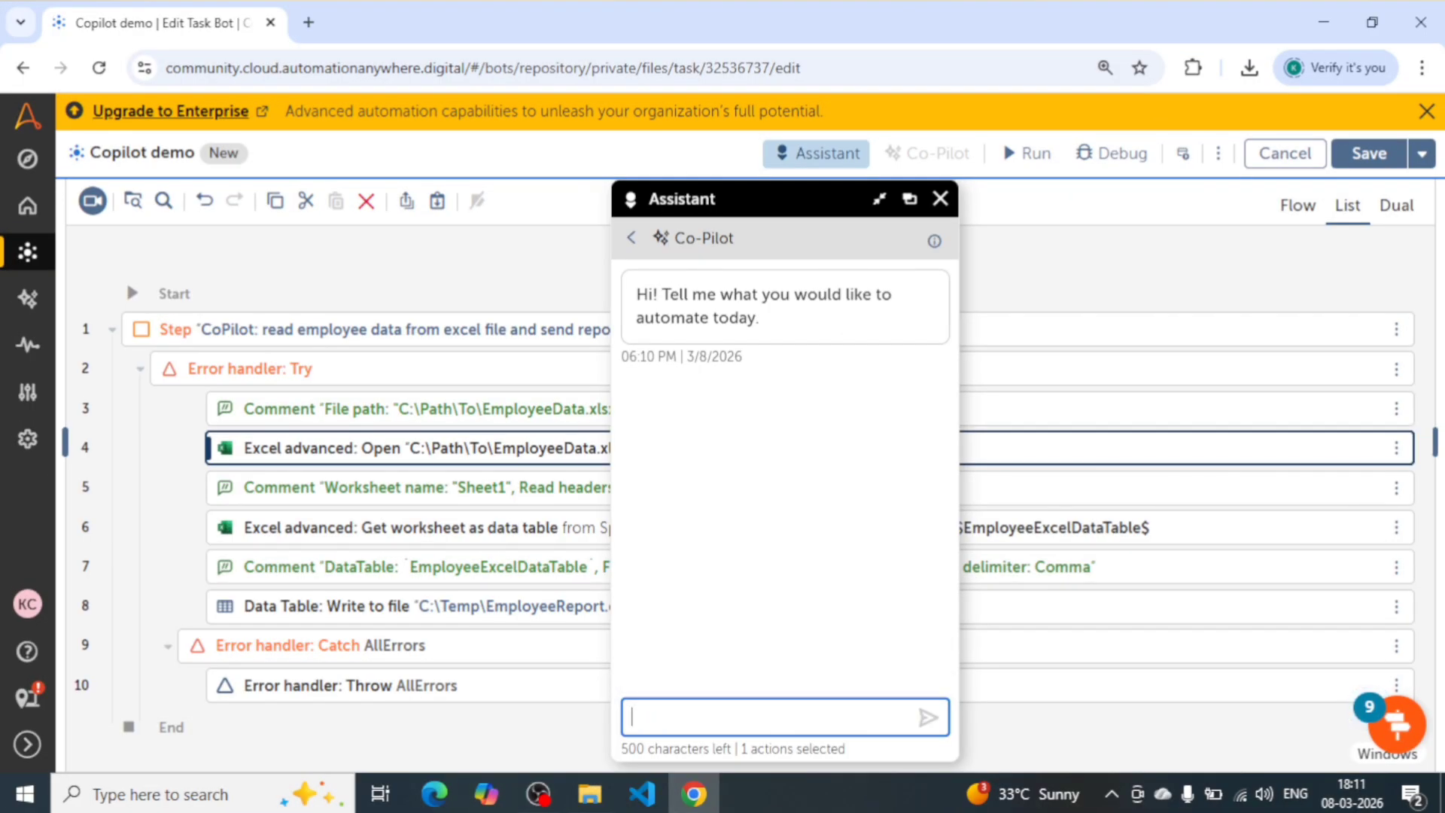
pyautogui.moveTo(761, 199); pyautogui.dragTo(1033, 200)
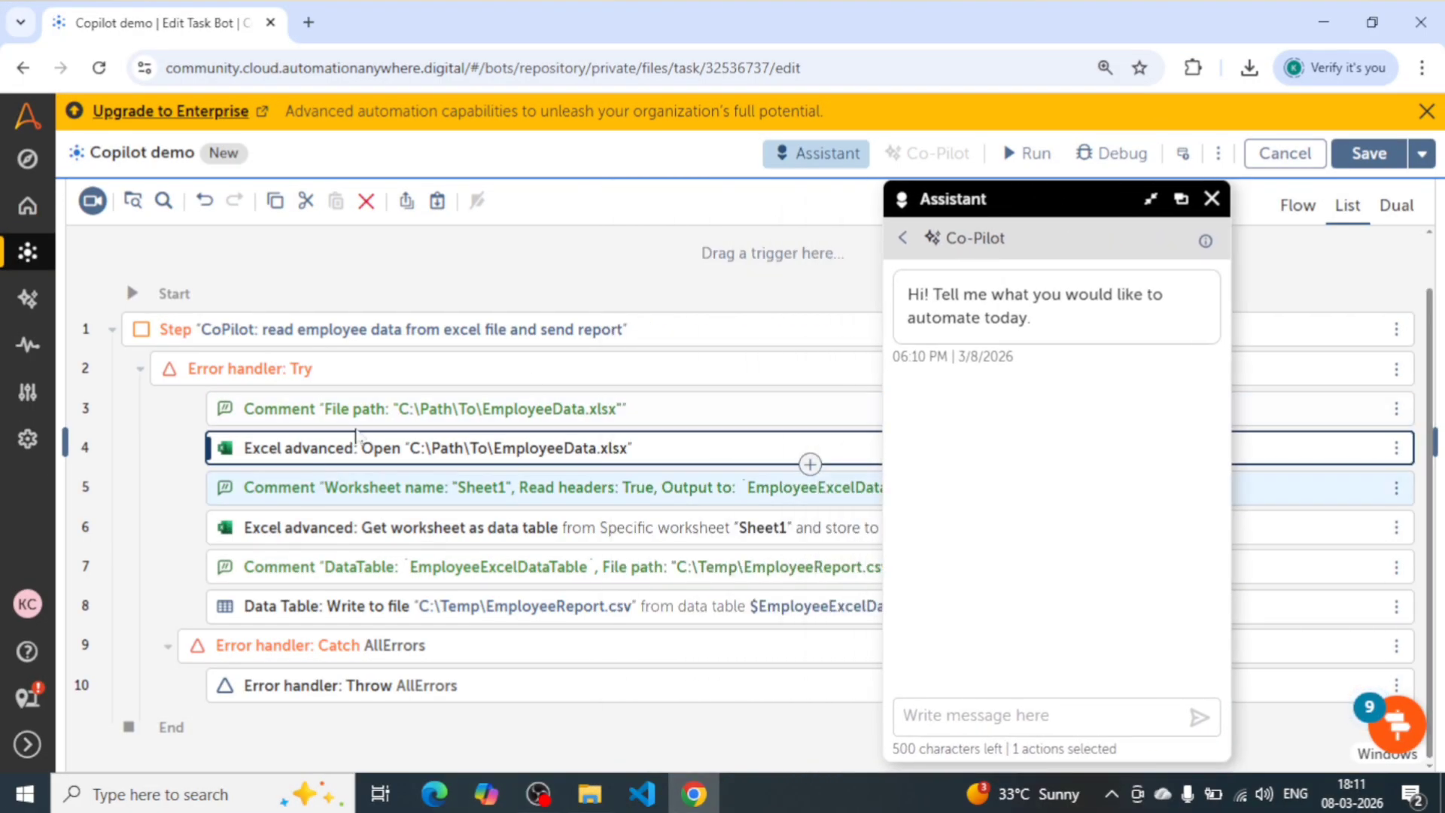
pyautogui.click(978, 717)
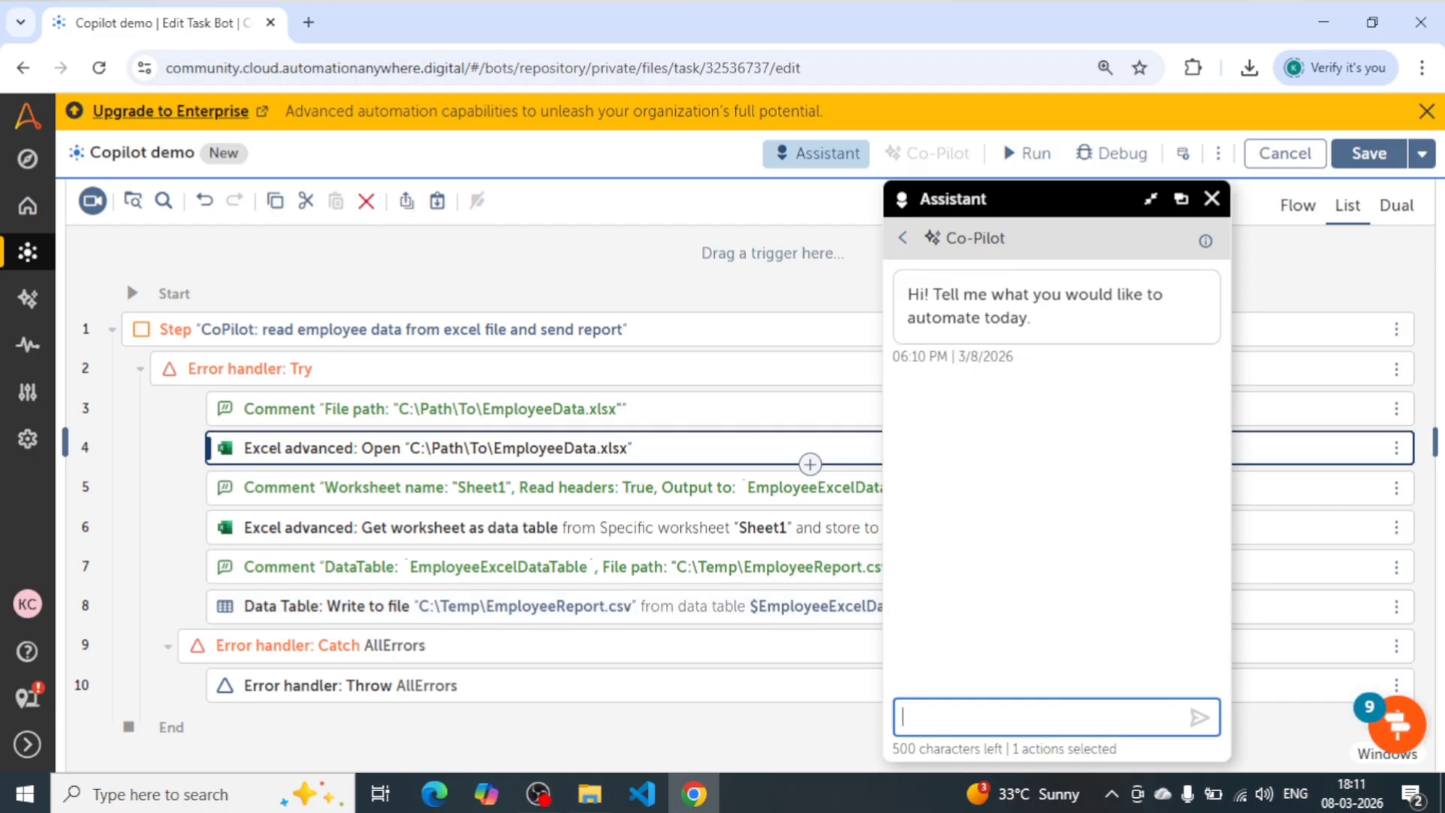
pyautogui.write('Update the file ')
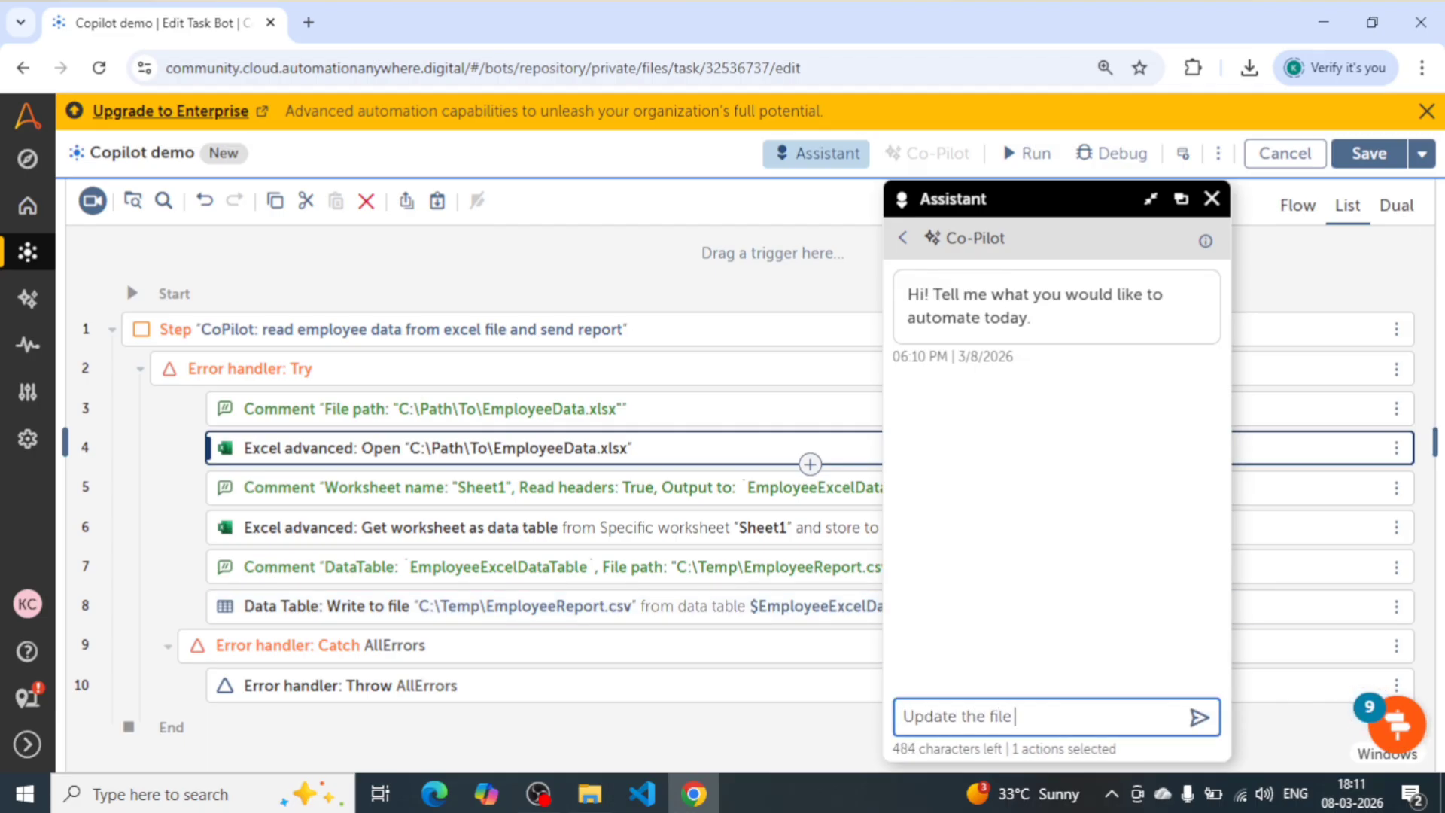
pyautogui.write('path to this C:excel.xlsx')
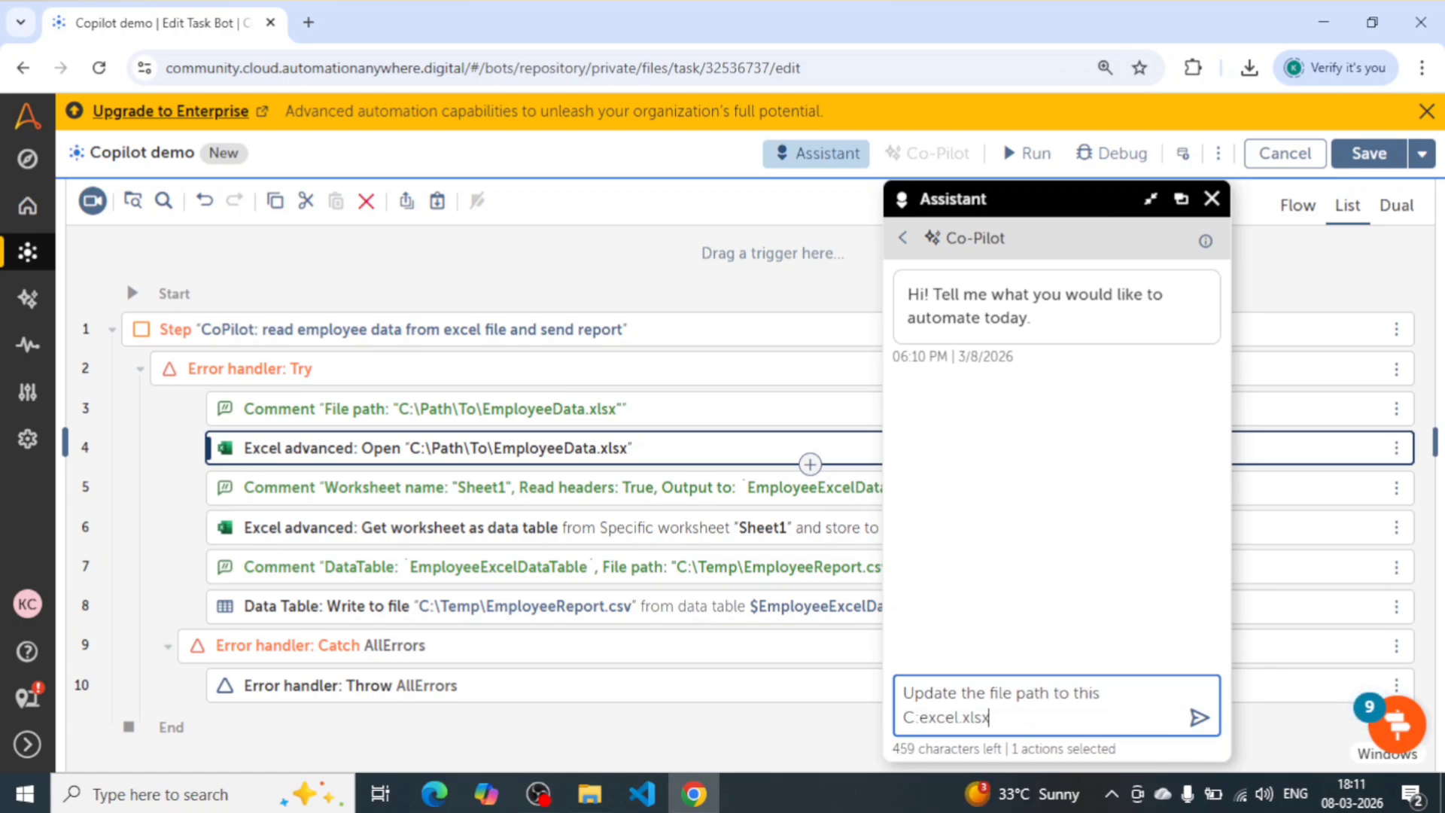
pyautogui.click(1199, 718)
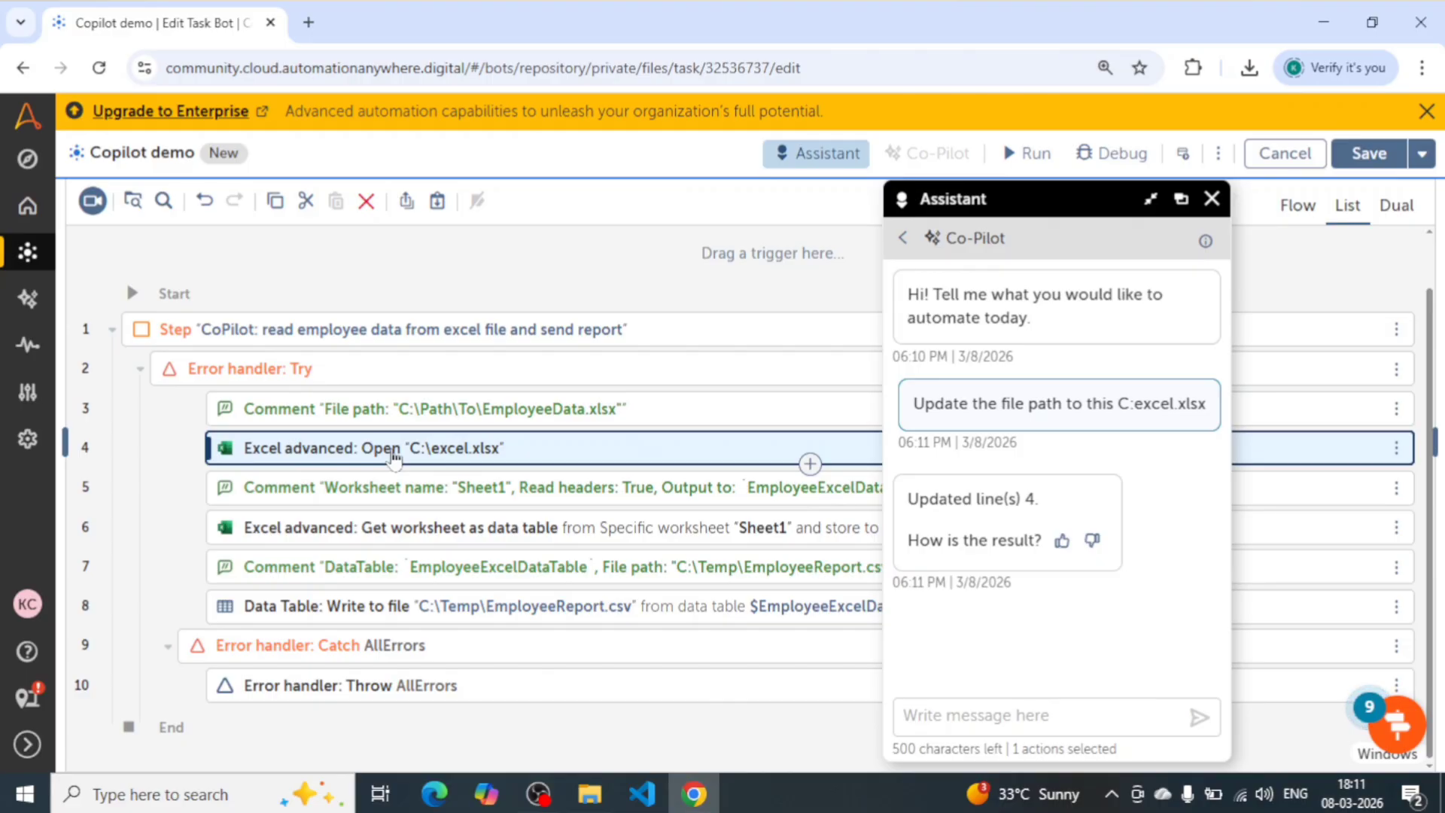
pyautogui.moveTo(915, 408); pyautogui.dragTo(1209, 431)
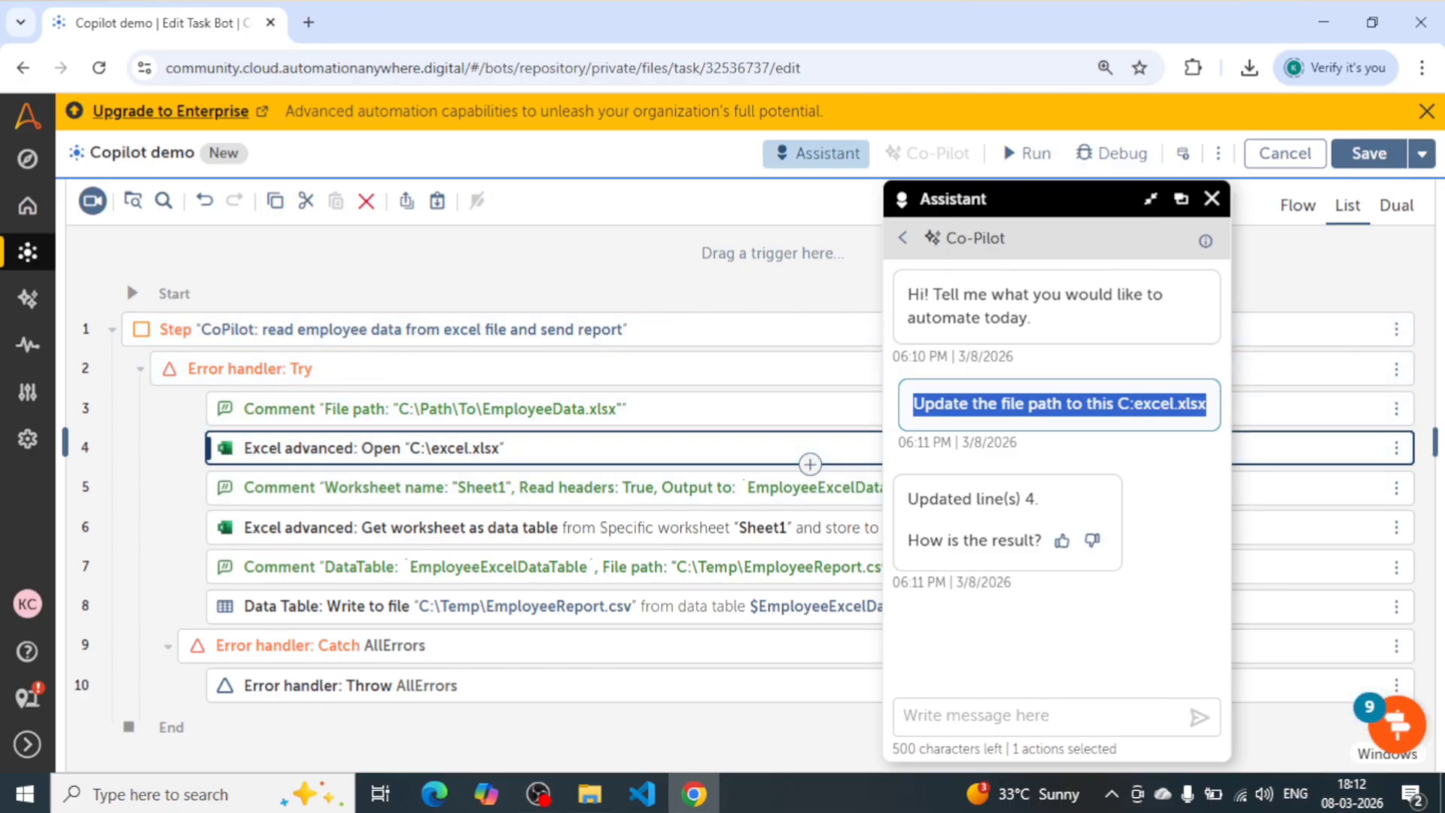
# - Select the "Worksheet name" comment on line 5 and send Co-Pilot the /explain command for it
pyautogui.click(335, 501)
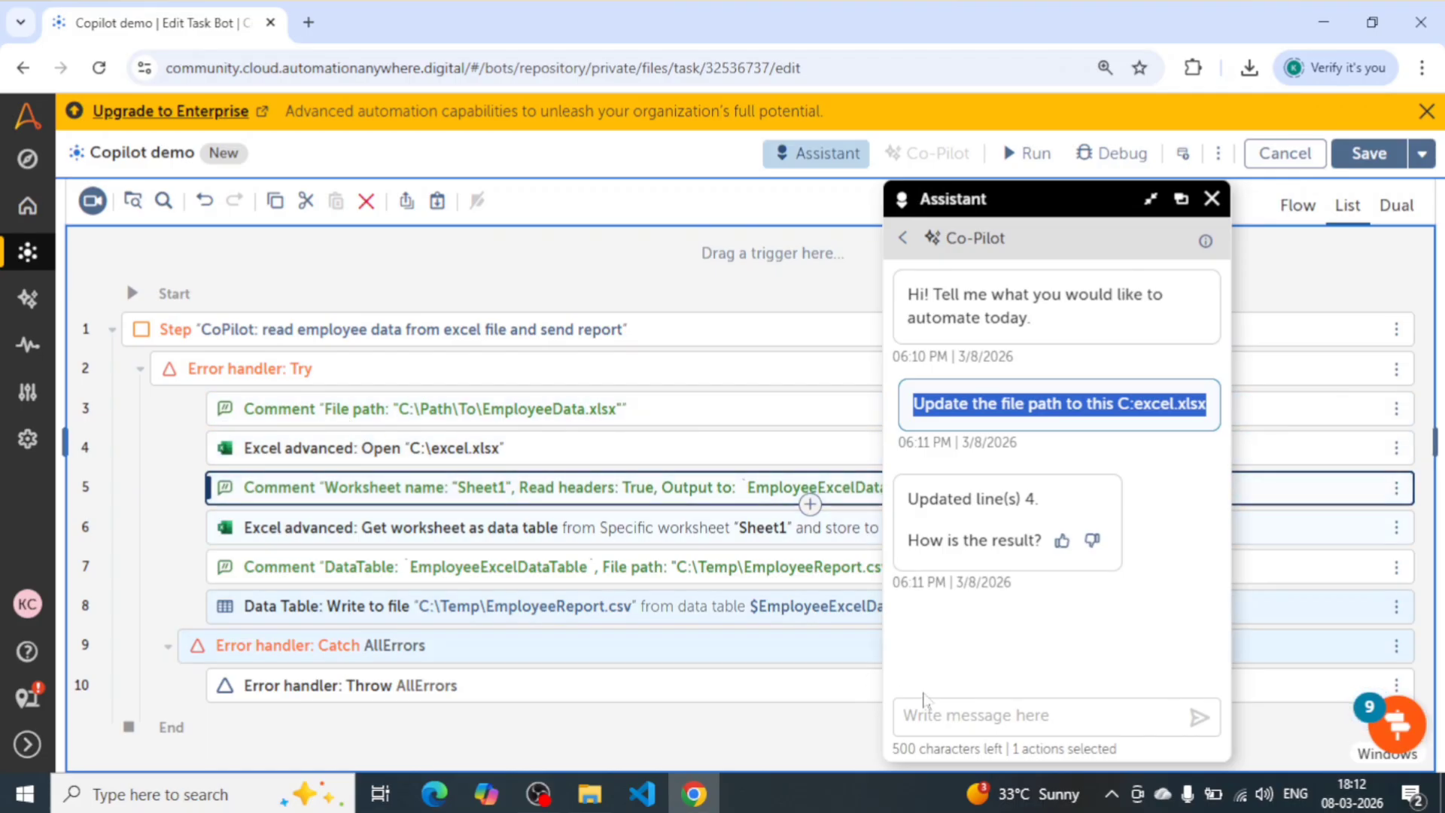
pyautogui.click(927, 715)
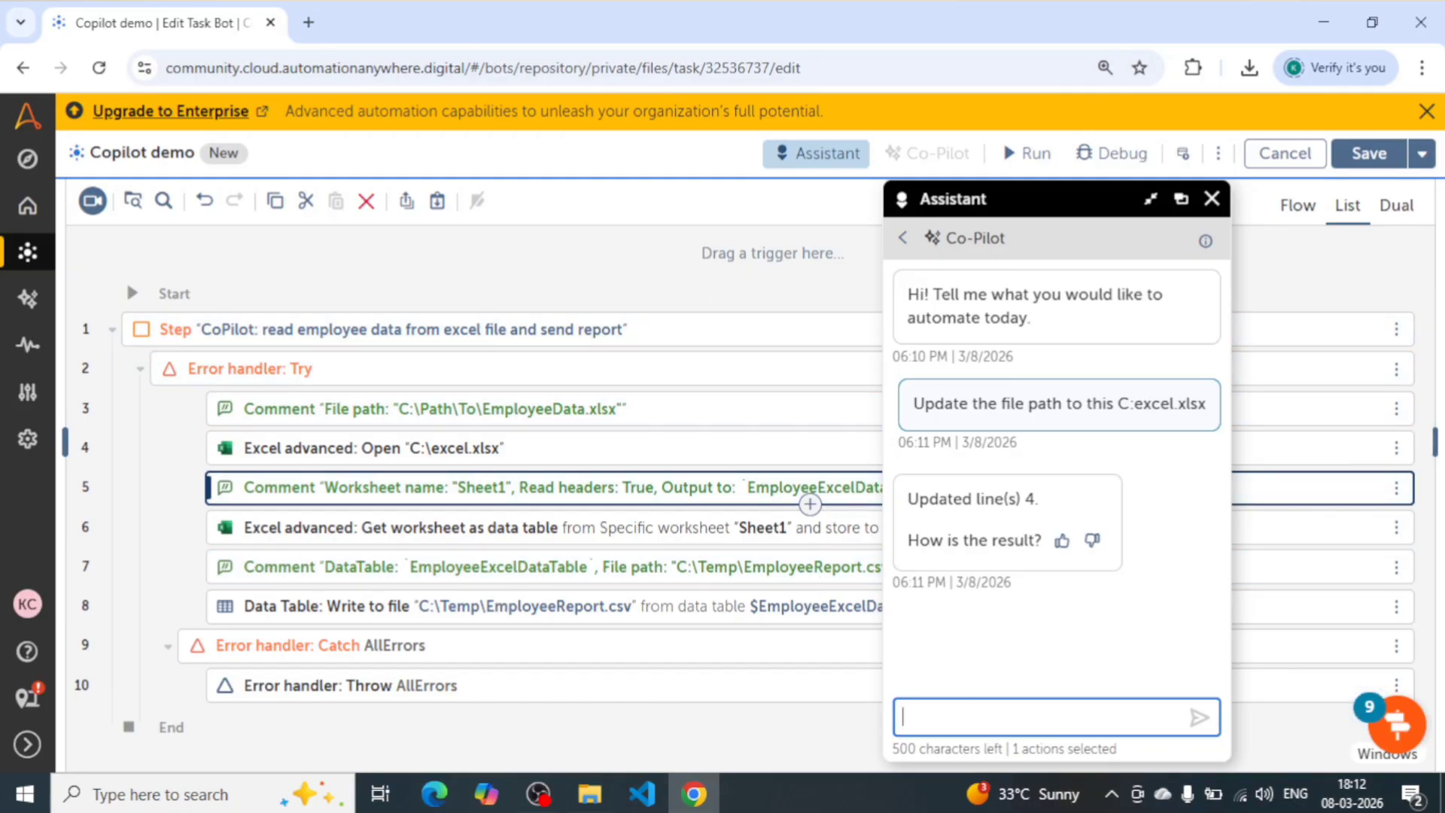
pyautogui.write('/ex')
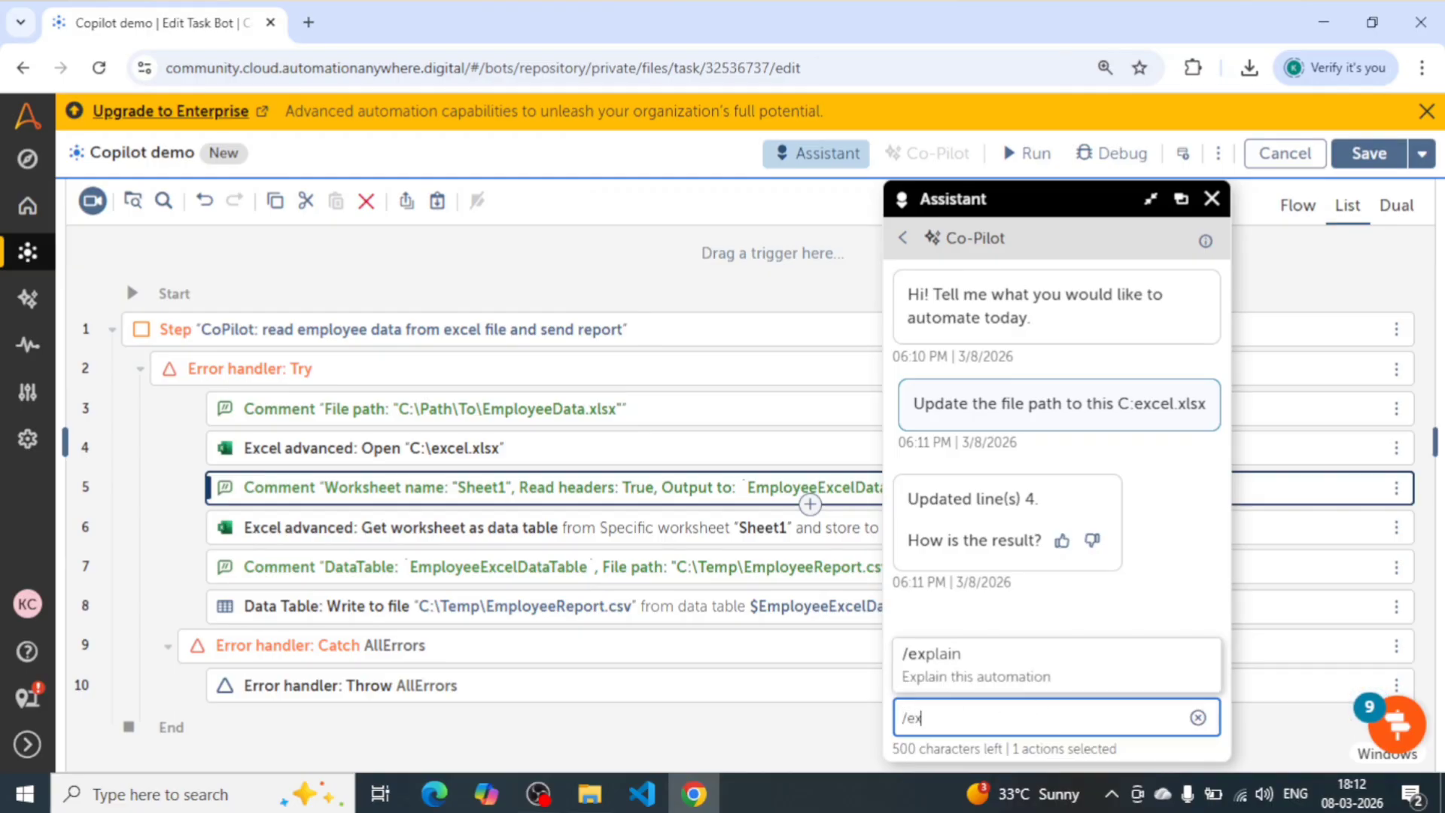
pyautogui.click(992, 664)
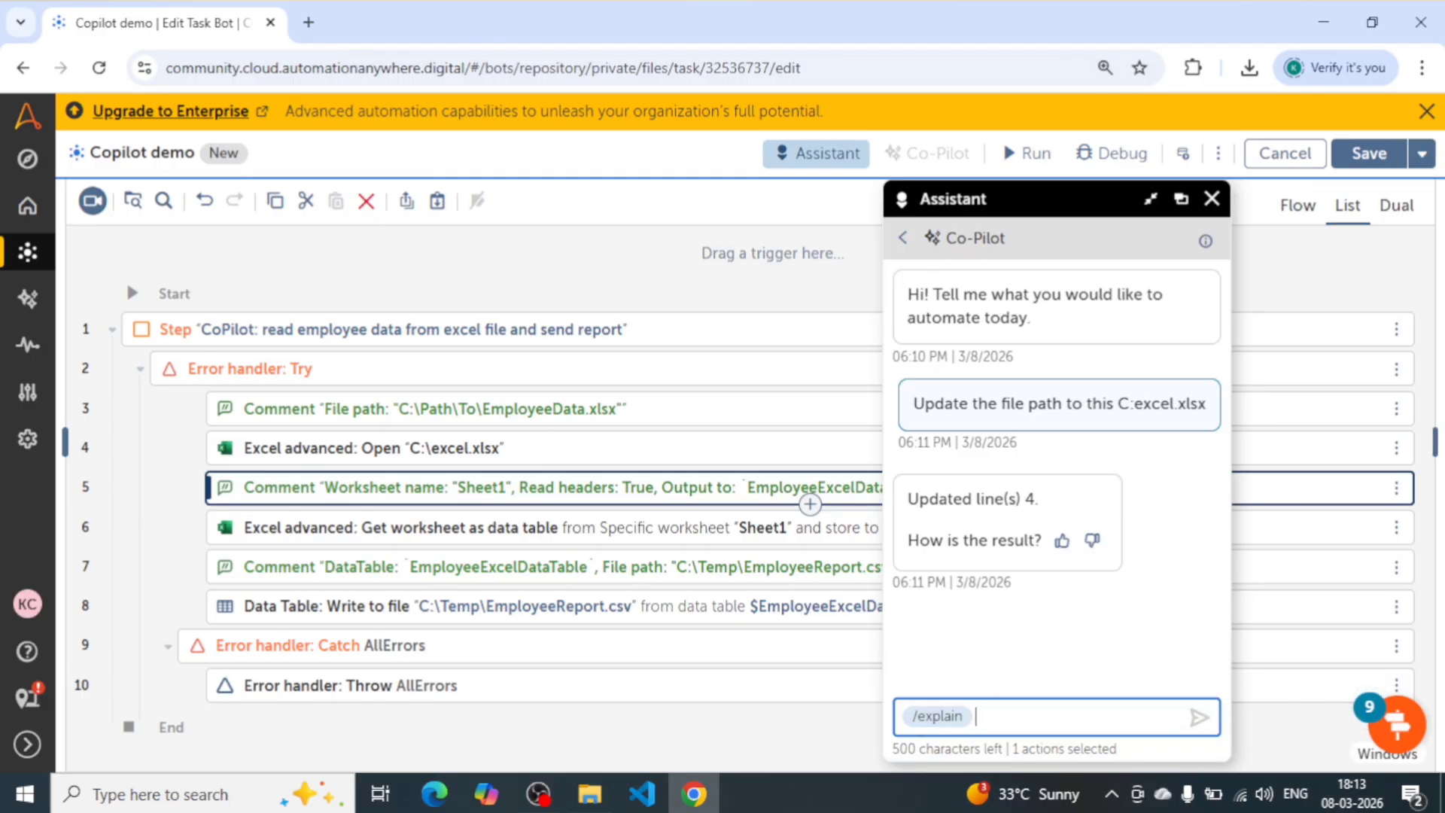
pyautogui.press('Return')
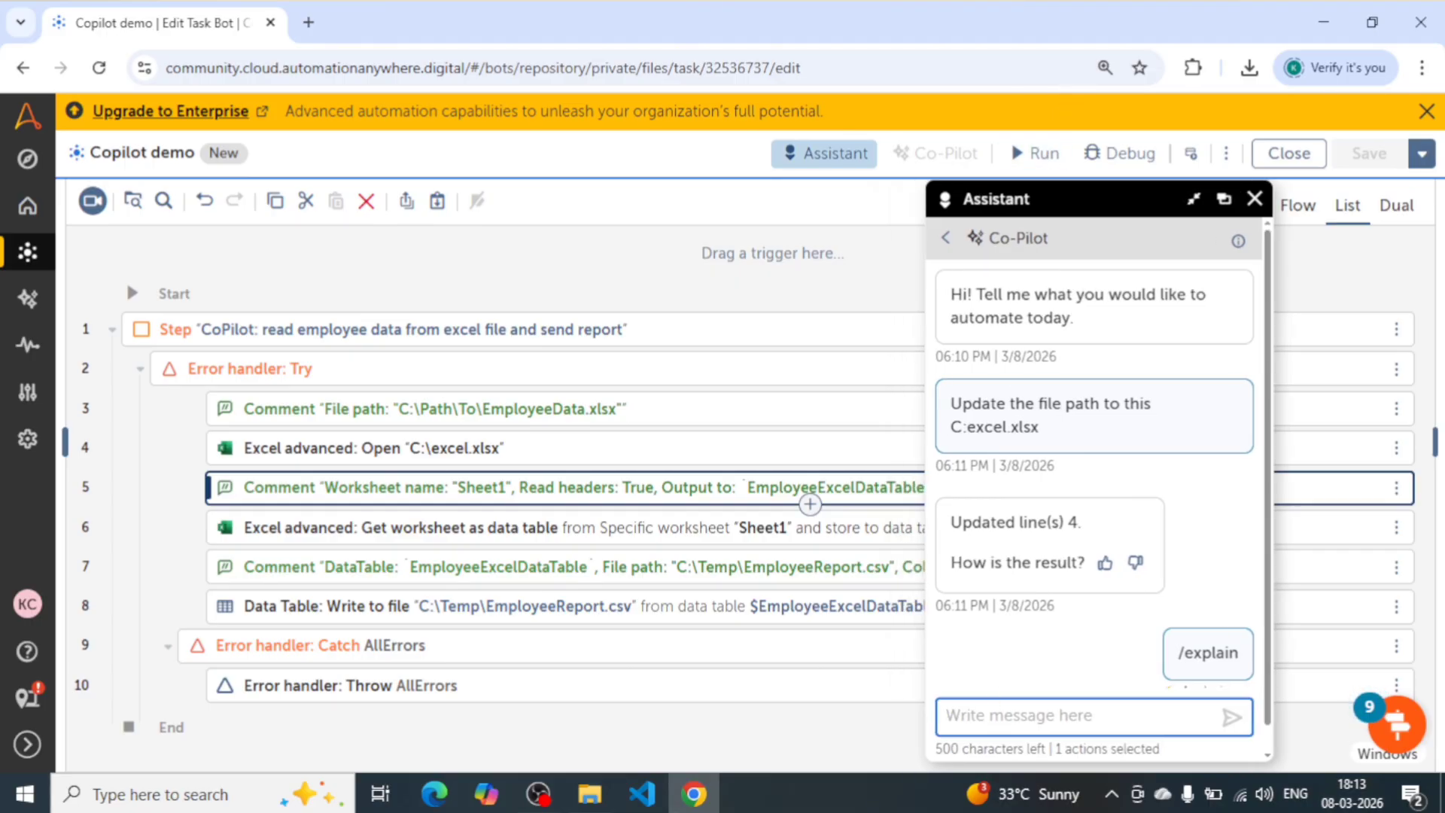
# - Send Co-Pilot "/explain this automation" with the line 5 comment still selected, and check its answer
pyautogui.click(992, 714)
pyautogui.write('/')
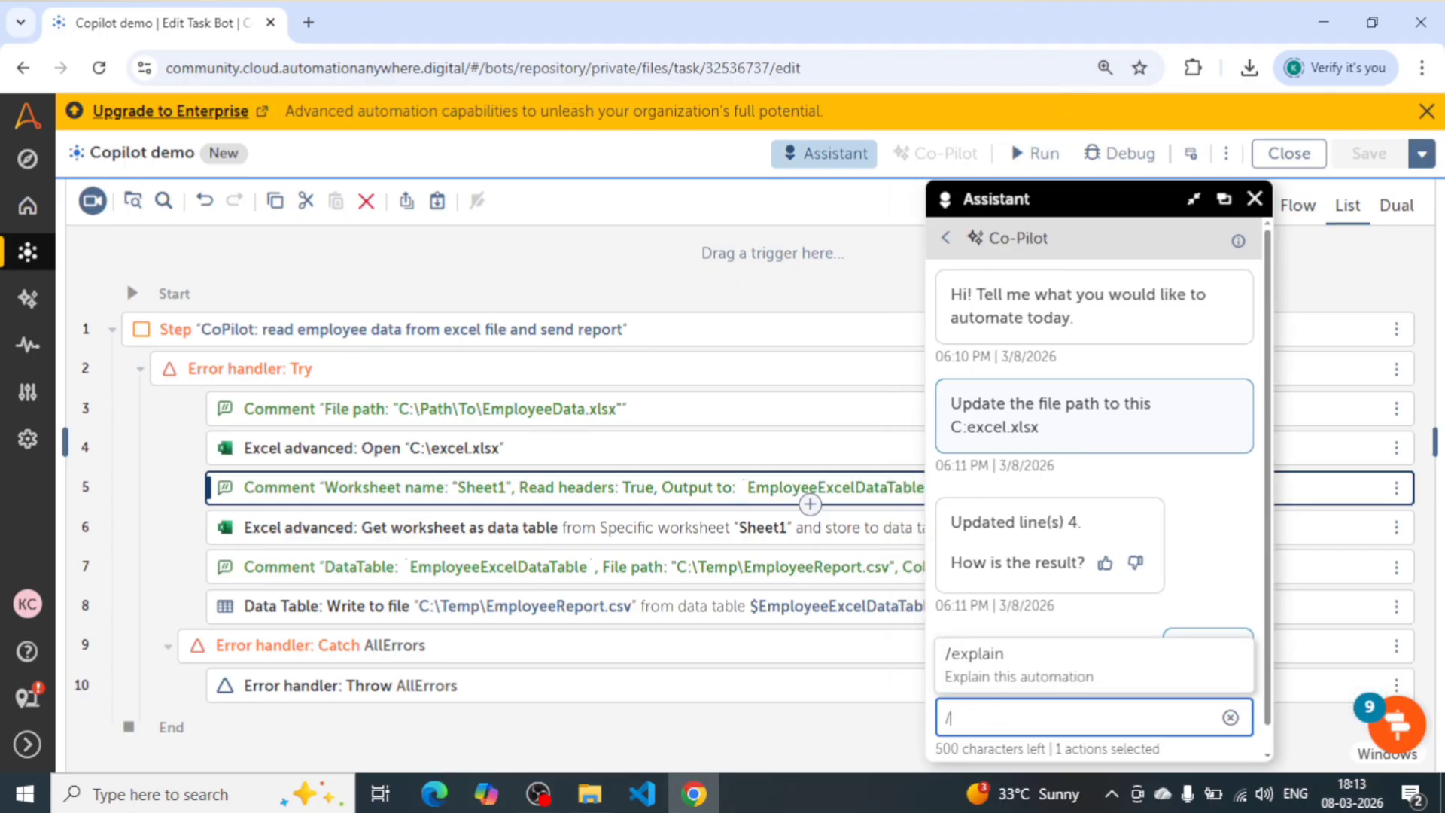
pyautogui.click(979, 662)
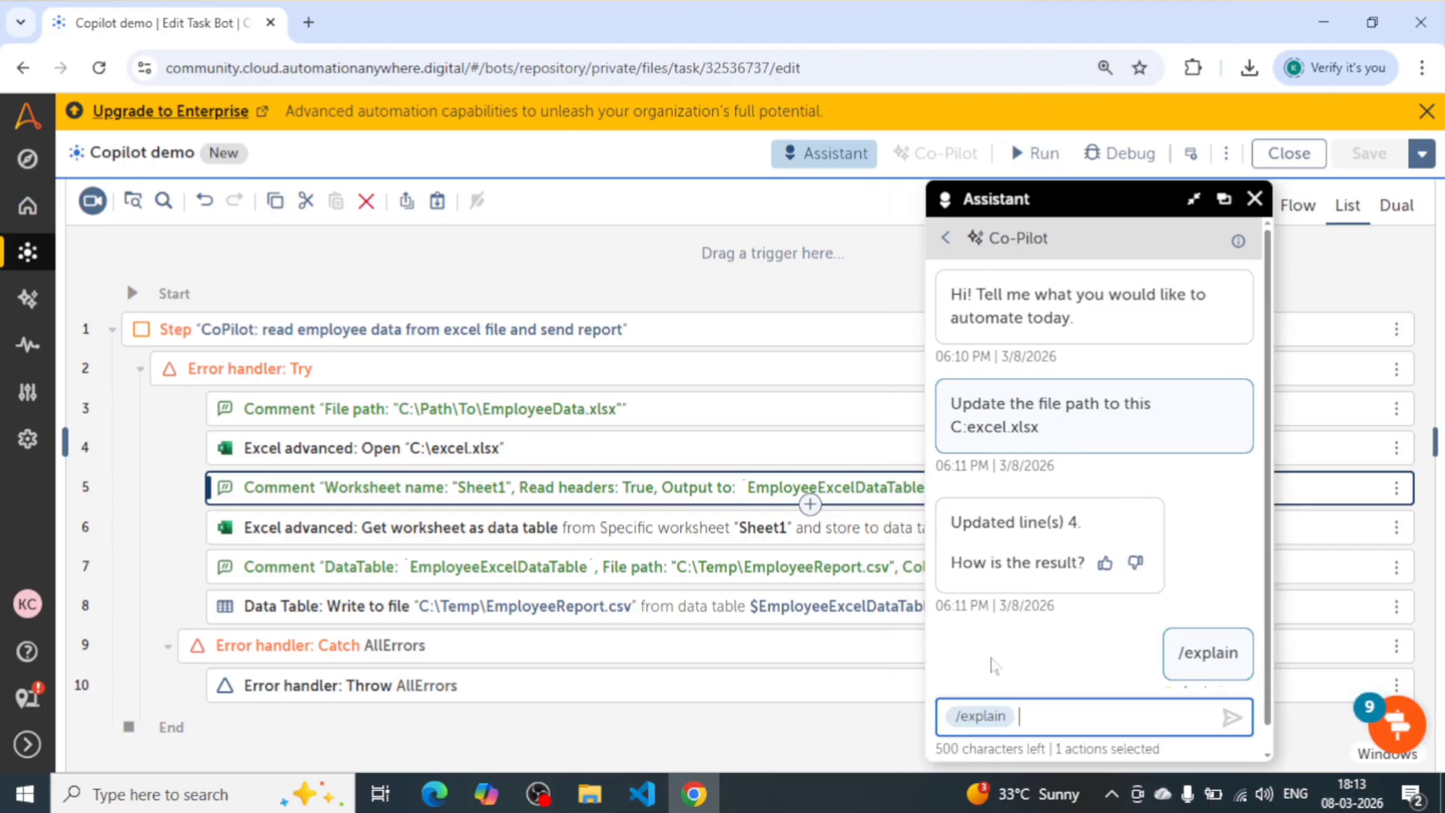
pyautogui.write('this automat')
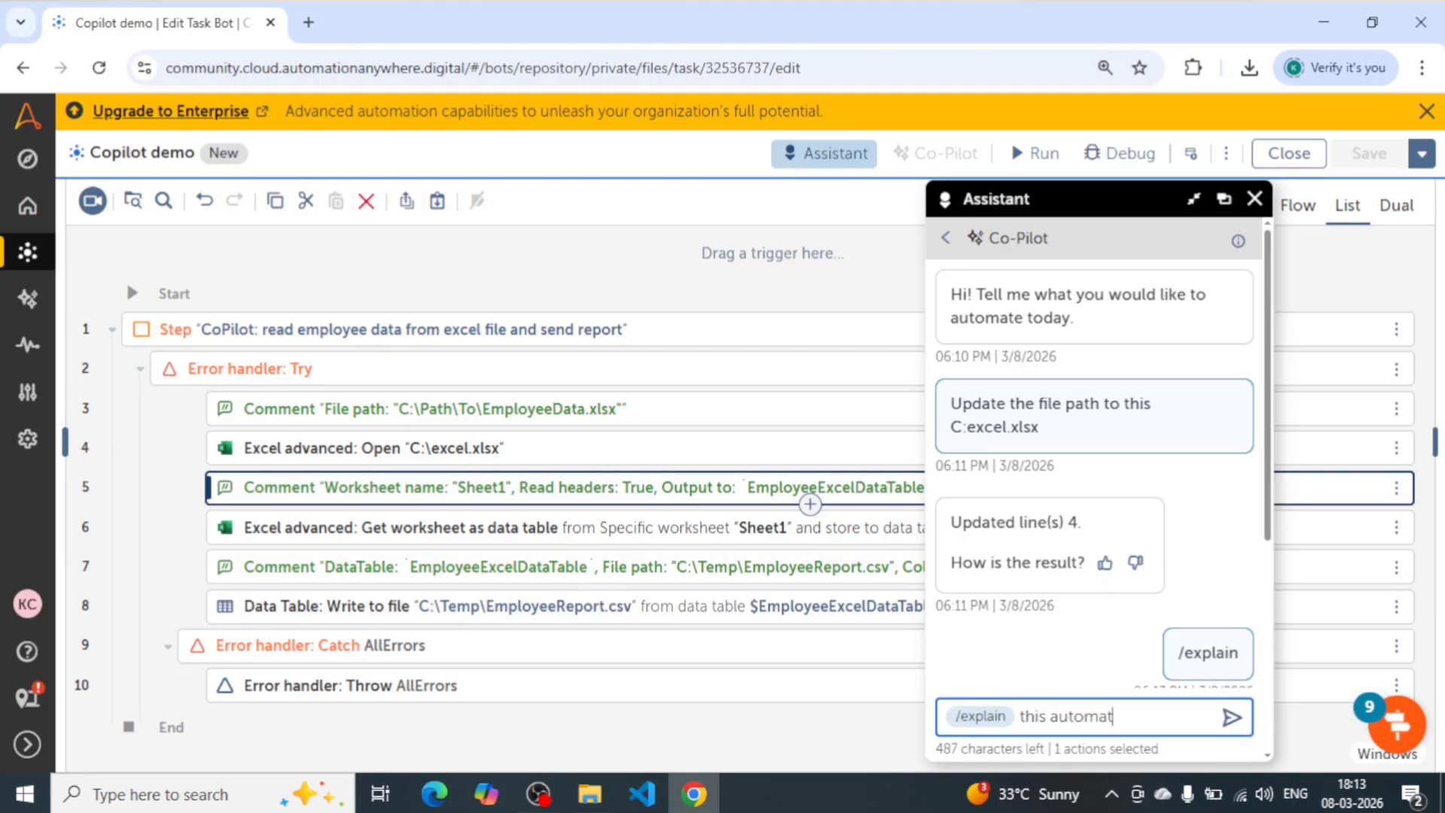
pyautogui.write('ion')
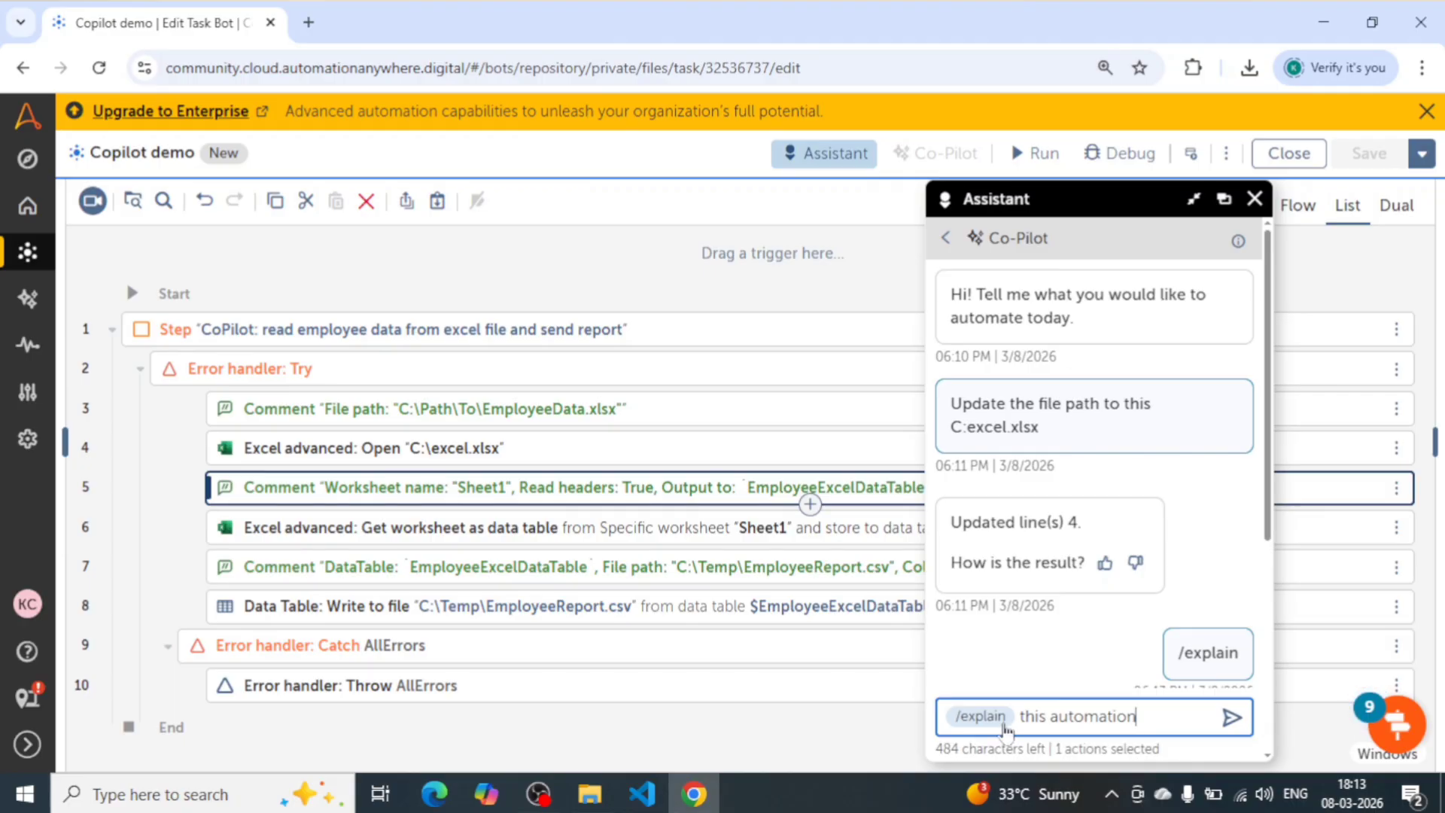
pyautogui.click(978, 721)
pyautogui.click(987, 666)
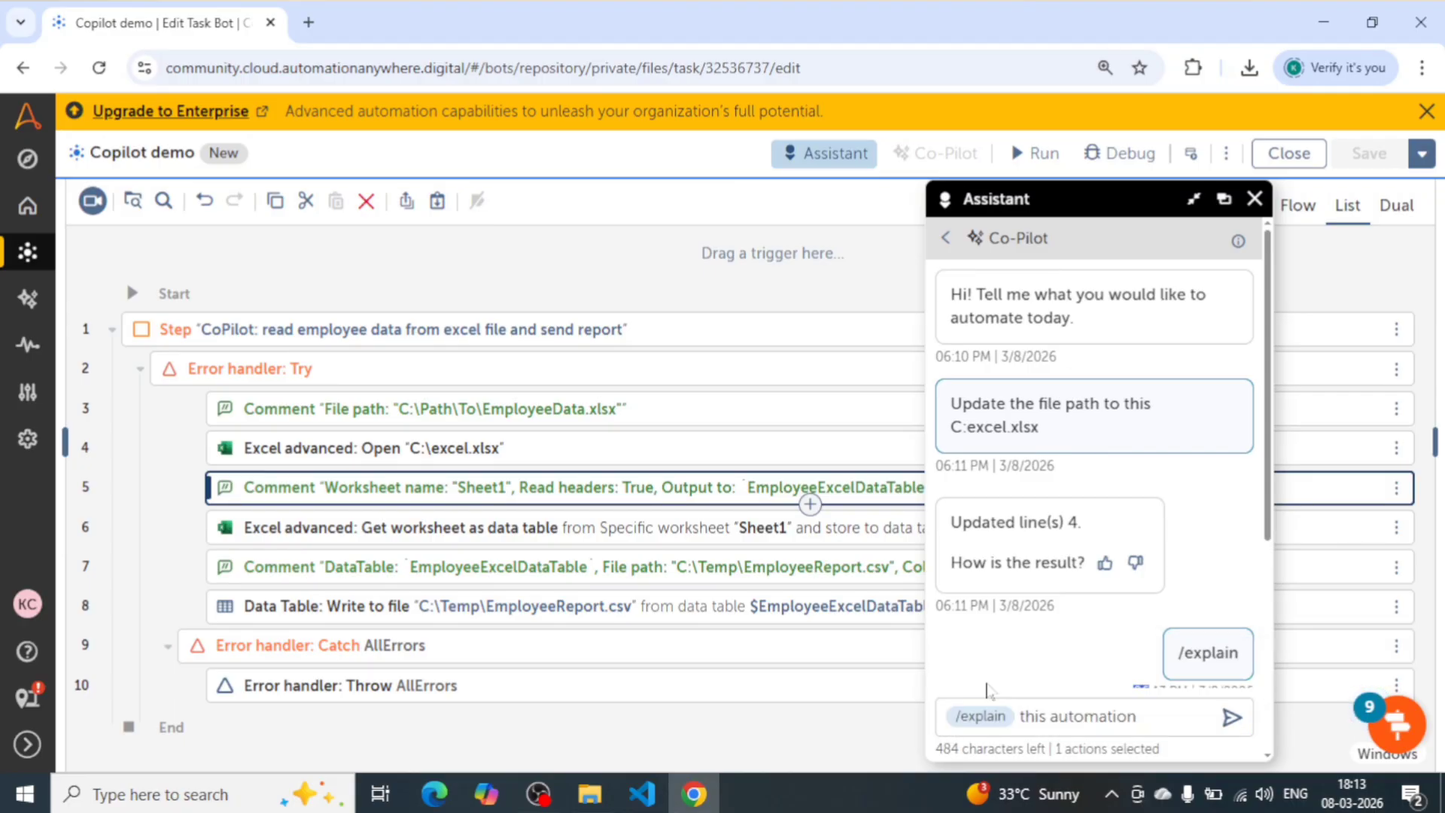
pyautogui.click(1232, 717)
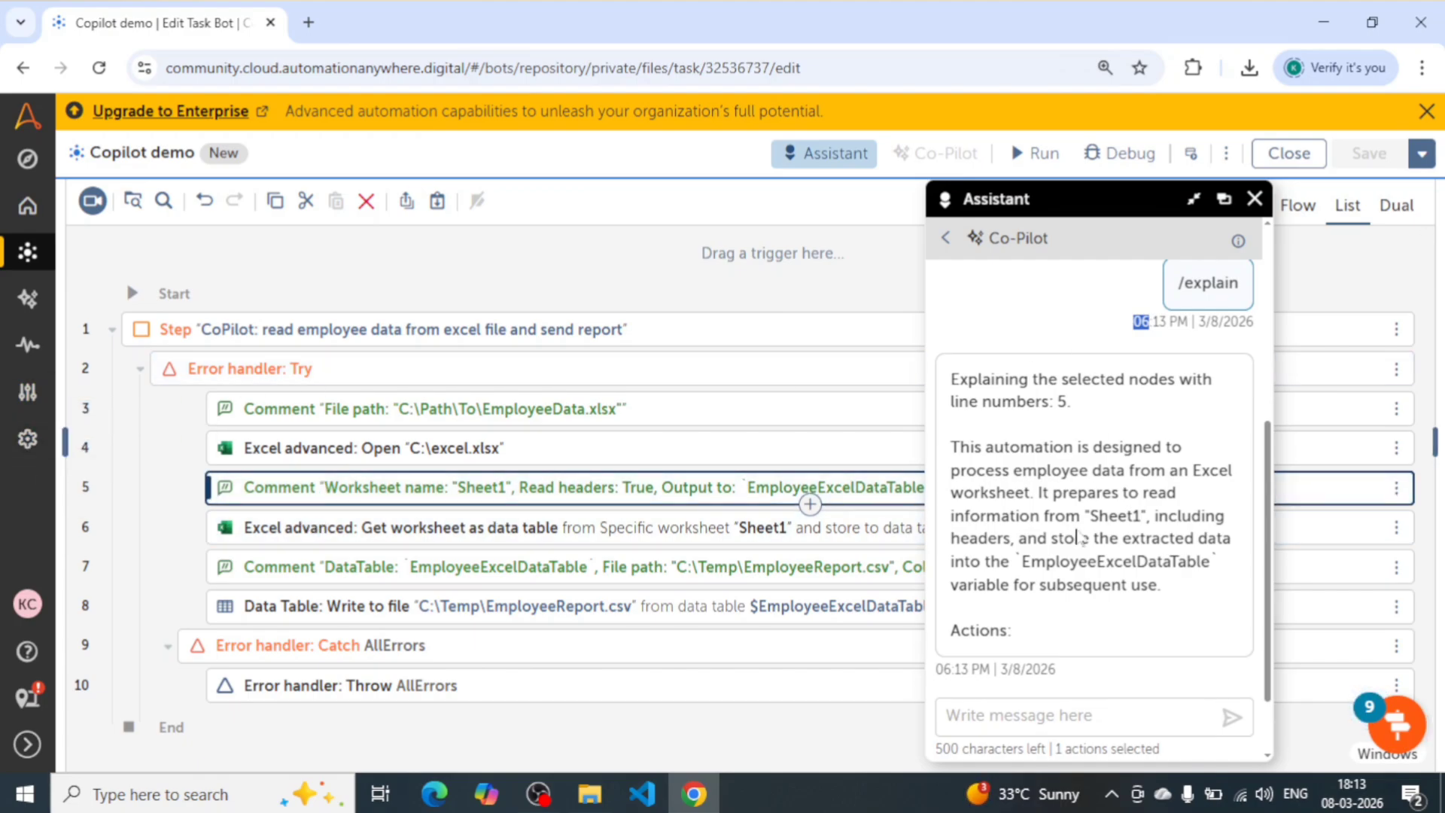
pyautogui.scroll(-1, 1077, 536)
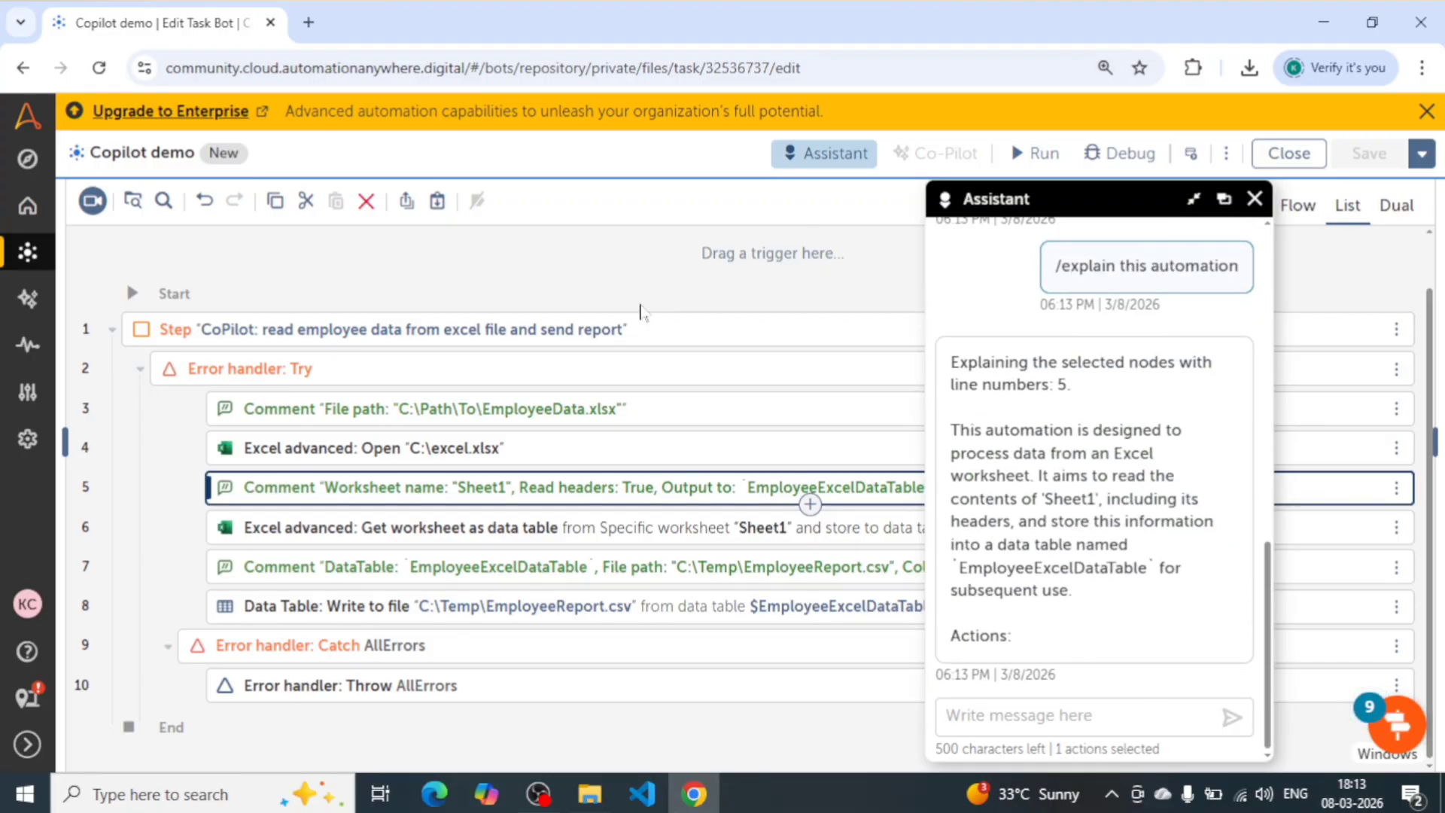
# - Clear the action selection, send Co-Pilot /explain for the entire automation, and read through the explanation
pyautogui.click(426, 284)
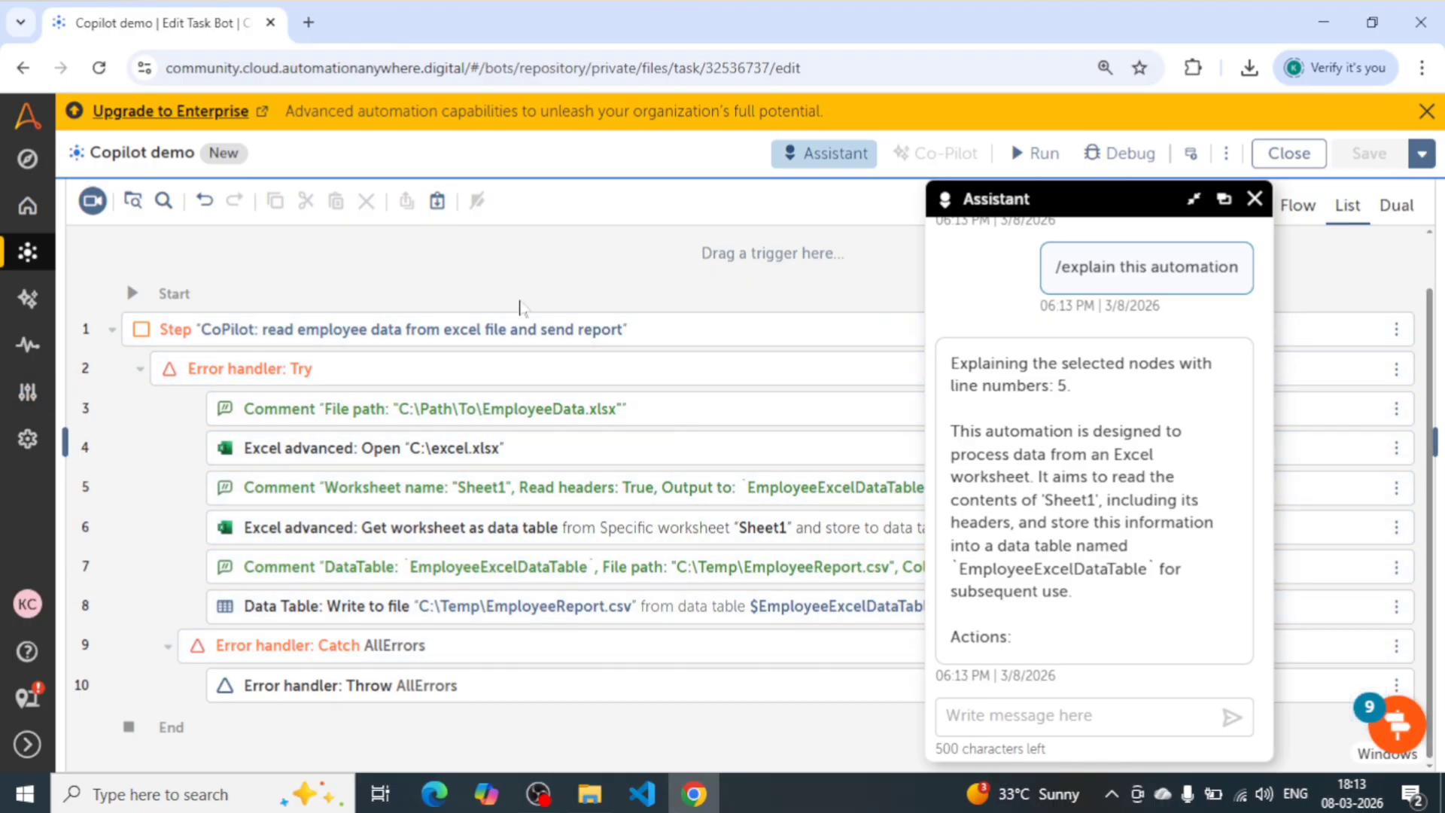
pyautogui.click(1069, 717)
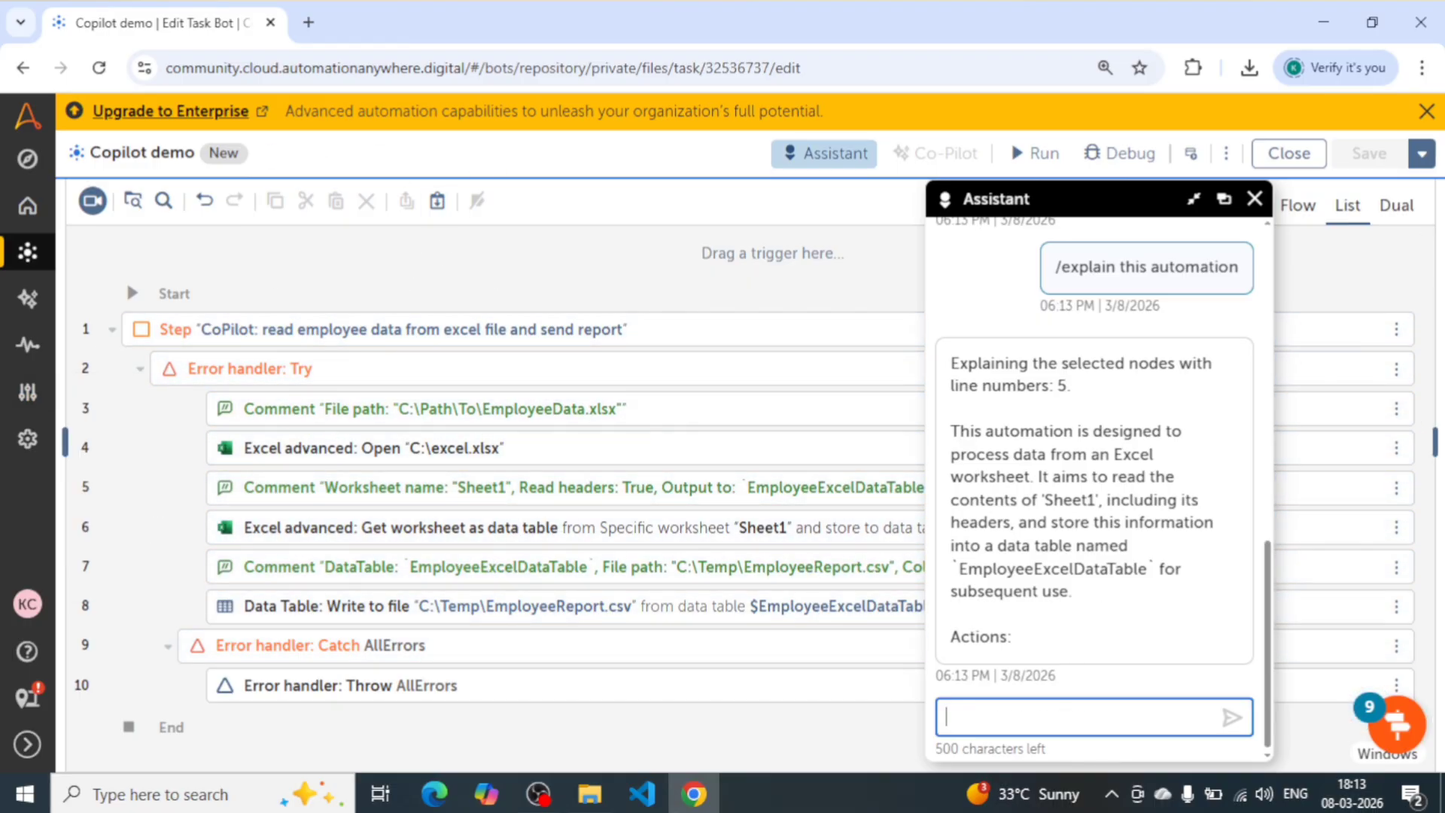
pyautogui.write('/')
pyautogui.press('Down')
pyautogui.press('Return')
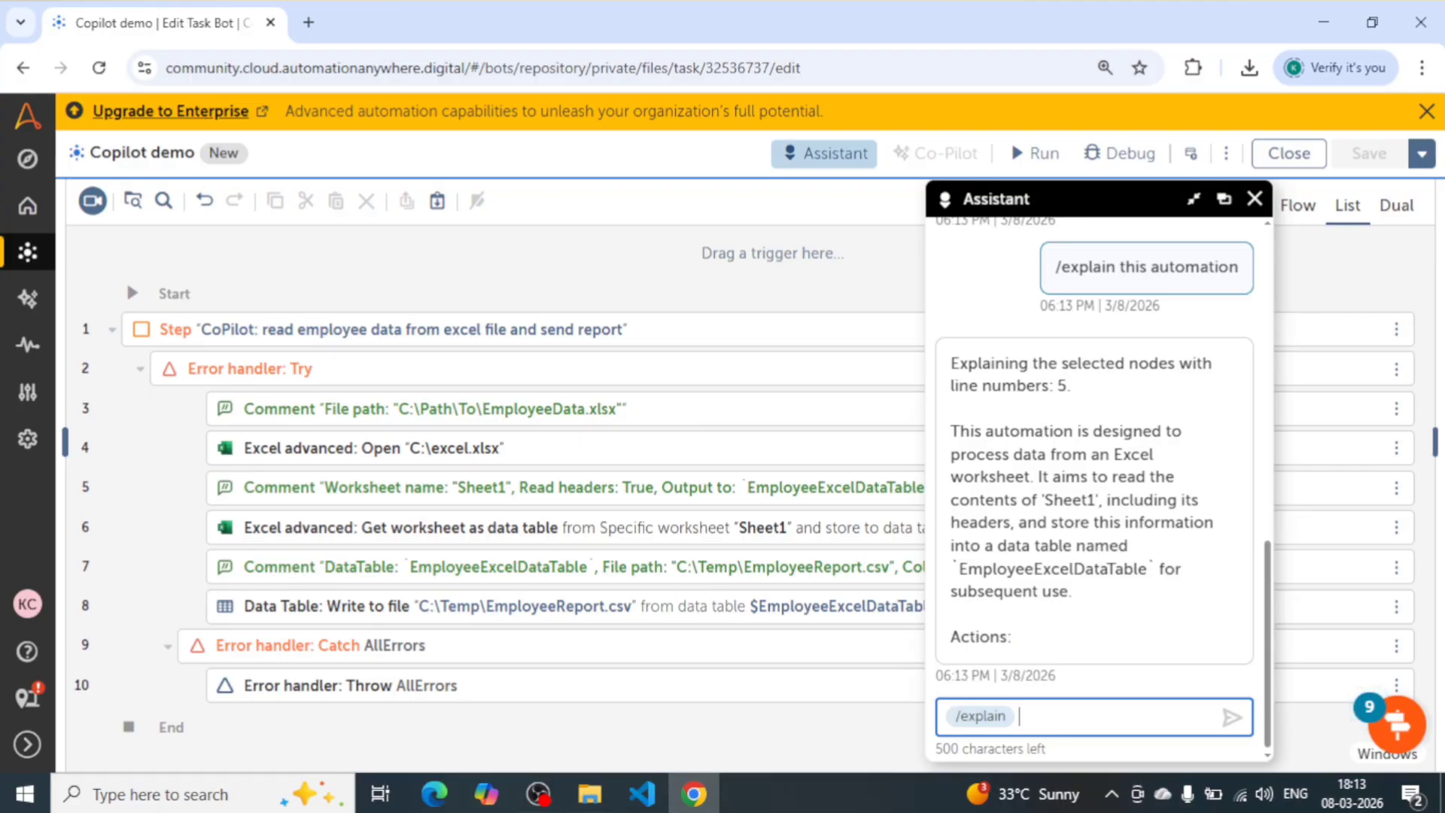
pyautogui.press('Return')
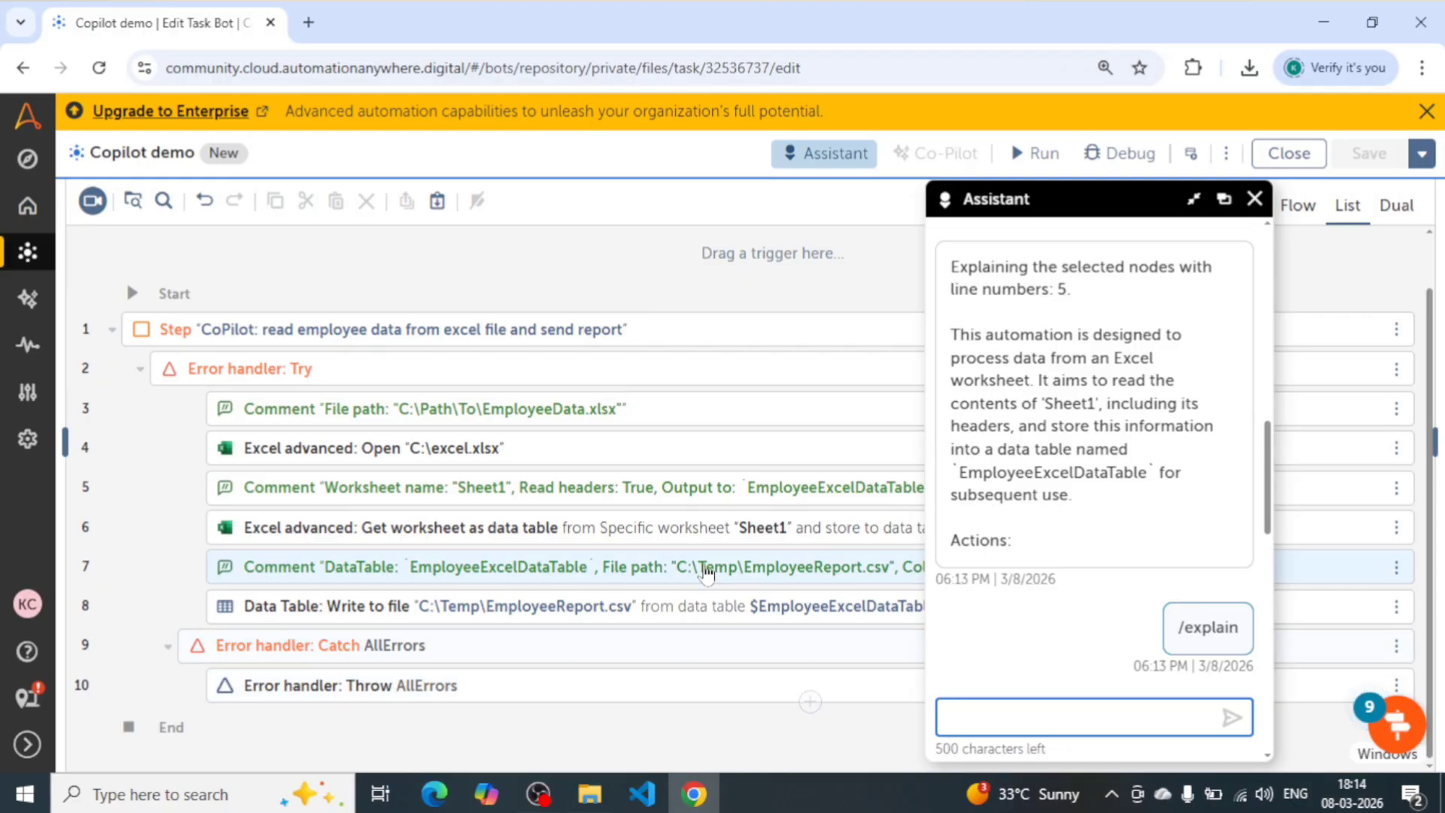
pyautogui.scroll(-5, 1015, 618)
pyautogui.scroll(-1, 1015, 617)
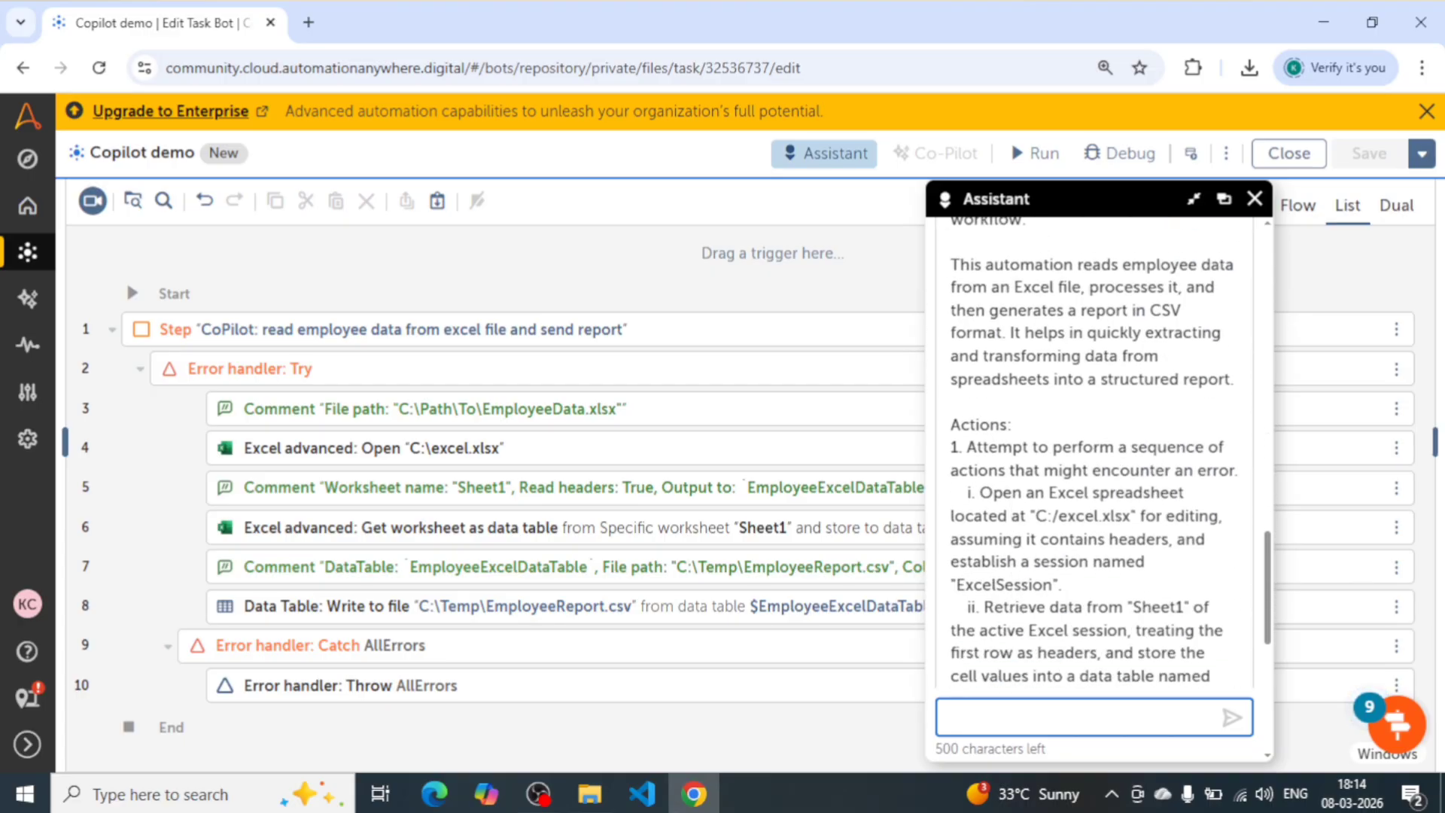
pyautogui.scroll(3, 1016, 617)
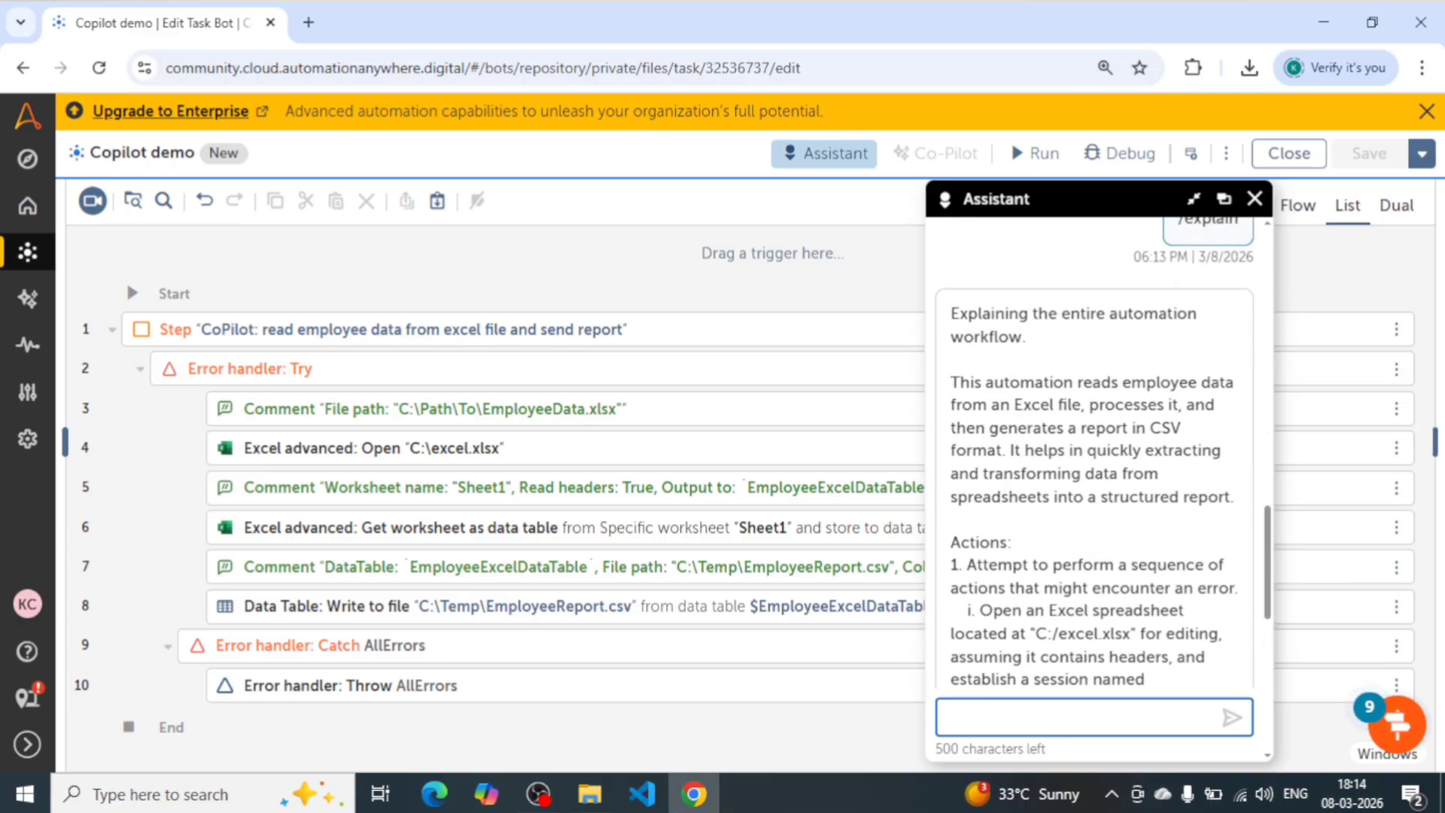
pyautogui.click(1068, 354)
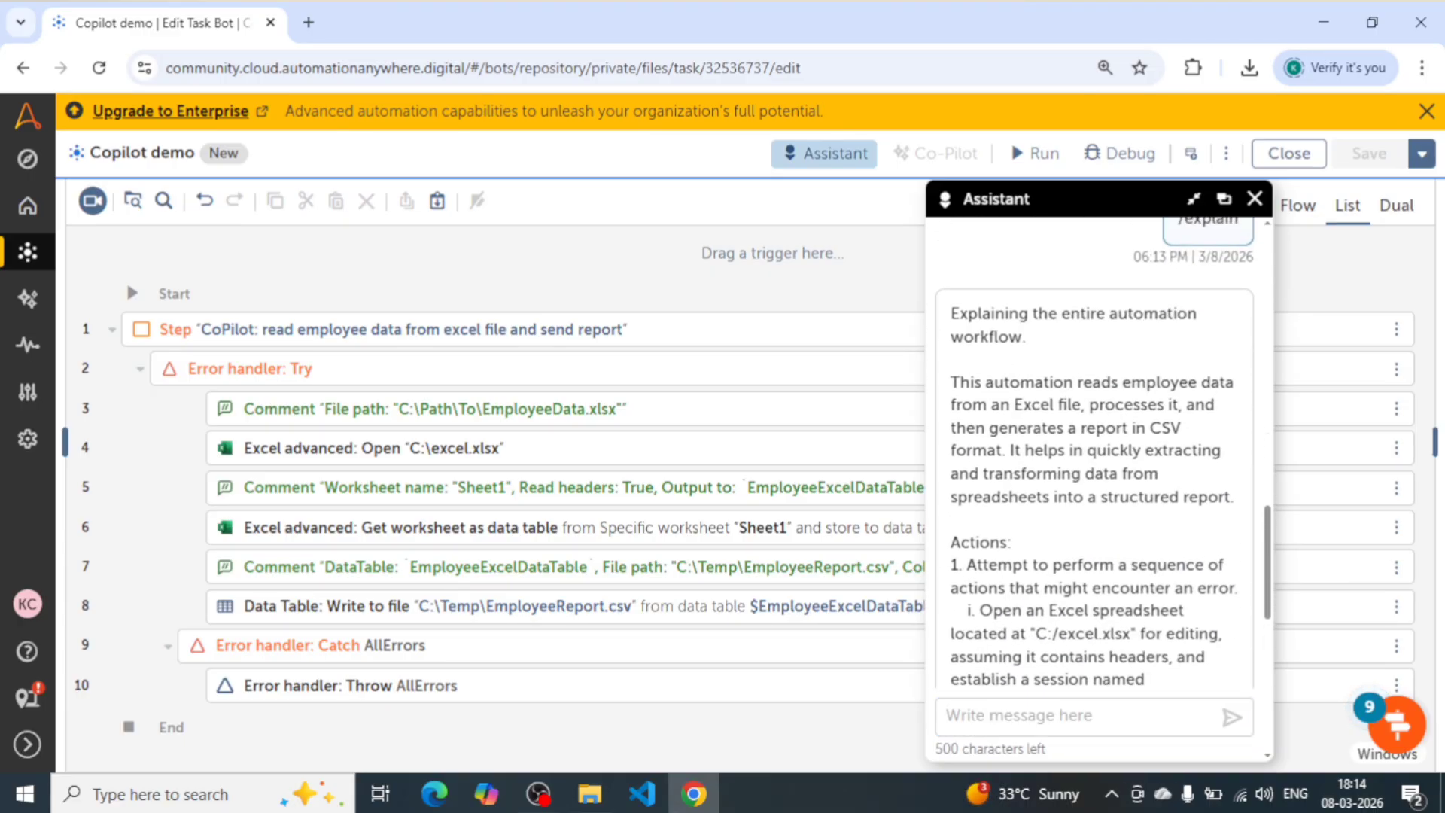
pyautogui.moveTo(960, 382); pyautogui.dragTo(1154, 450)
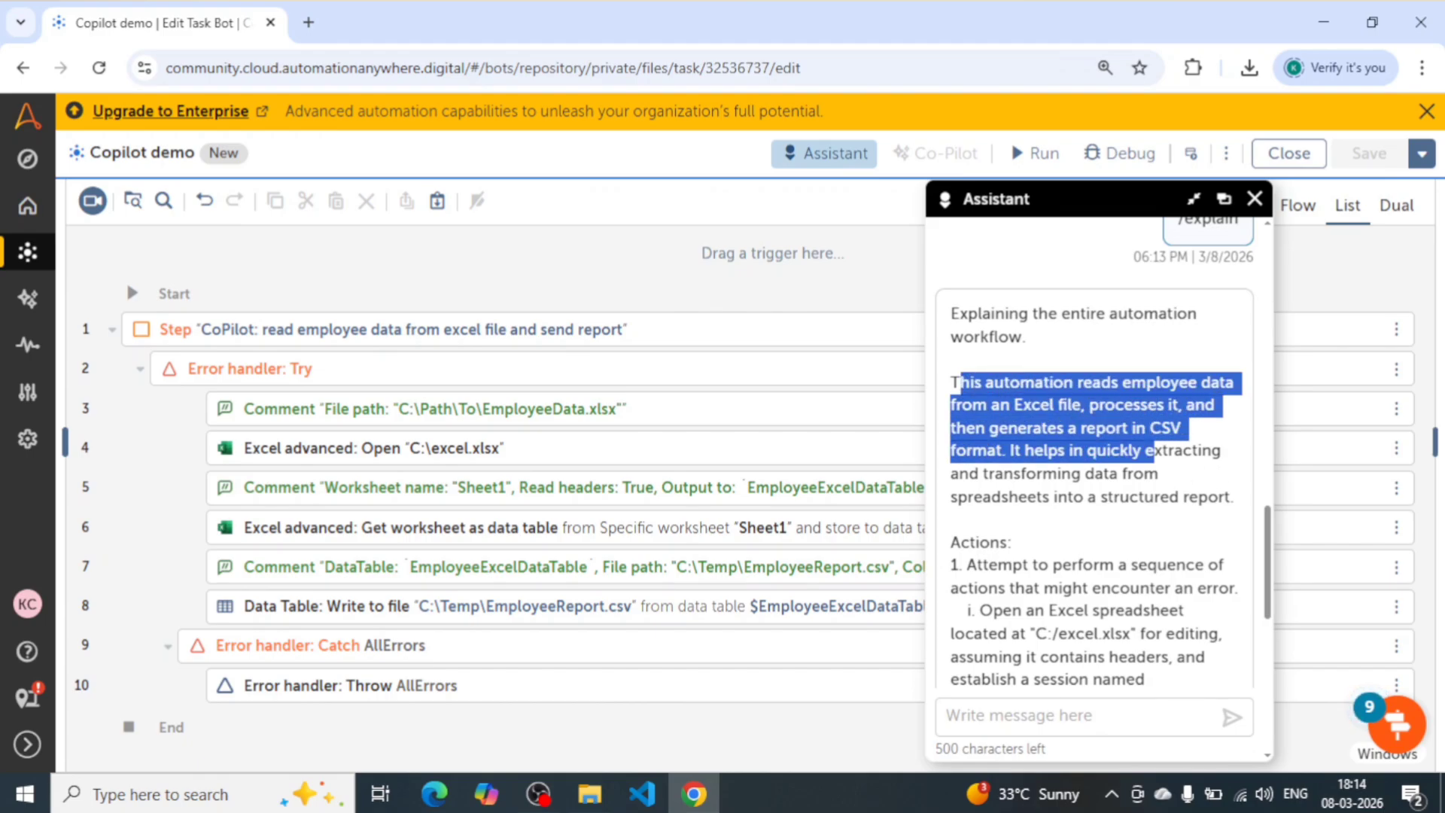
pyautogui.click(1073, 472)
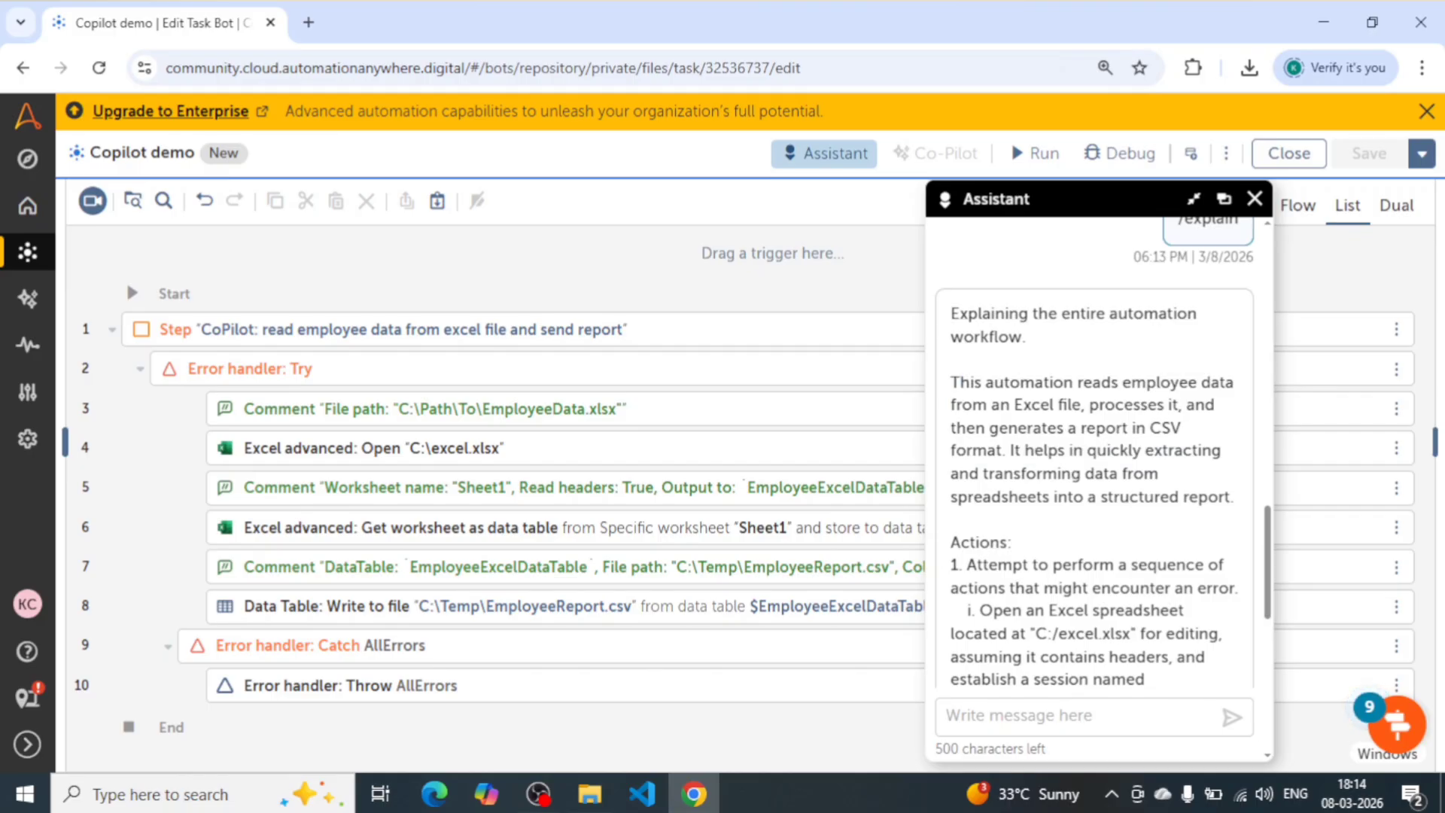
# - Read the closing summary sentence and the first listed actions in Co-Pilot's explanation of the whole automation, highlighting the passages being read
pyautogui.moveTo(1015, 450); pyautogui.dragTo(1238, 501)
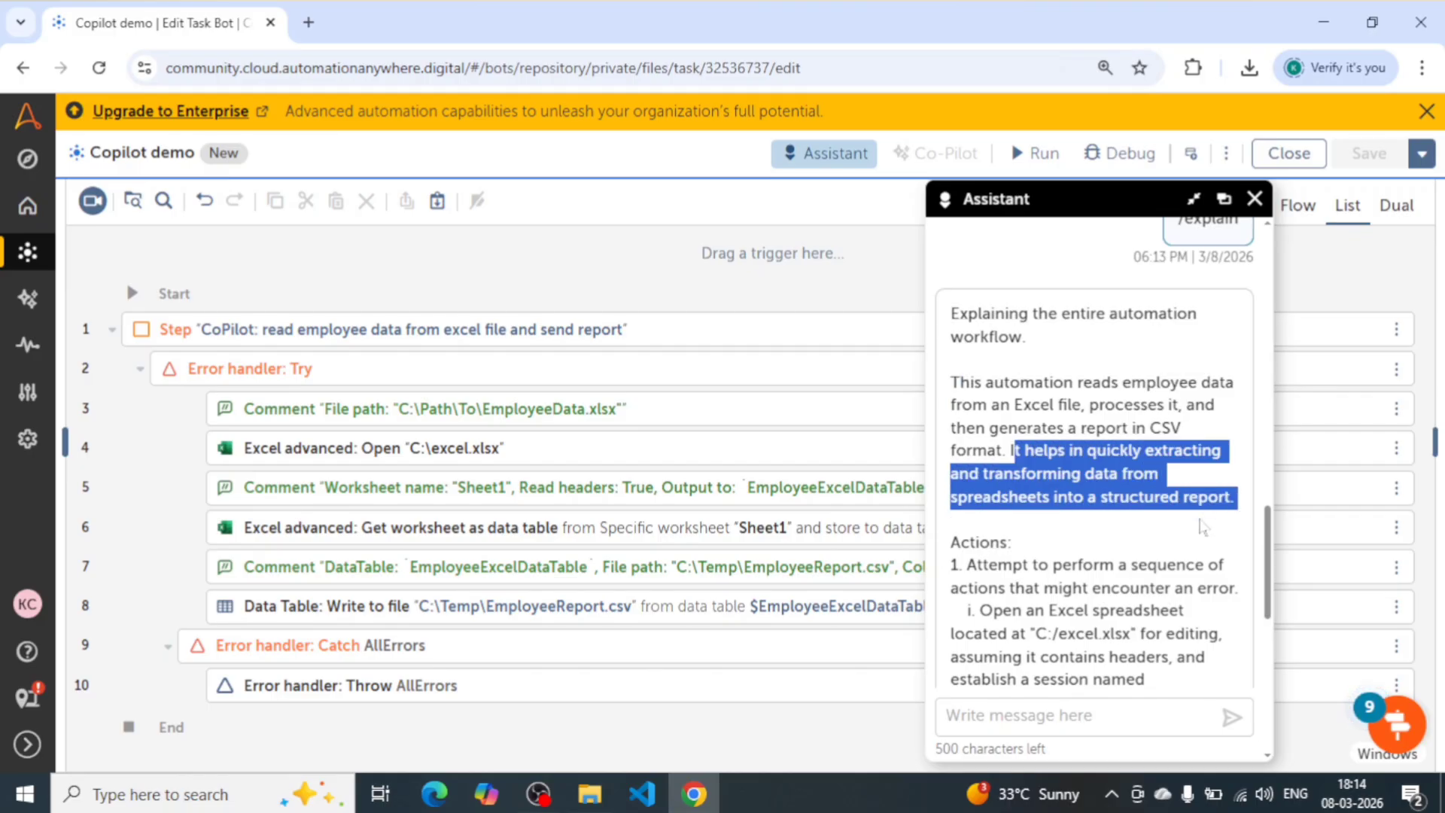
pyautogui.scroll(-2, 1090, 525)
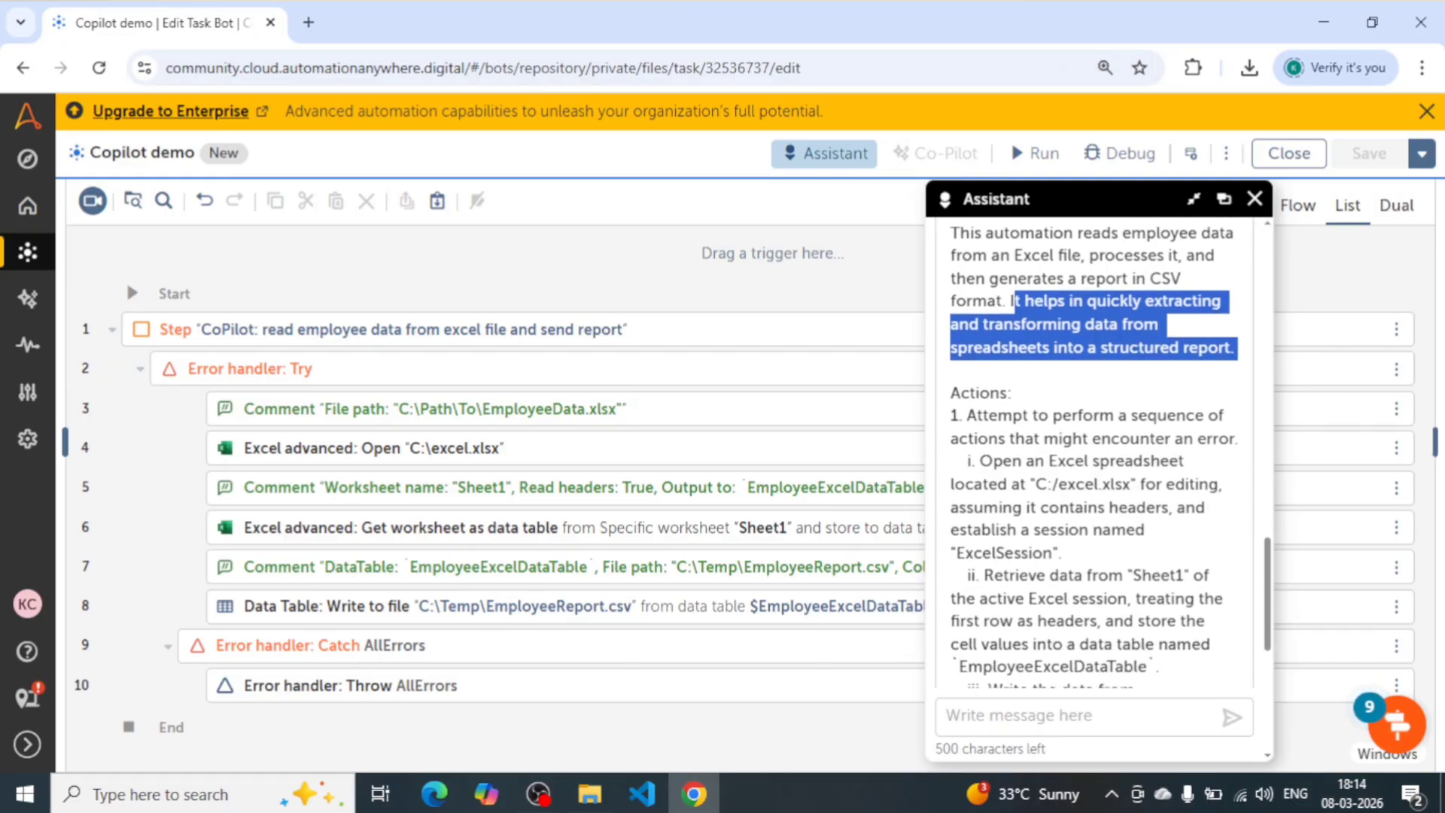
pyautogui.moveTo(950, 392); pyautogui.dragTo(1089, 555)
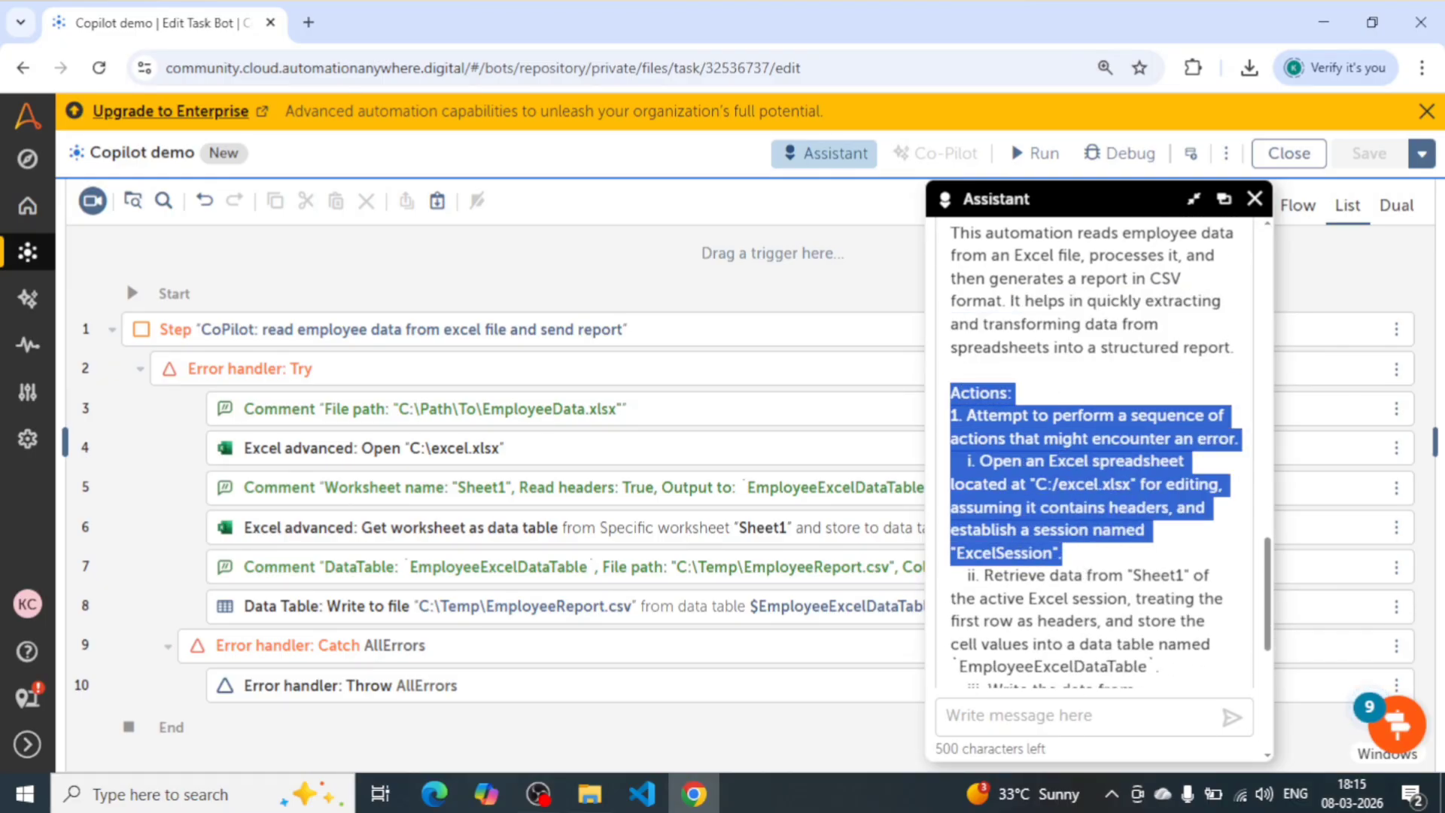
pyautogui.click(962, 436)
pyautogui.moveTo(967, 415); pyautogui.dragTo(1247, 442)
pyautogui.click(1247, 443)
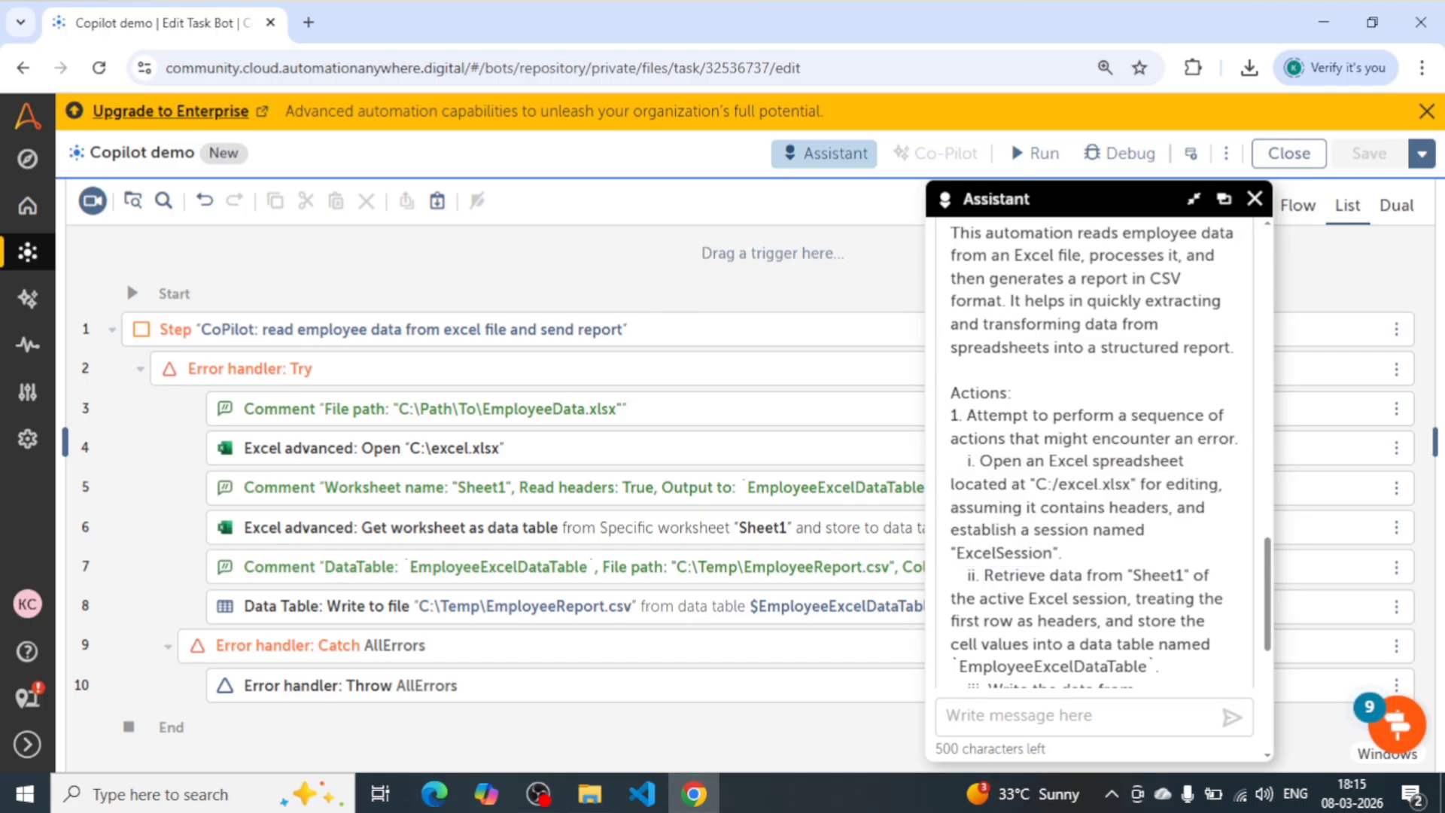
pyautogui.moveTo(980, 460); pyautogui.dragTo(1161, 460)
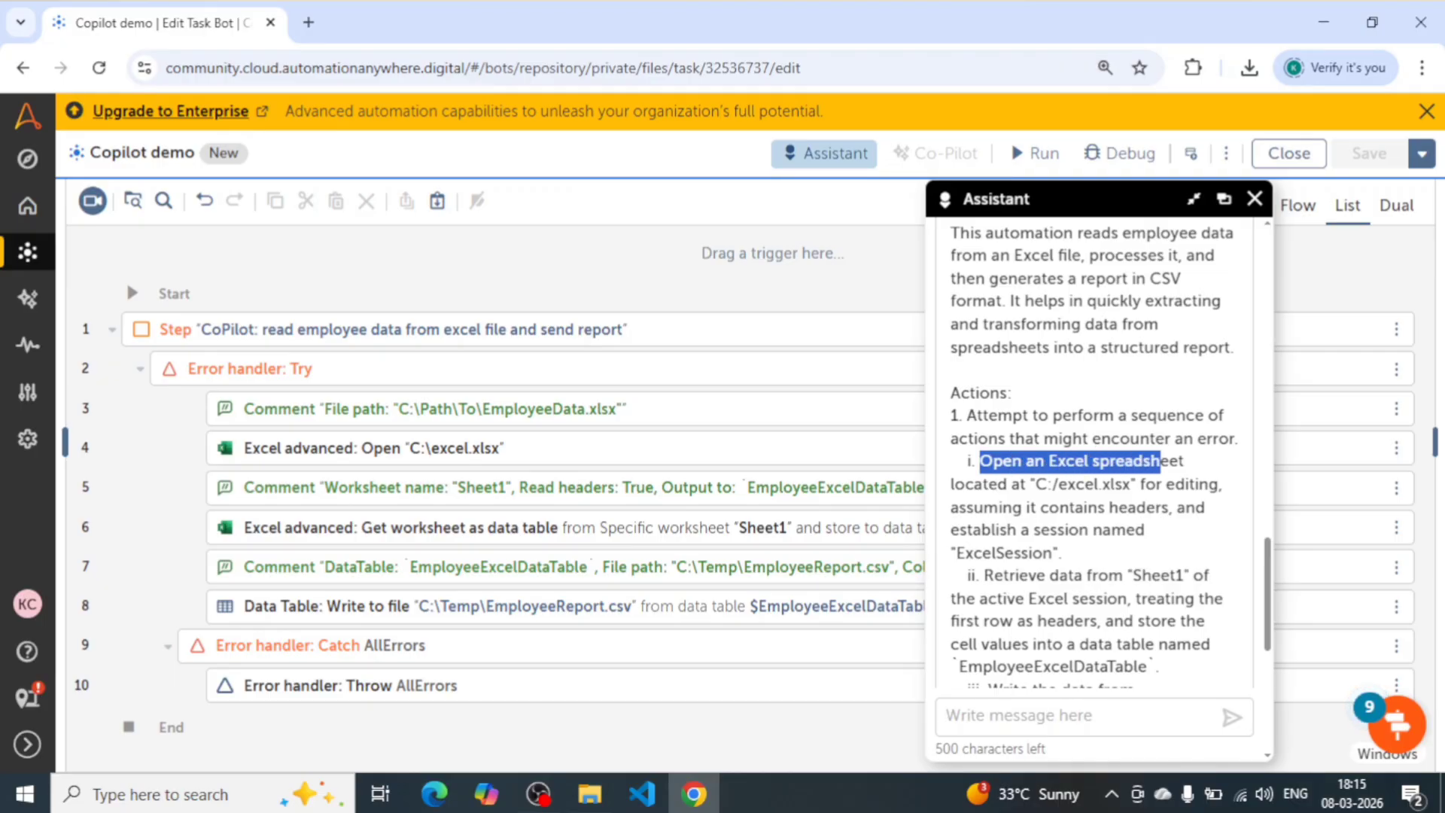
pyautogui.click(1162, 461)
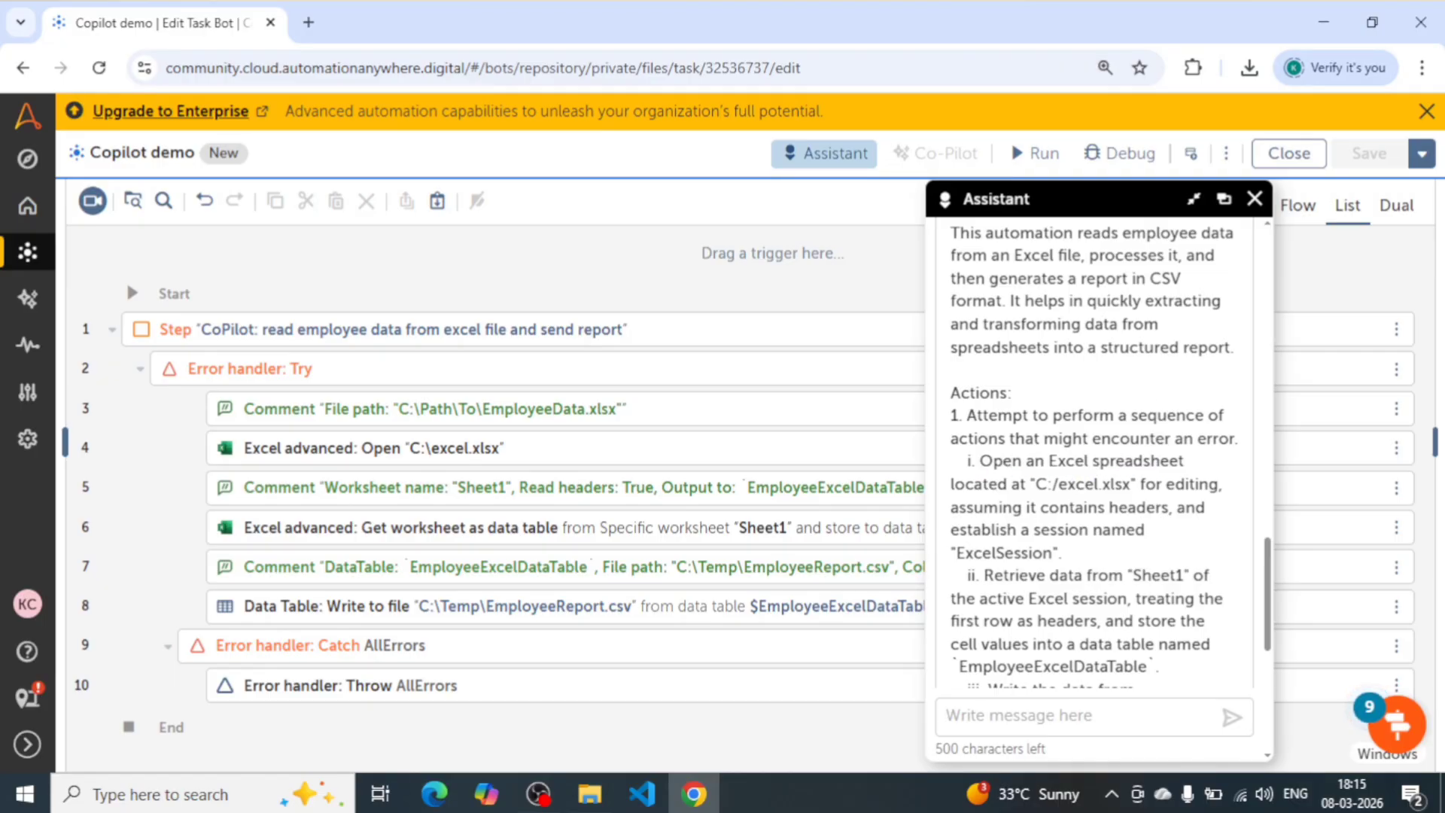
pyautogui.moveTo(1007, 438); pyautogui.dragTo(1150, 438)
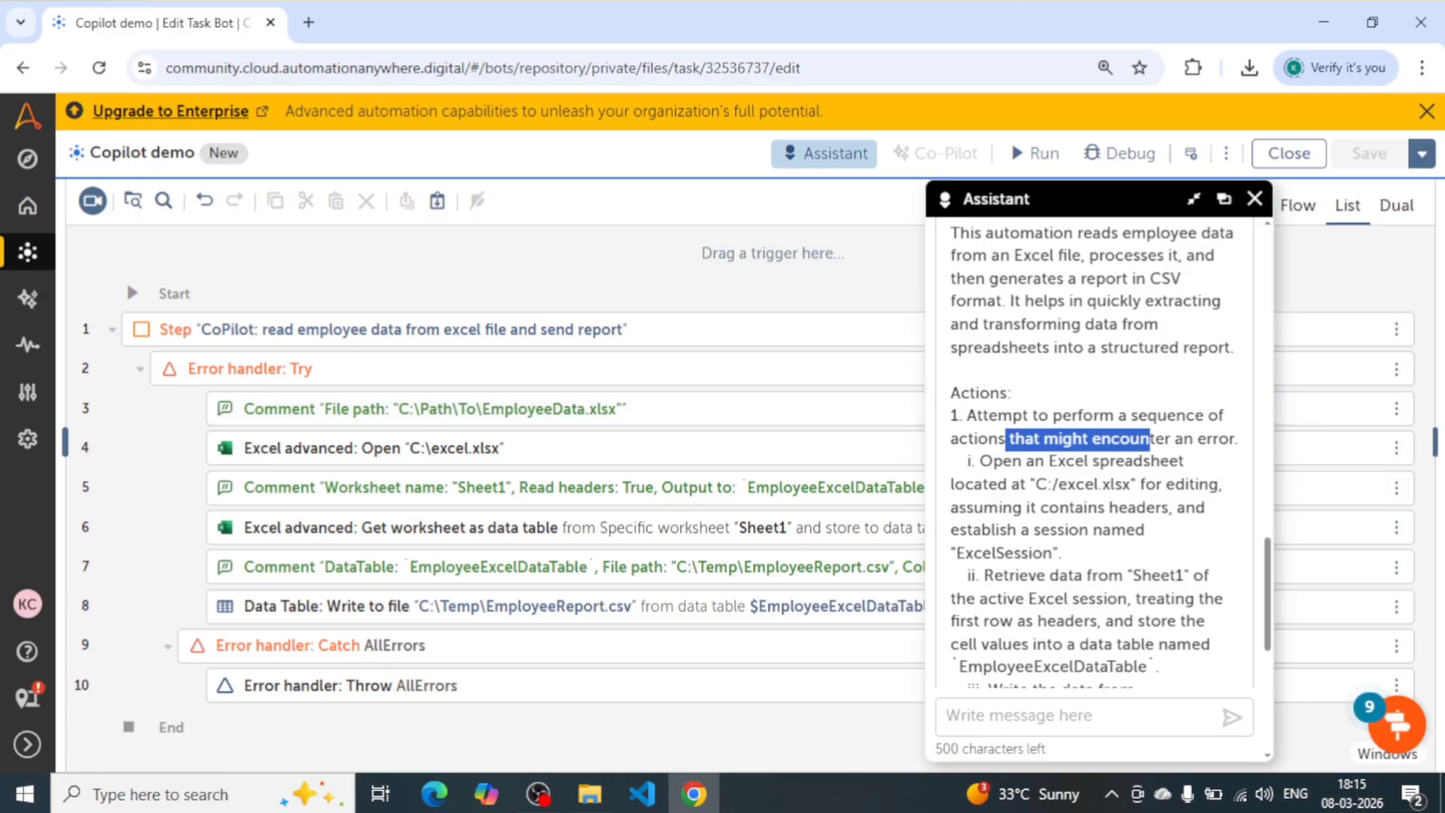
pyautogui.moveTo(1229, 439); pyautogui.dragTo(1033, 439)
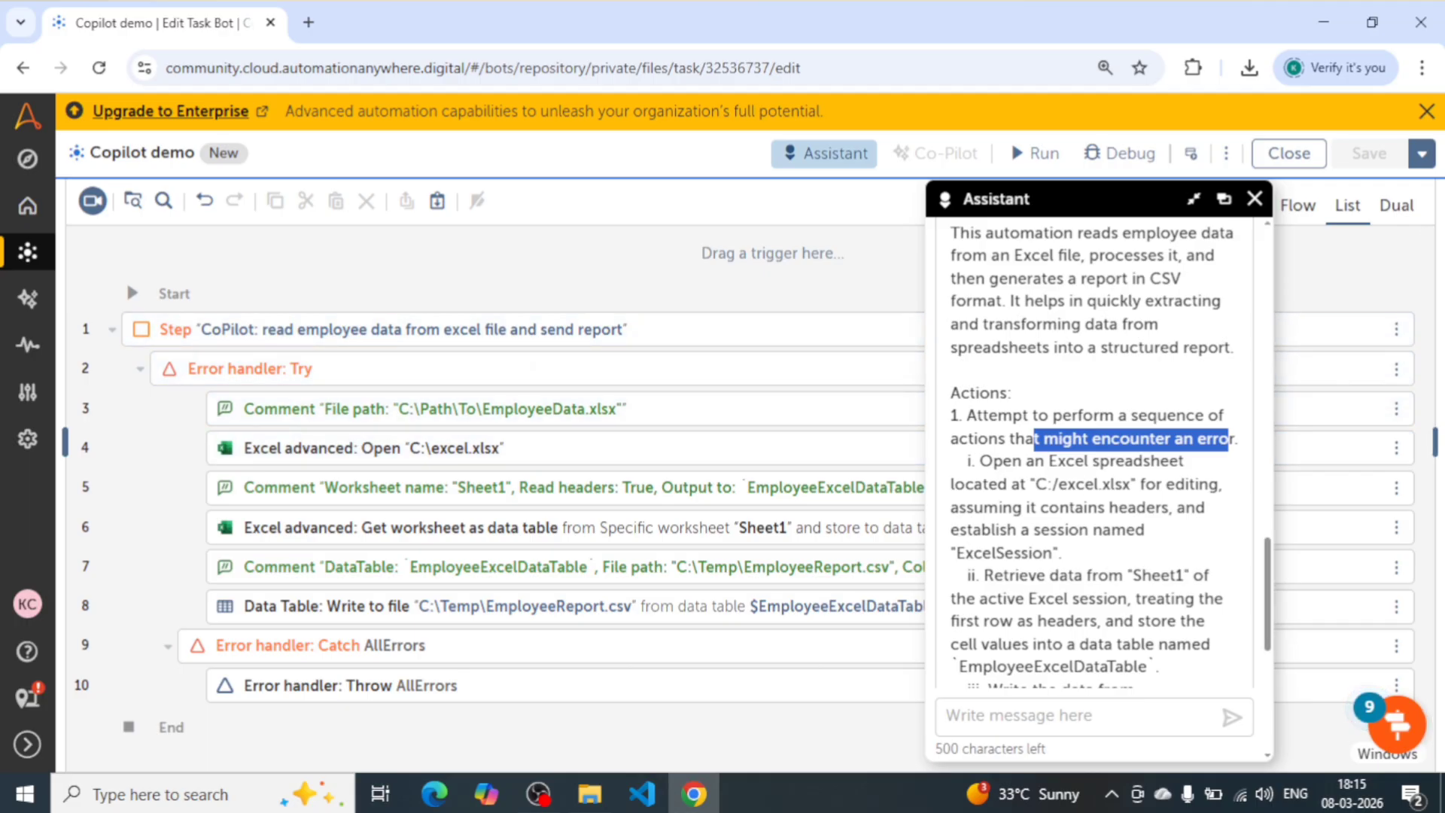
pyautogui.click(1249, 447)
pyautogui.moveTo(1248, 450); pyautogui.dragTo(1061, 553)
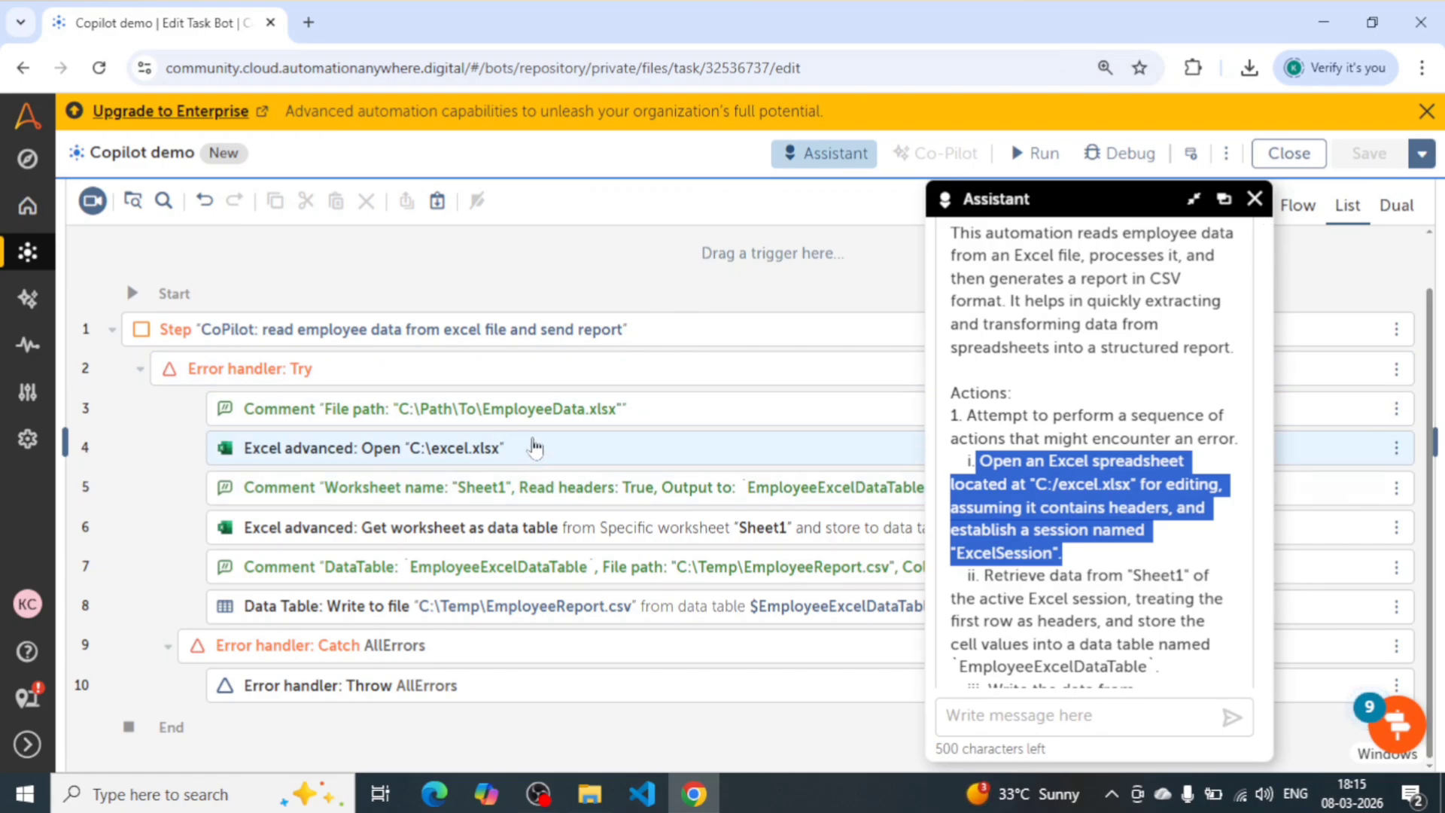
# - Open the Excel advanced: Open action on line 4, move the Assistant window off its settings, and review them through the Excel session
pyautogui.click(810, 459)
pyautogui.moveTo(1031, 211); pyautogui.dragTo(468, 220)
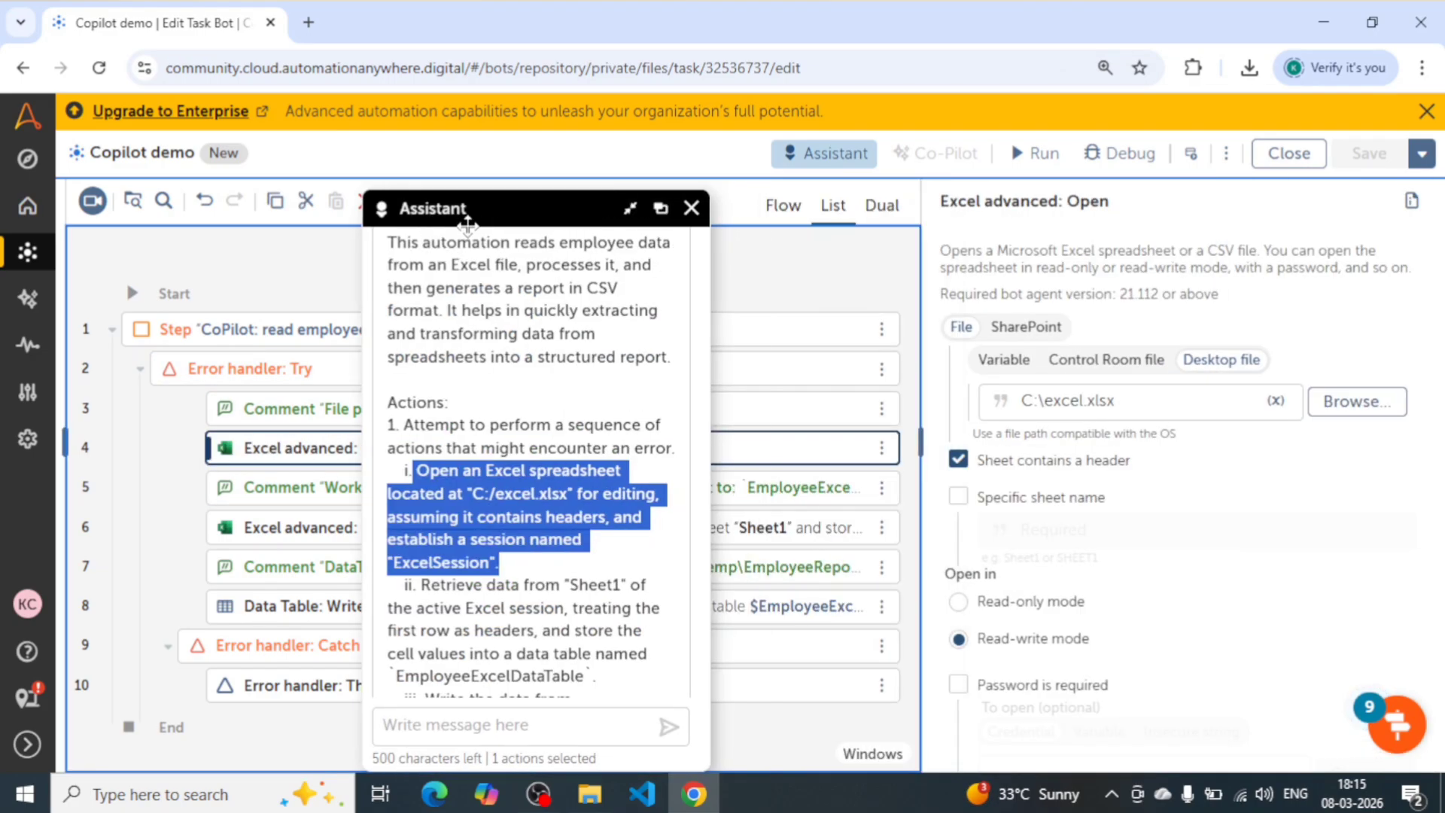
pyautogui.scroll(-1, 1099, 529)
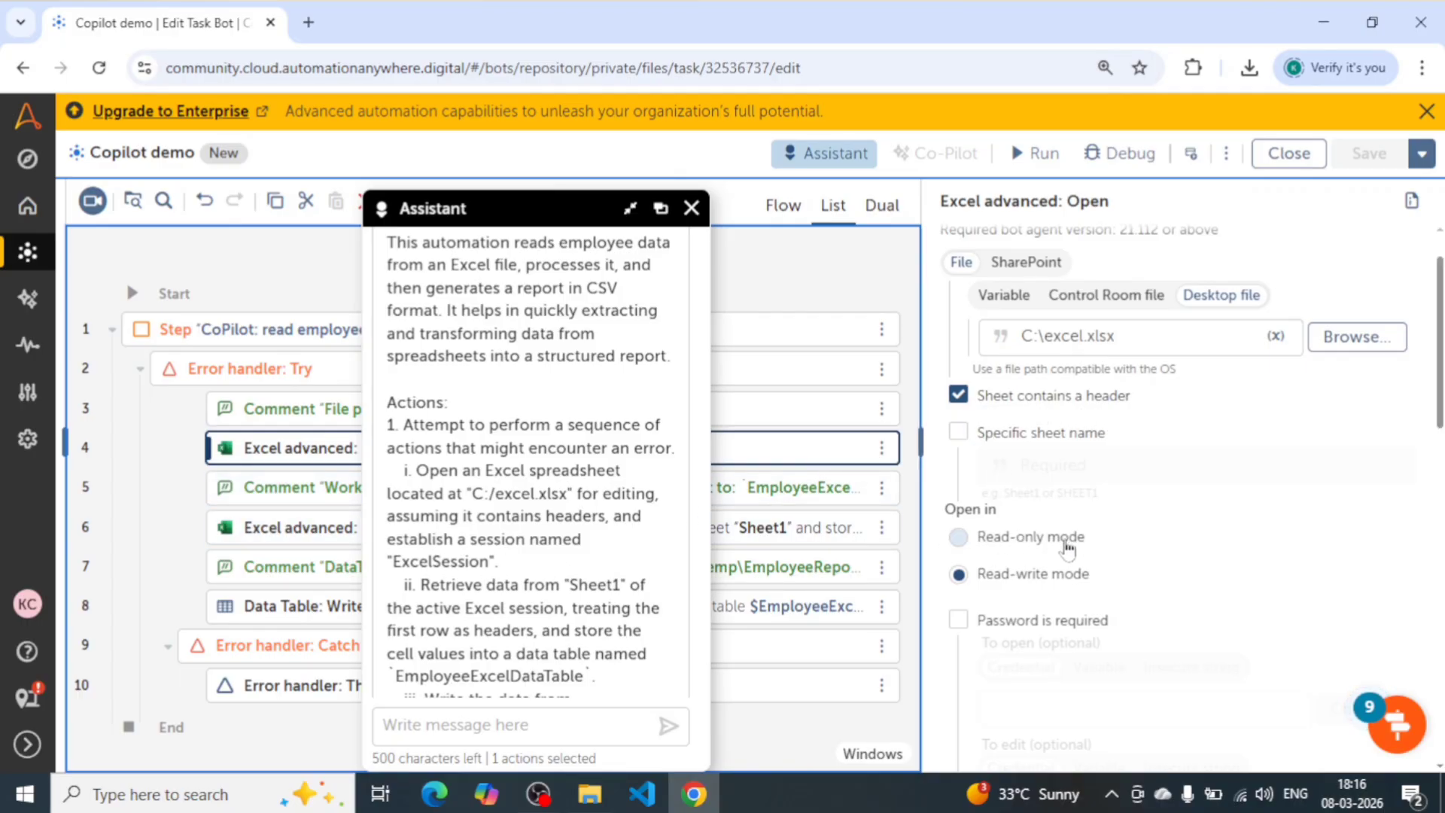
pyautogui.scroll(-5, 1065, 543)
pyautogui.scroll(-3, 1066, 546)
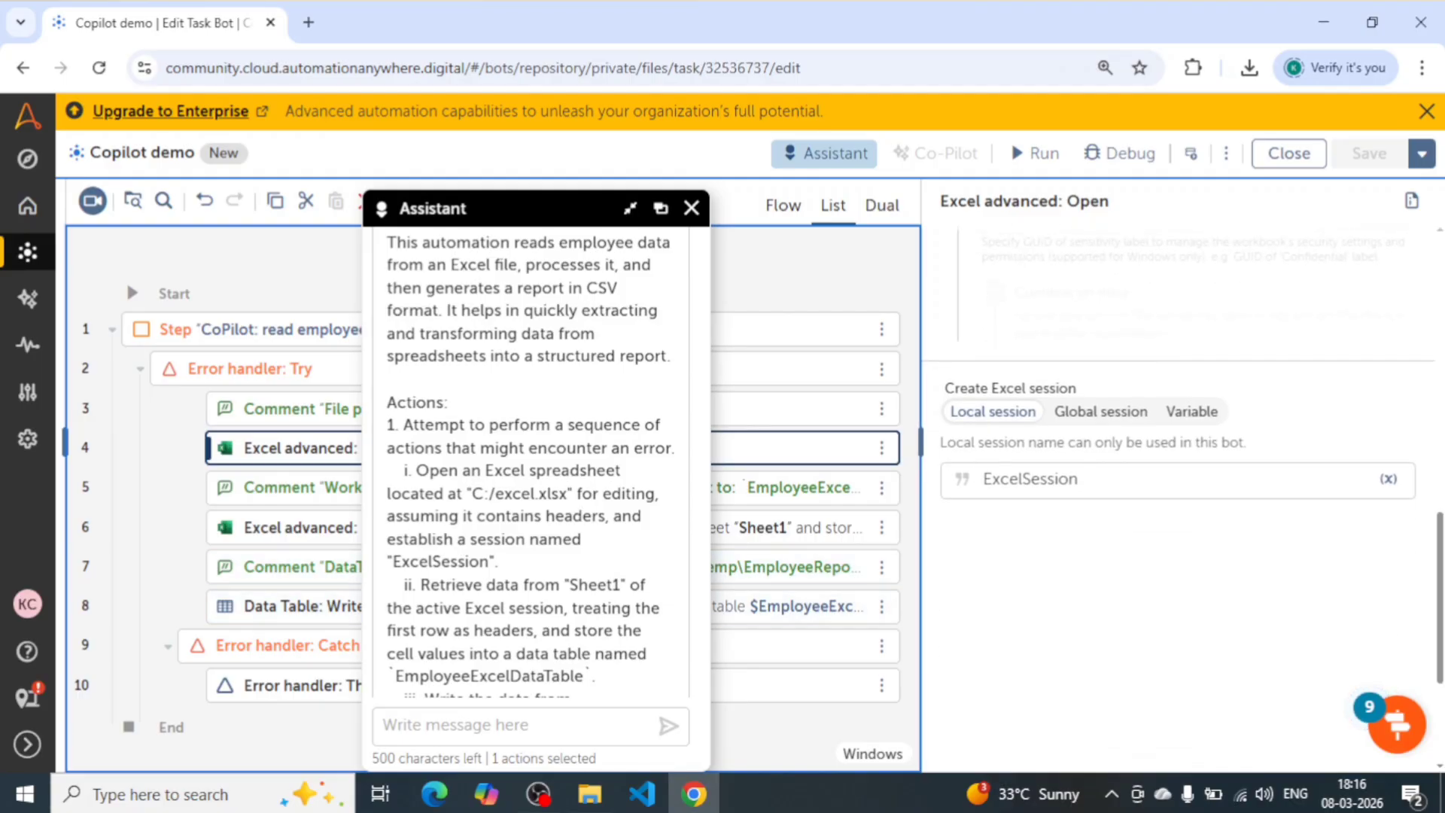
# - Select the Get worksheet as data table action on line 6 and compare it with the explanation's "Sheet1" retrieval and following items
pyautogui.scroll(-2, 538, 463)
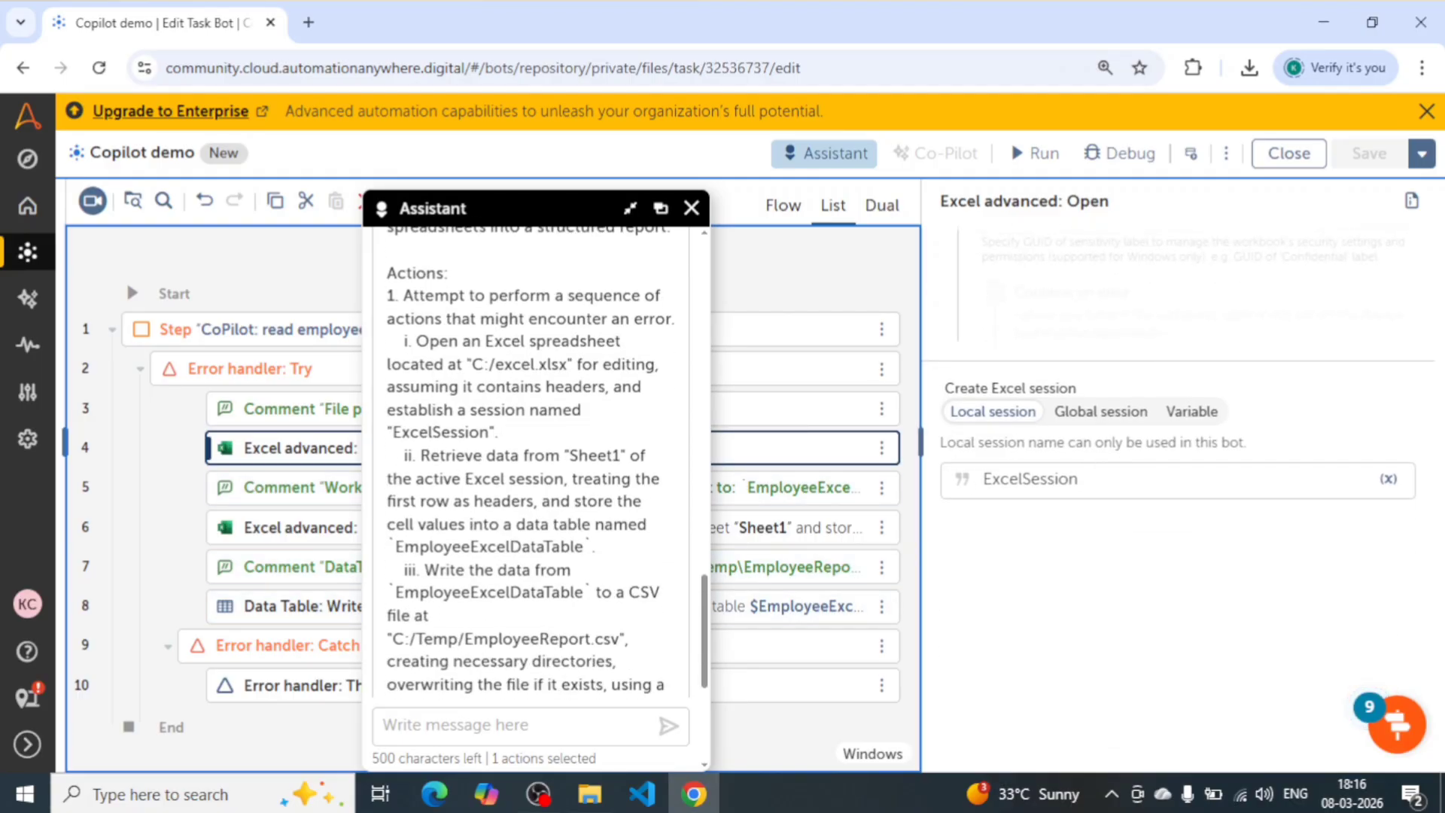
pyautogui.moveTo(533, 210); pyautogui.dragTo(1008, 210)
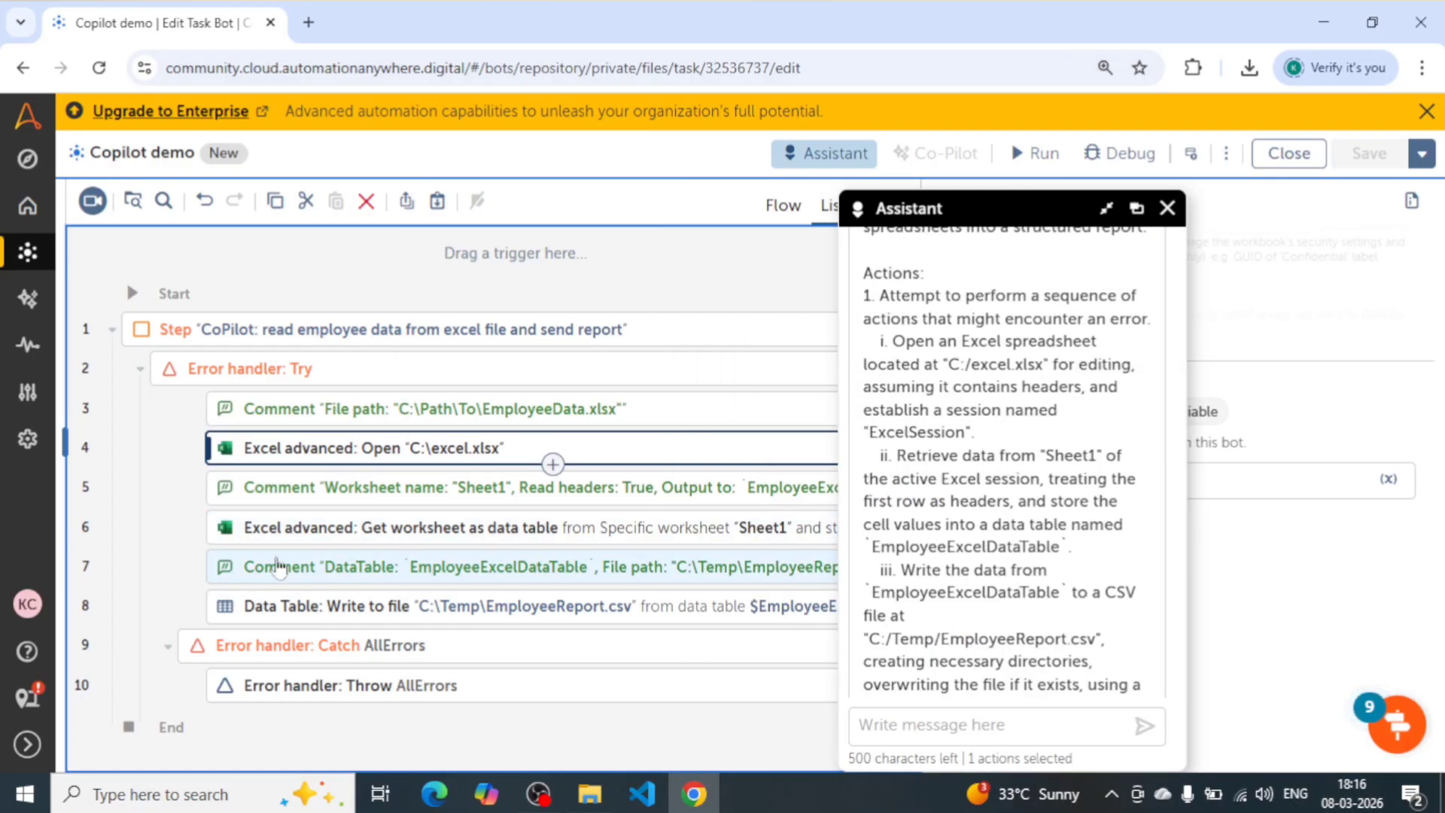
pyautogui.click(557, 527)
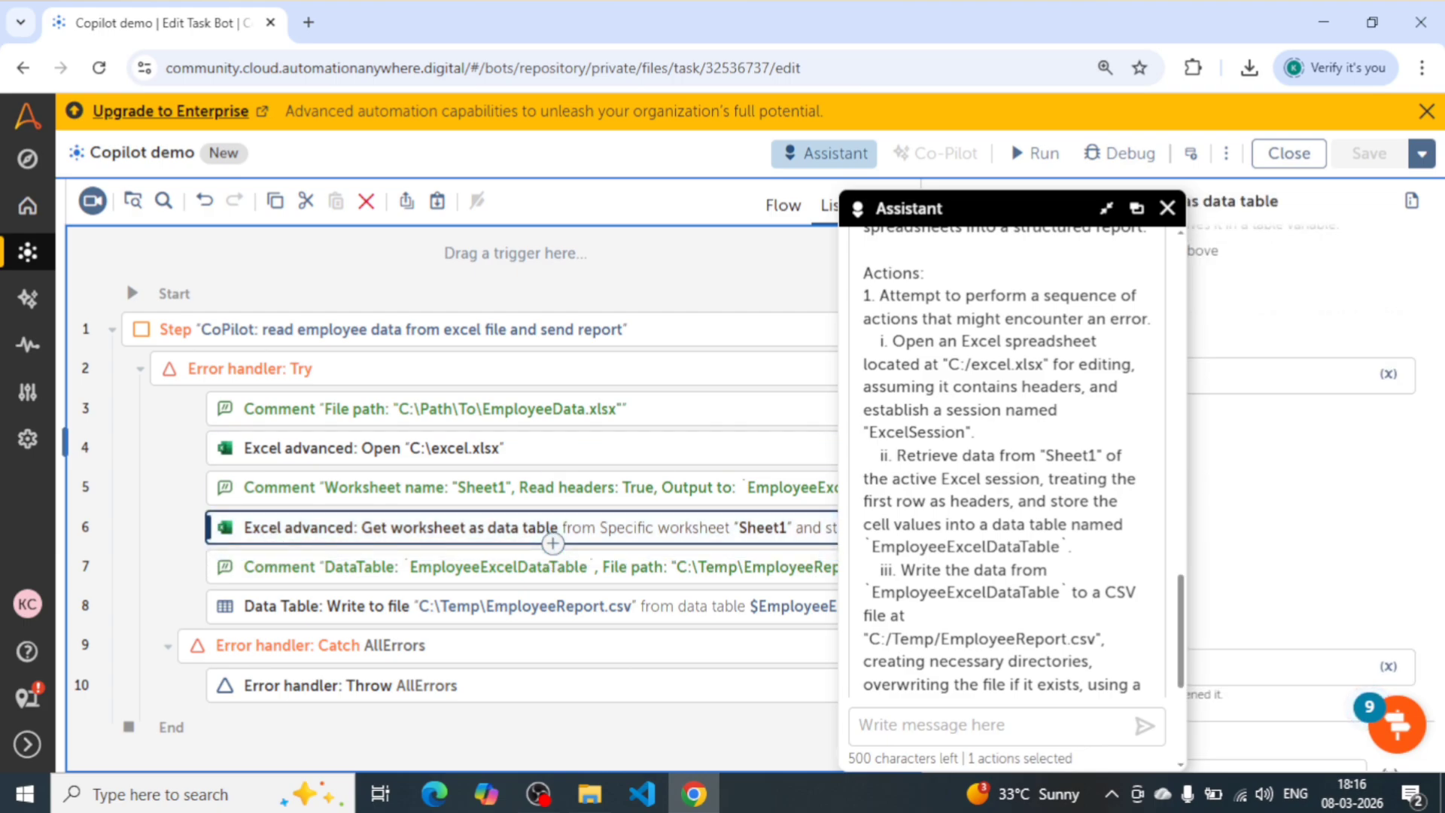
pyautogui.scroll(-4, 1007, 463)
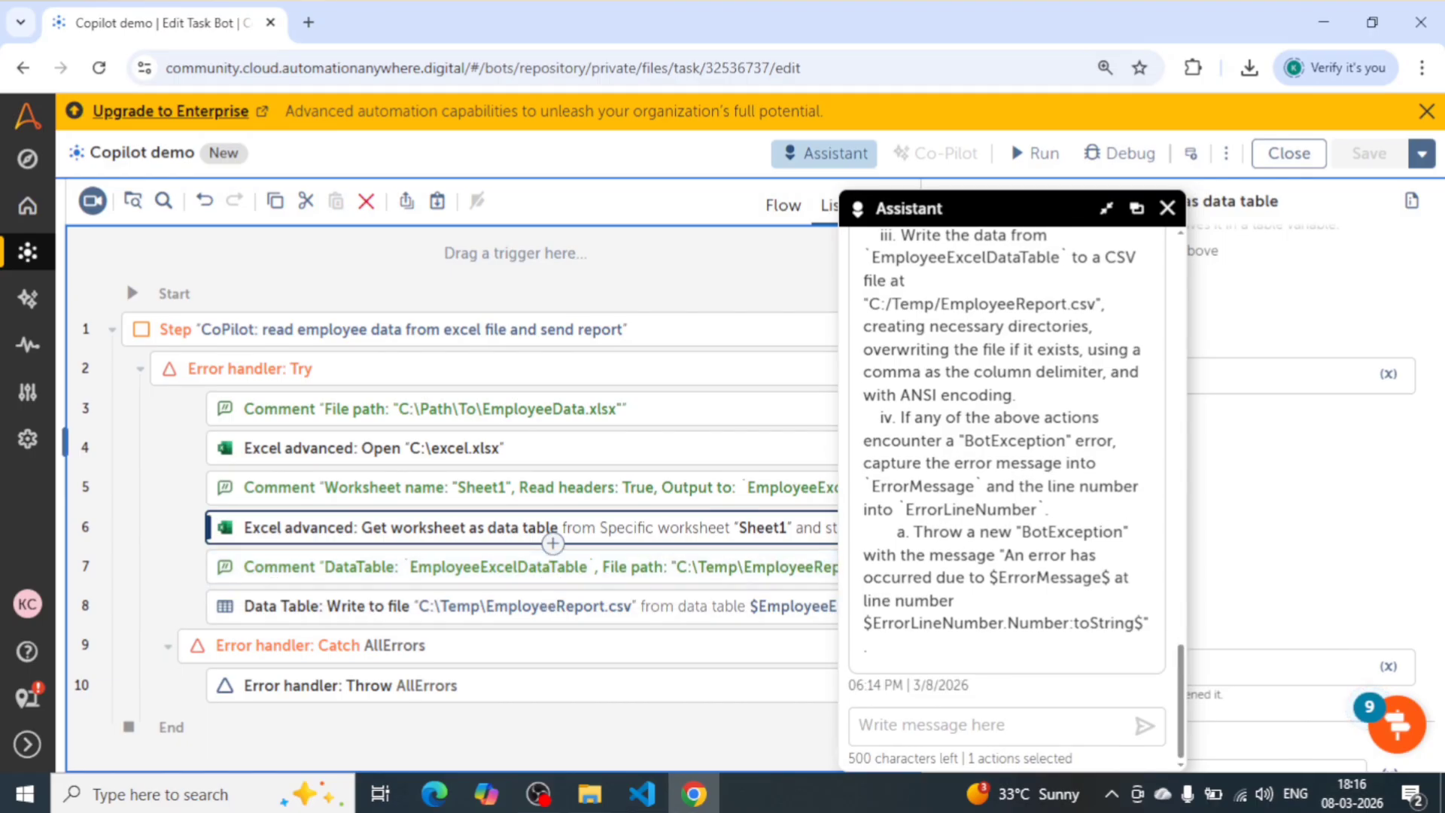
# - Select the Data Table: Write to file action on line 8 and move the Assistant window aside to view its settings
pyautogui.moveTo(1048, 511); pyautogui.dragTo(887, 396)
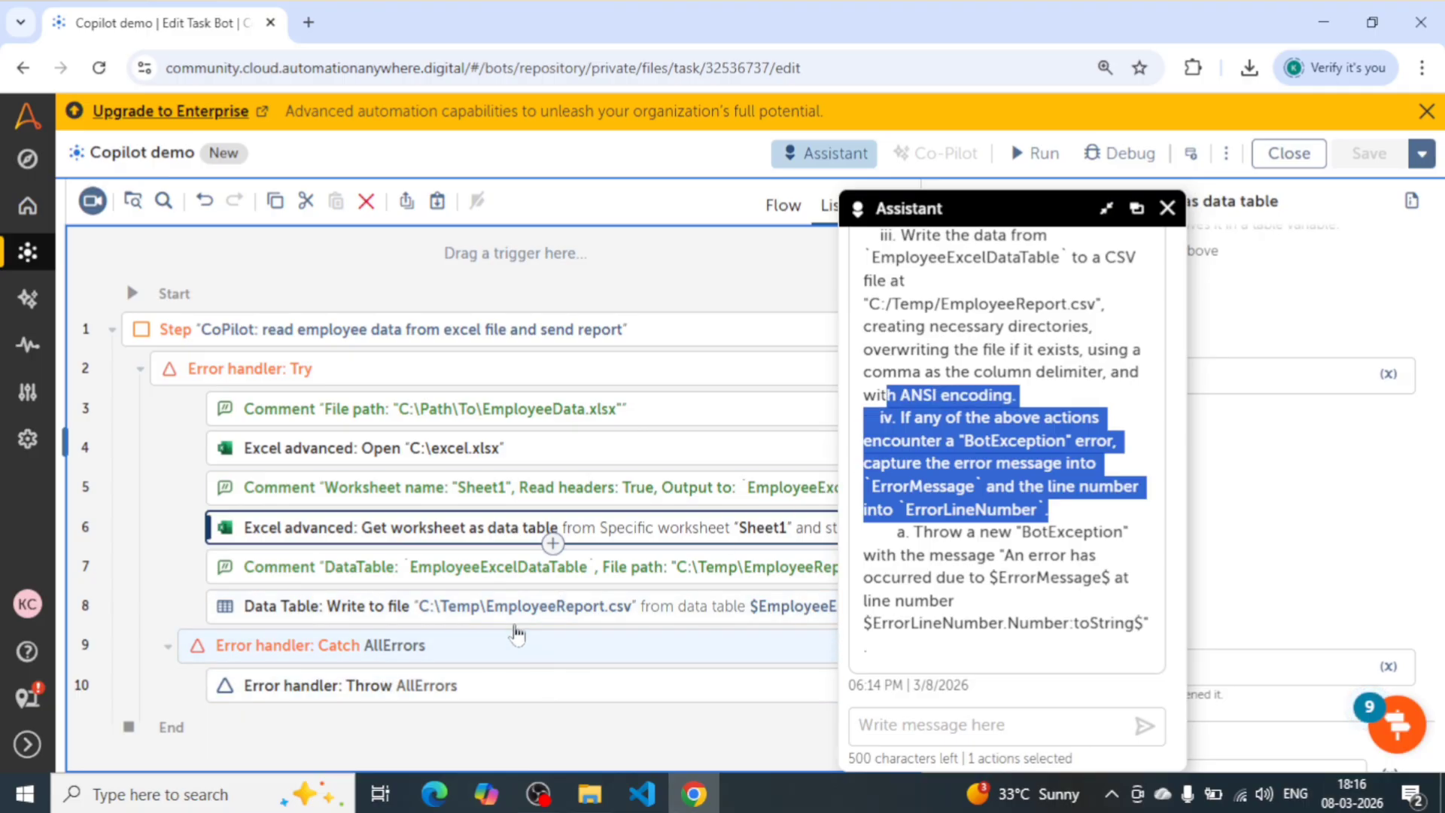
pyautogui.click(517, 633)
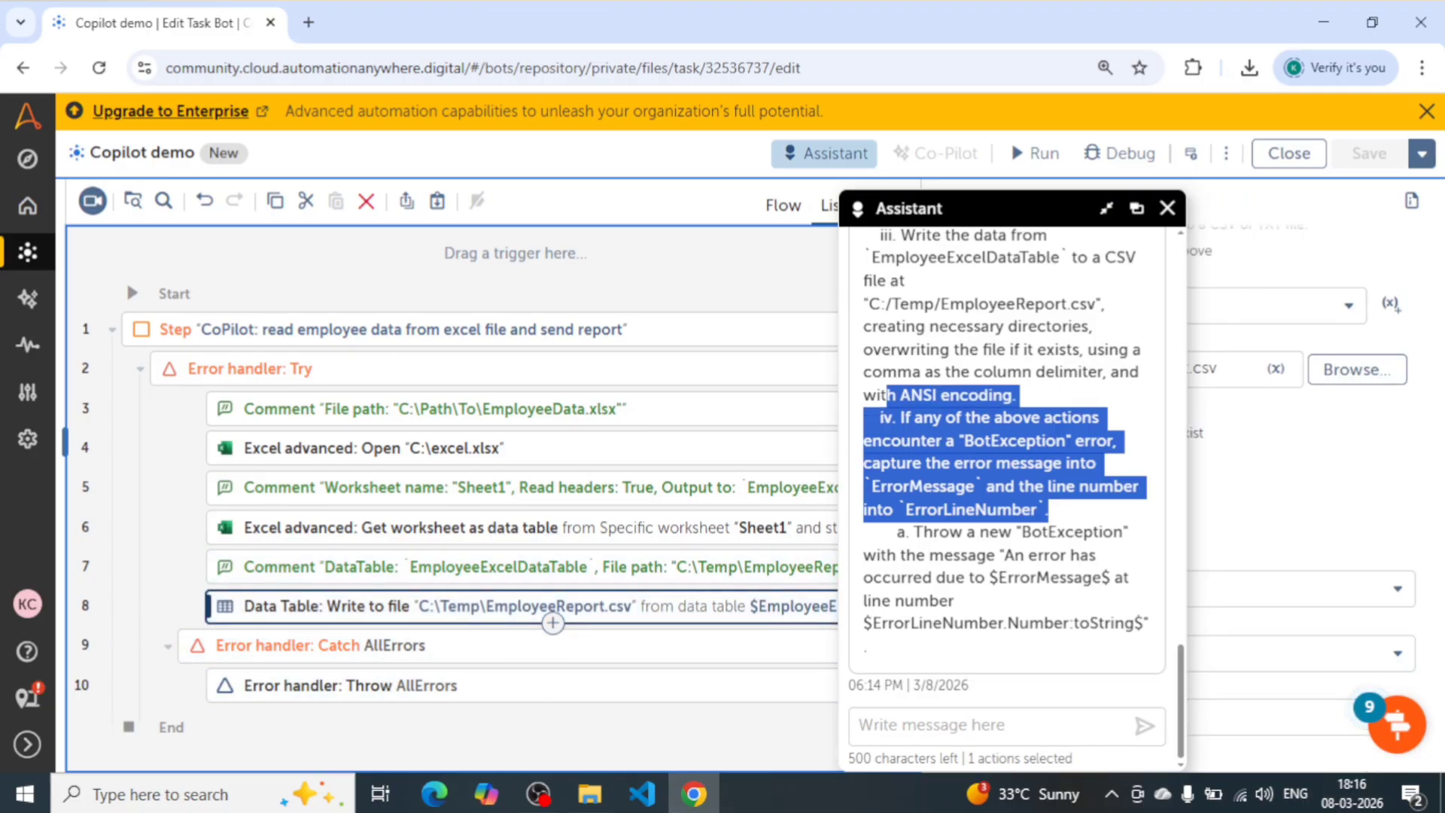
pyautogui.moveTo(1004, 217); pyautogui.dragTo(631, 207)
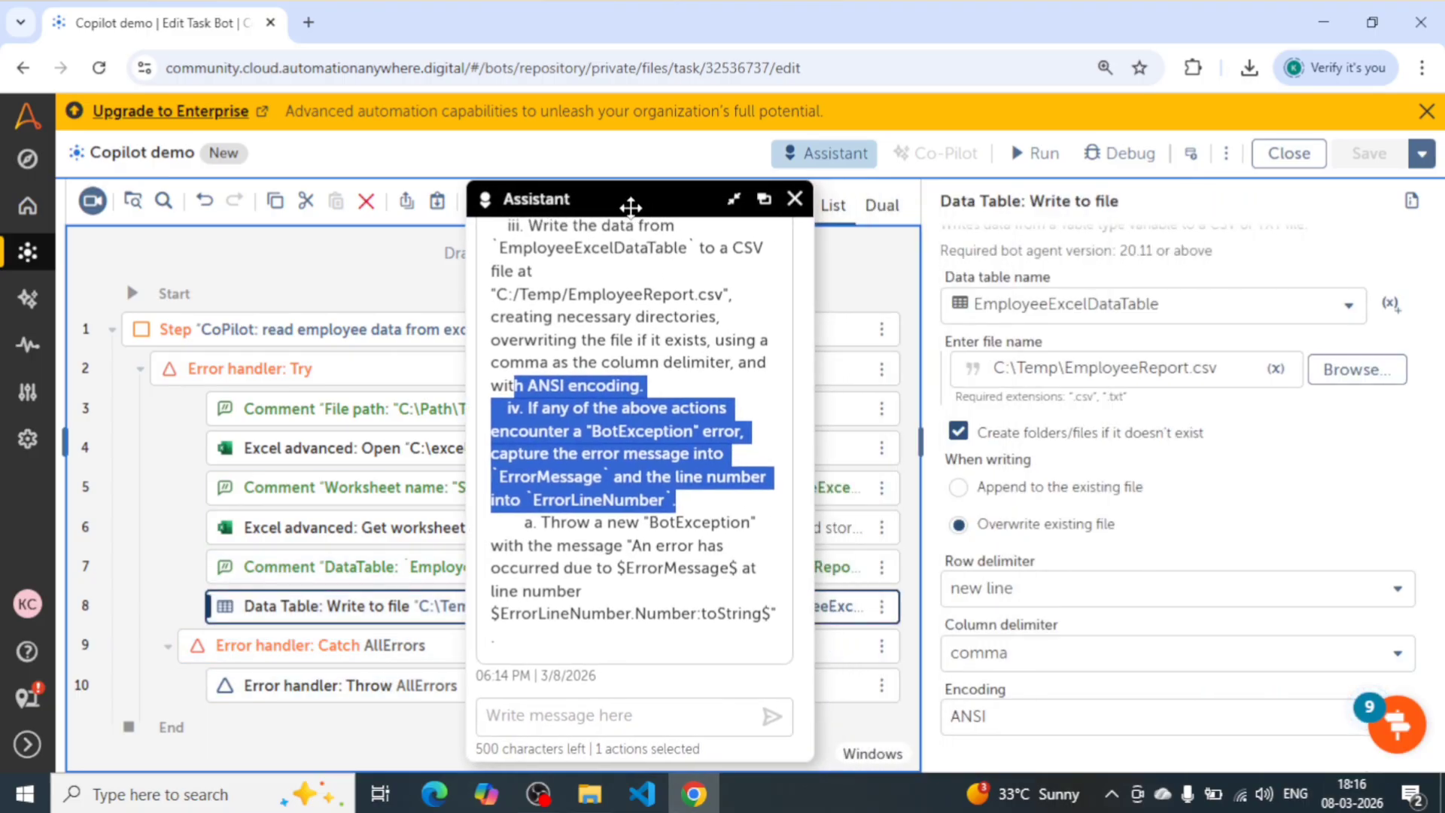
# - Select the Error handler: Catch action on line 9 and compare its variable assignments with the explanation's error-handling items
pyautogui.click(339, 645)
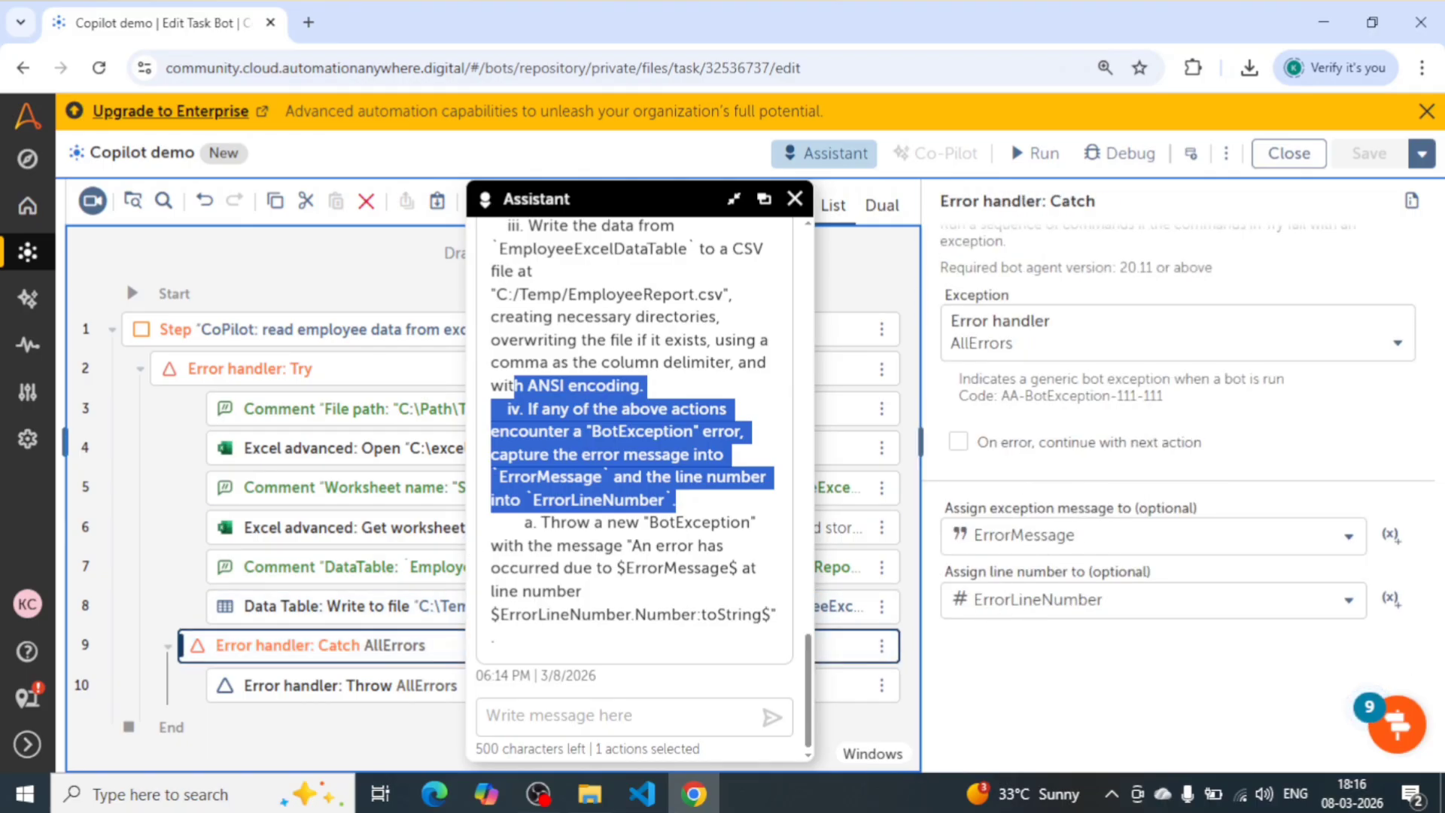
pyautogui.moveTo(497, 476); pyautogui.dragTo(680, 506)
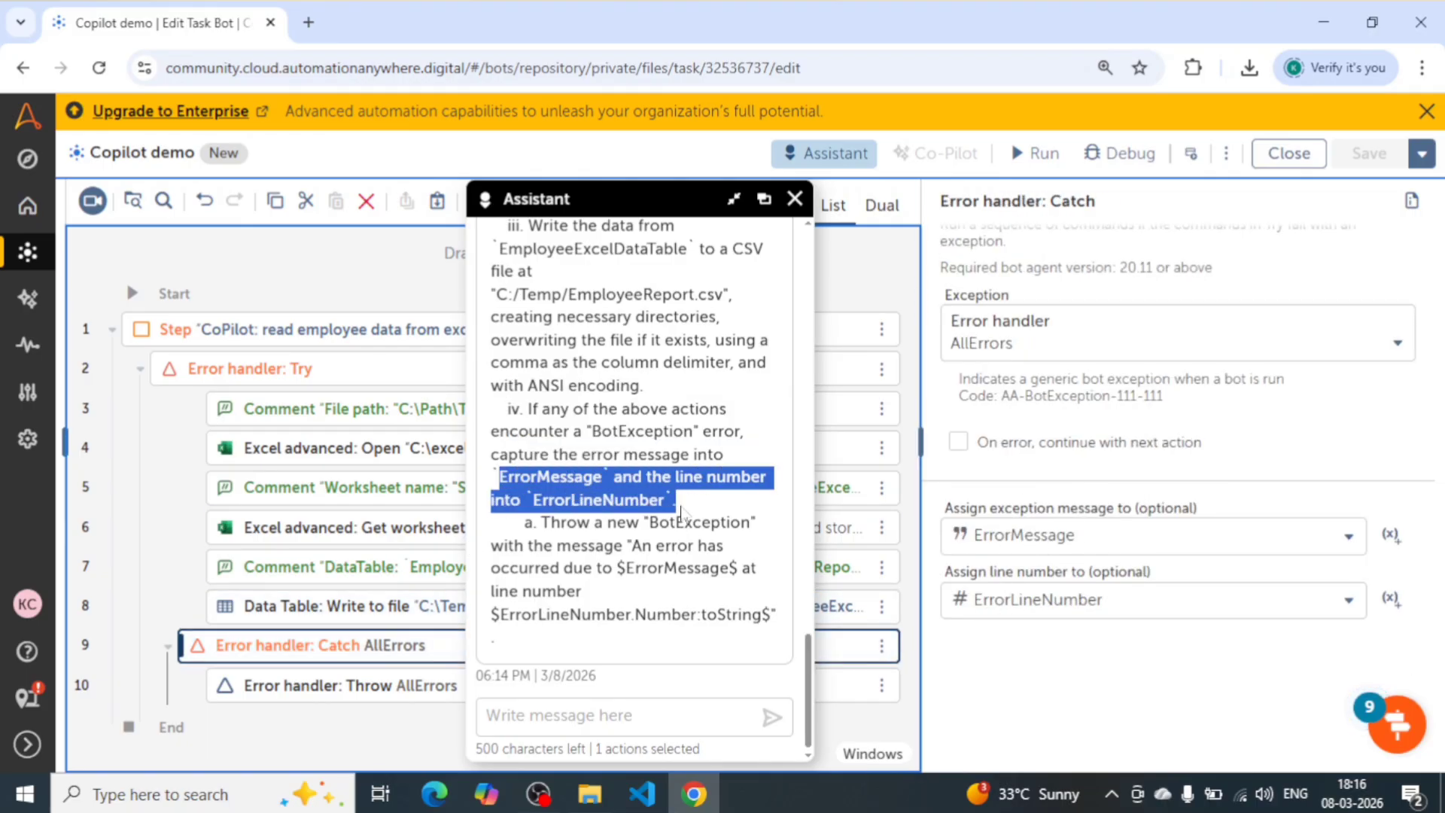
pyautogui.click(681, 511)
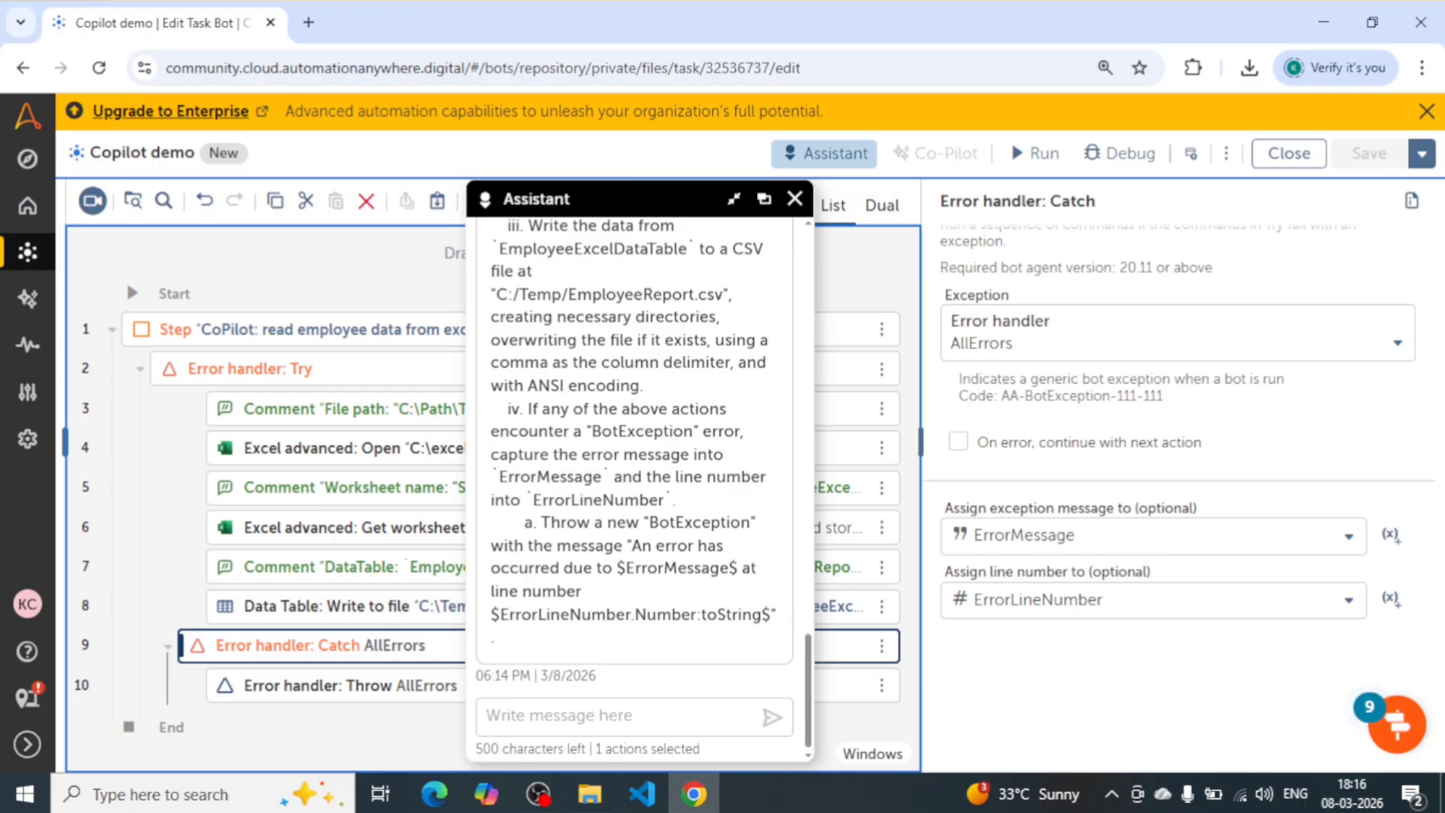
pyautogui.moveTo(614, 578); pyautogui.dragTo(533, 500)
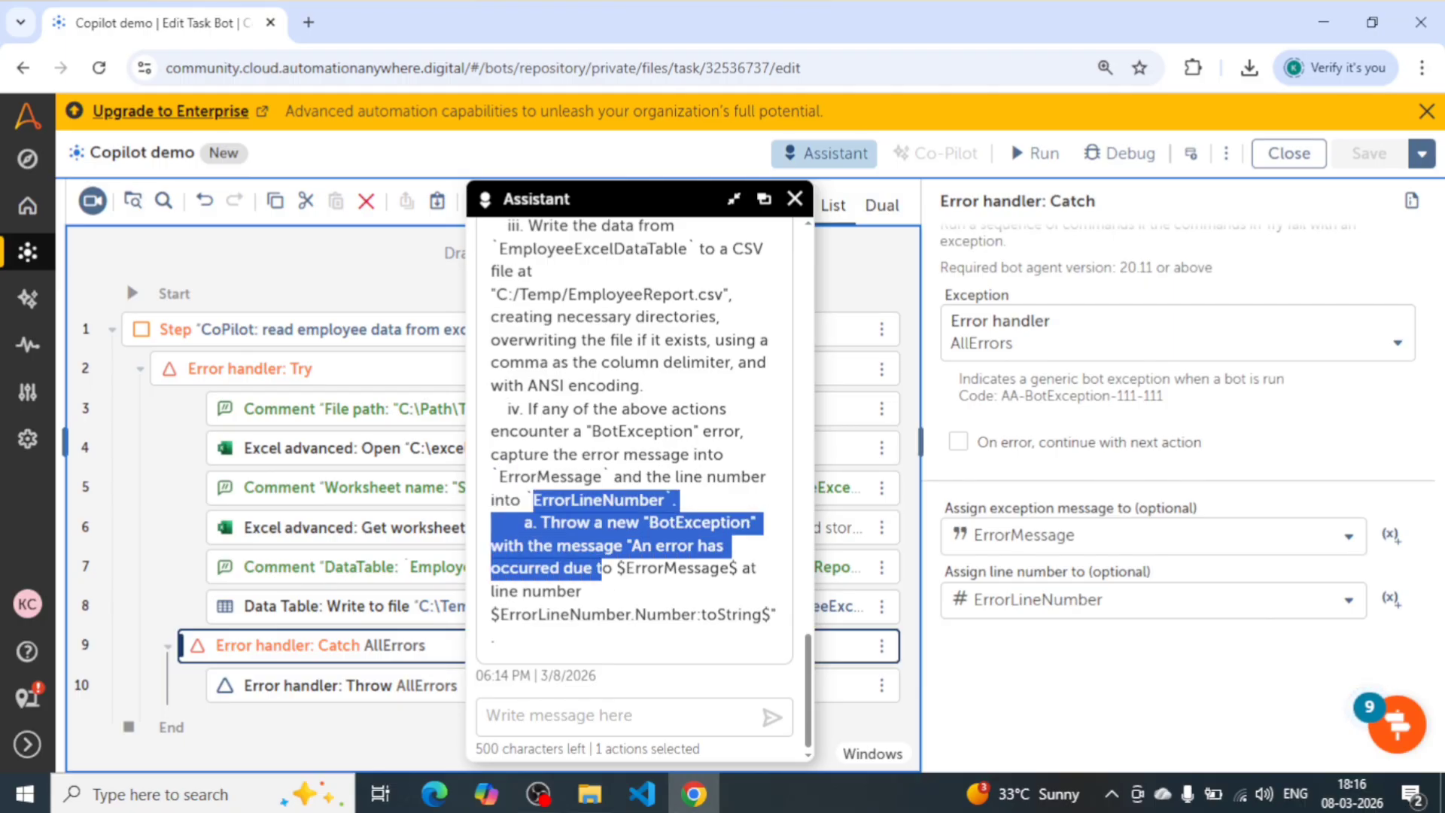
pyautogui.click(595, 576)
pyautogui.scroll(6, 653, 618)
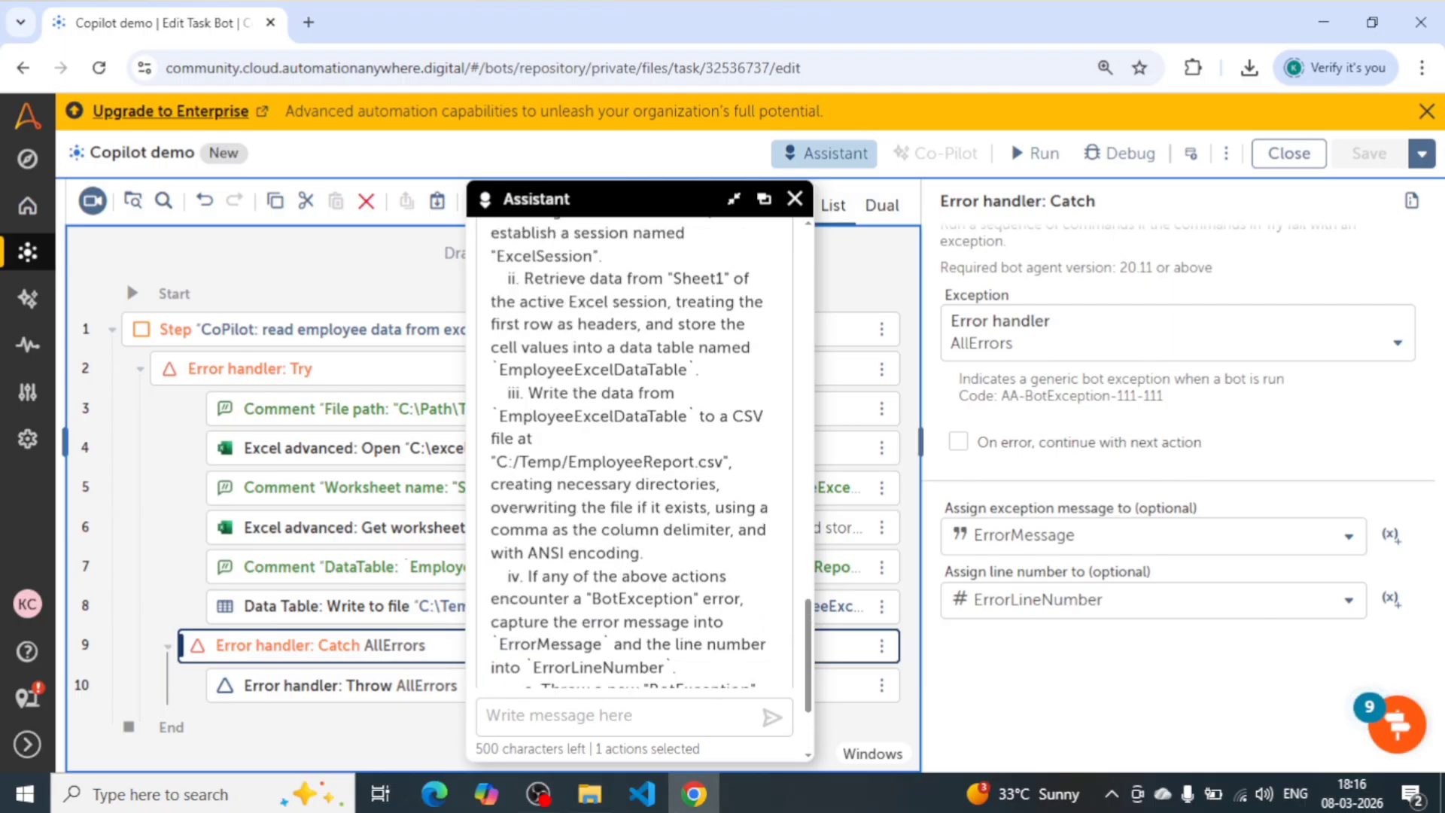